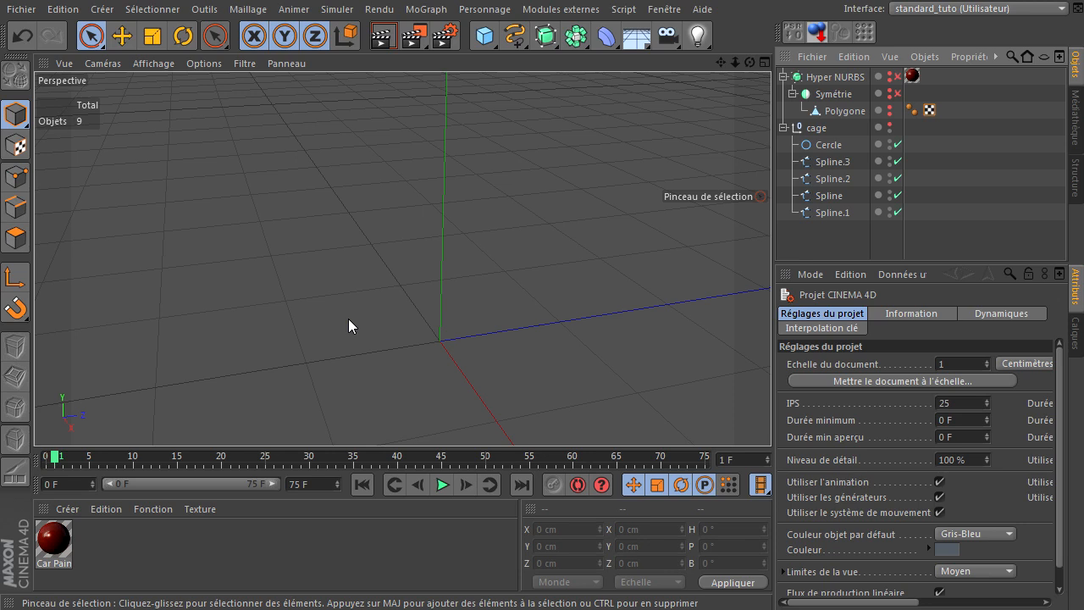
Step: Make the cage group's splines visible in the perspective view by restoring the group's default visibility
scroll(348, 319, down, 4)
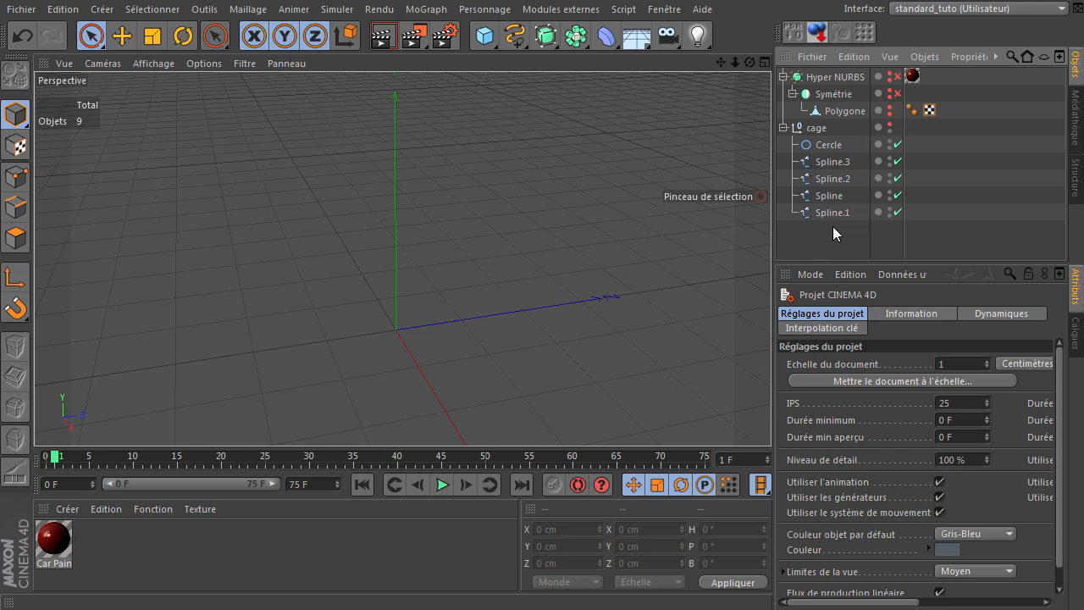
click(889, 125)
scroll(400, 332, up, 4)
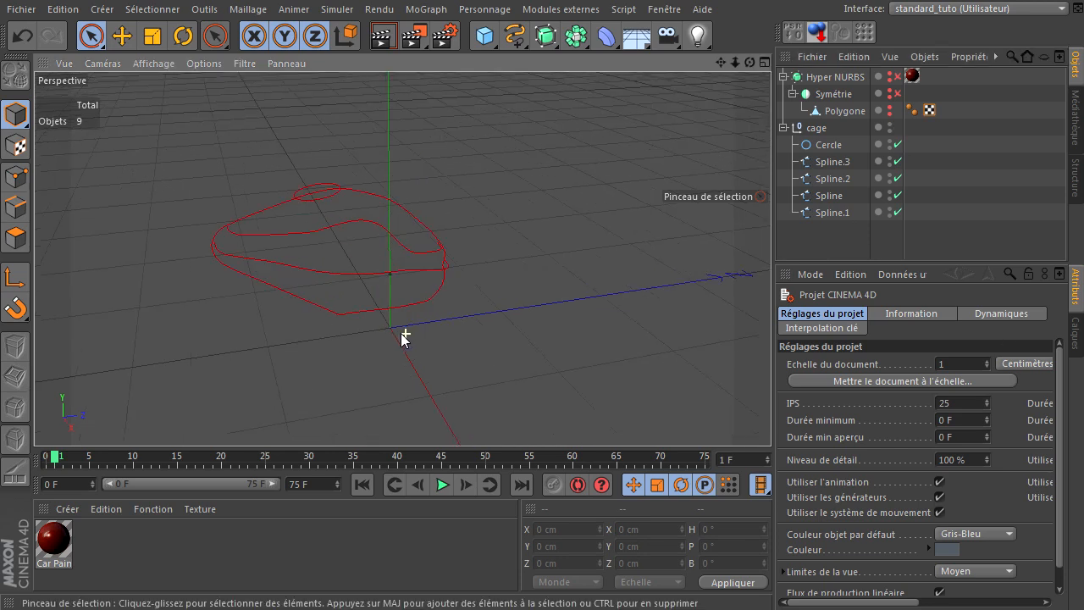
mouse_move(721, 62)
mouse_down()
mouse_move(771, 72)
mouse_move(734, 59)
mouse_up()
drag(771, 415, 770, 415)
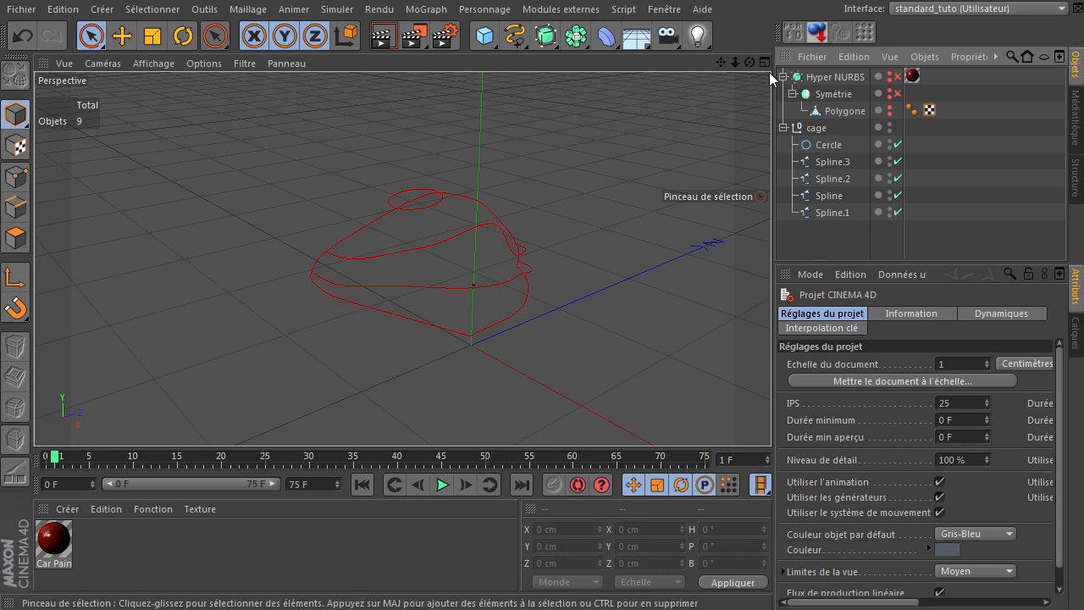
drag(748, 65, 767, 411)
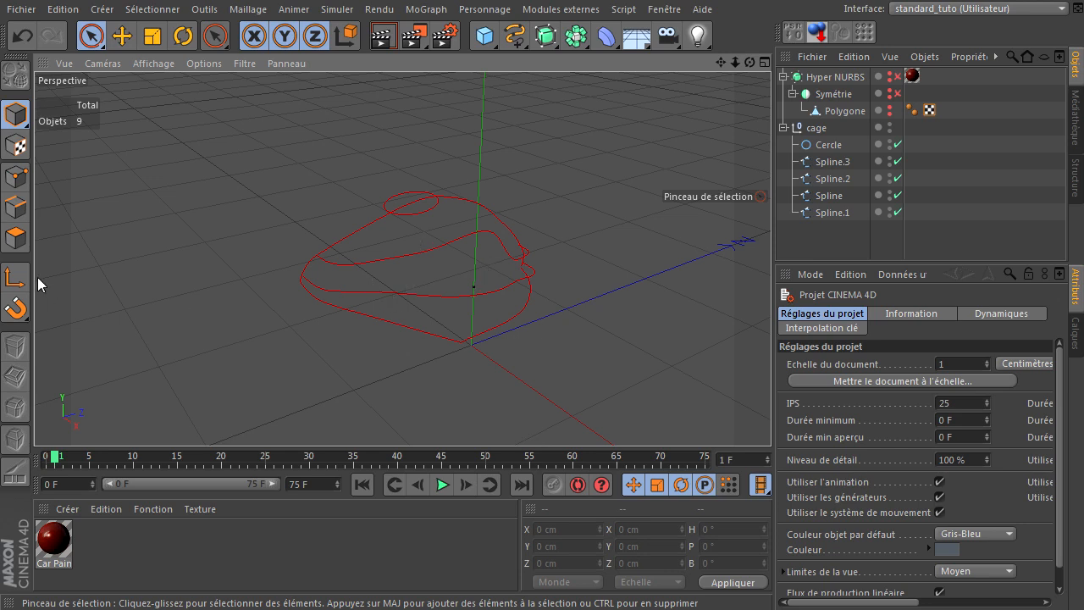
click(15, 308)
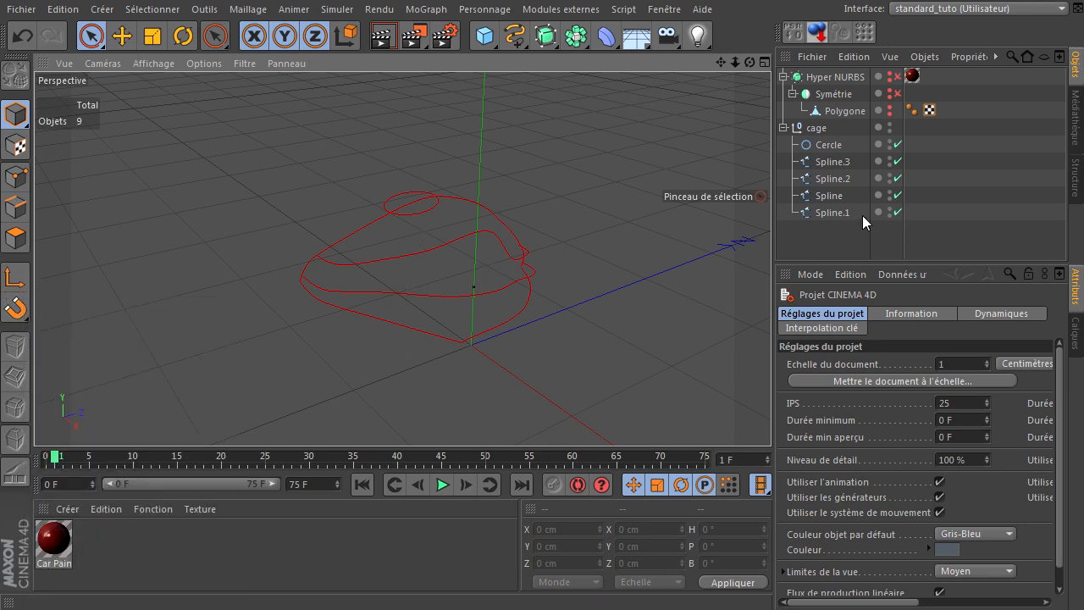
Step: Restore default editor and render visibility for the Hyper NURBS, Symétrie and Polygone objects
click(898, 93)
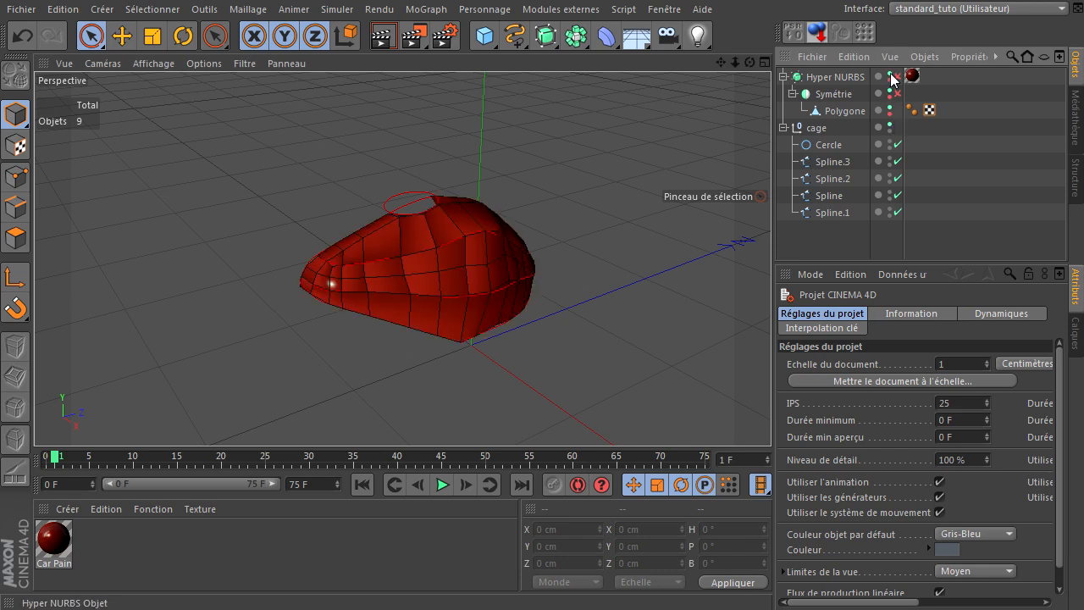
drag(890, 73, 892, 138)
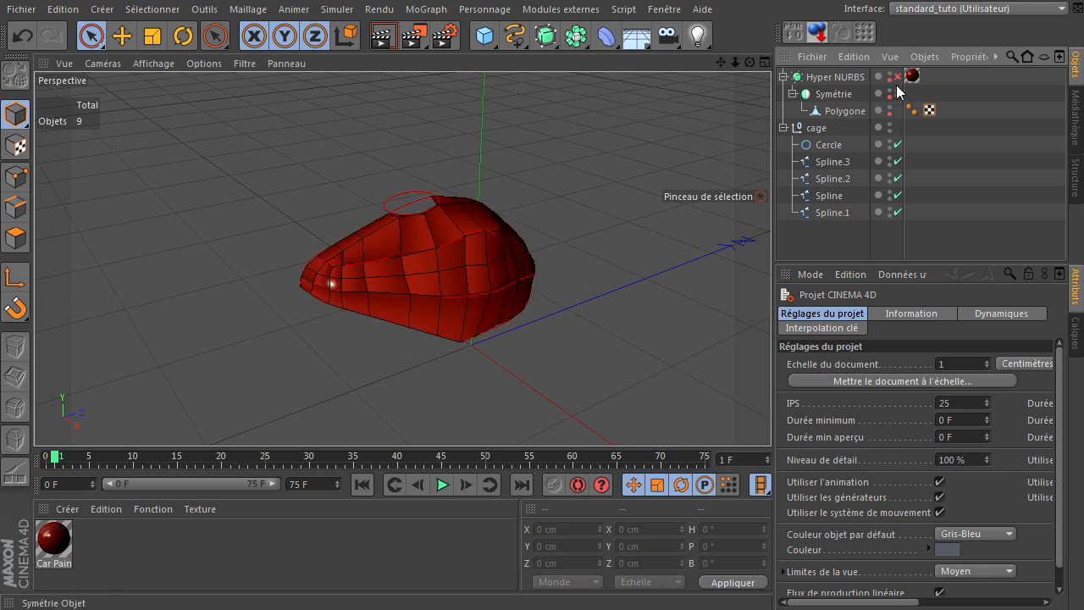
drag(890, 82, 894, 127)
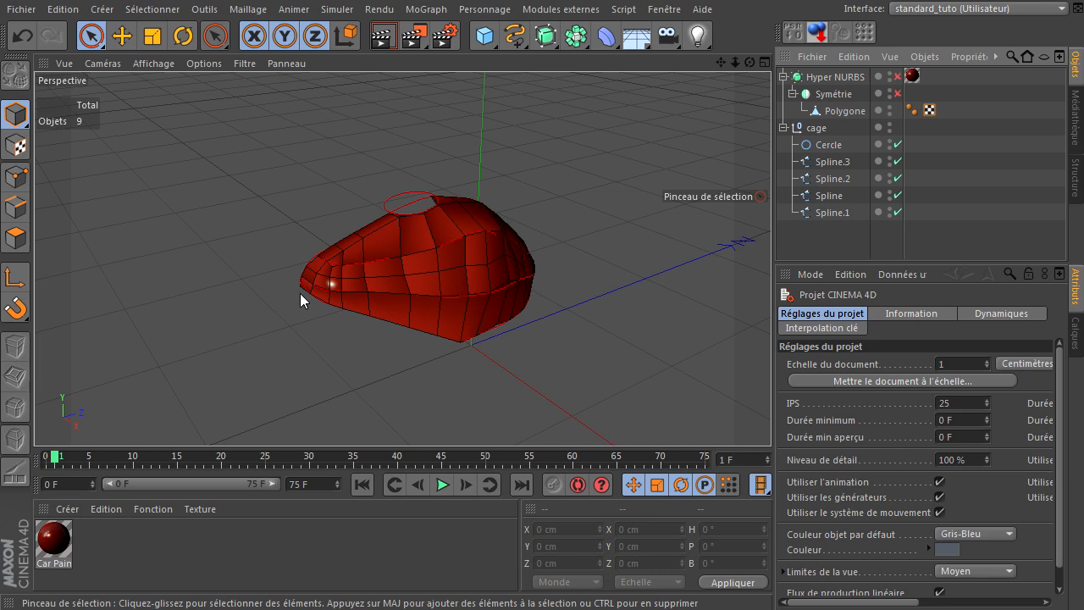
scroll(291, 301, up, 3)
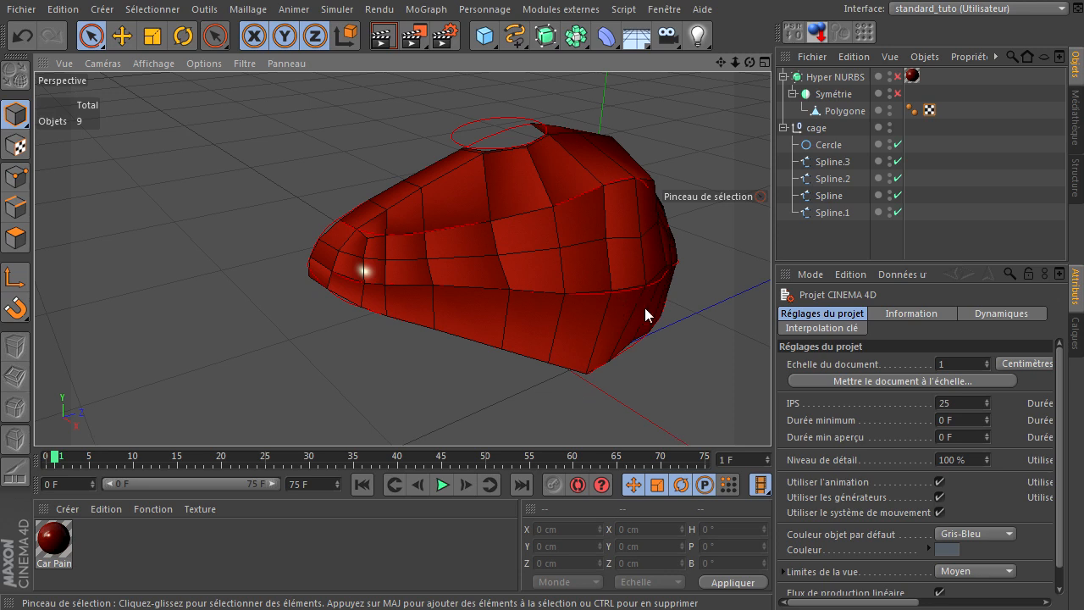
drag(750, 64, 770, 415)
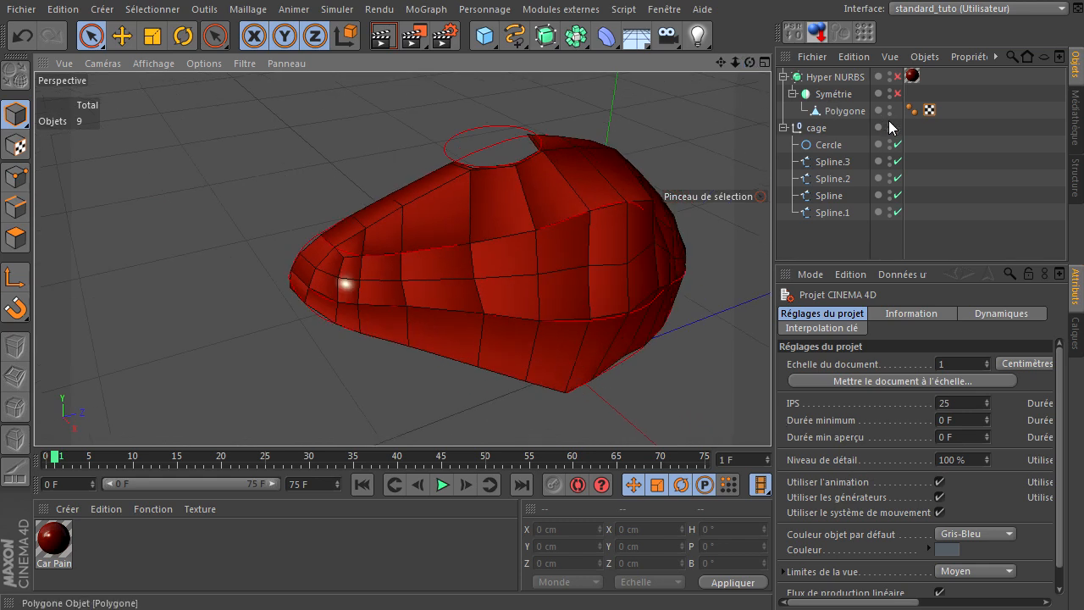
Step: Enable the Symétrie and Hyper NURBS generators so the polygon mesh is mirrored and smoothed
click(844, 111)
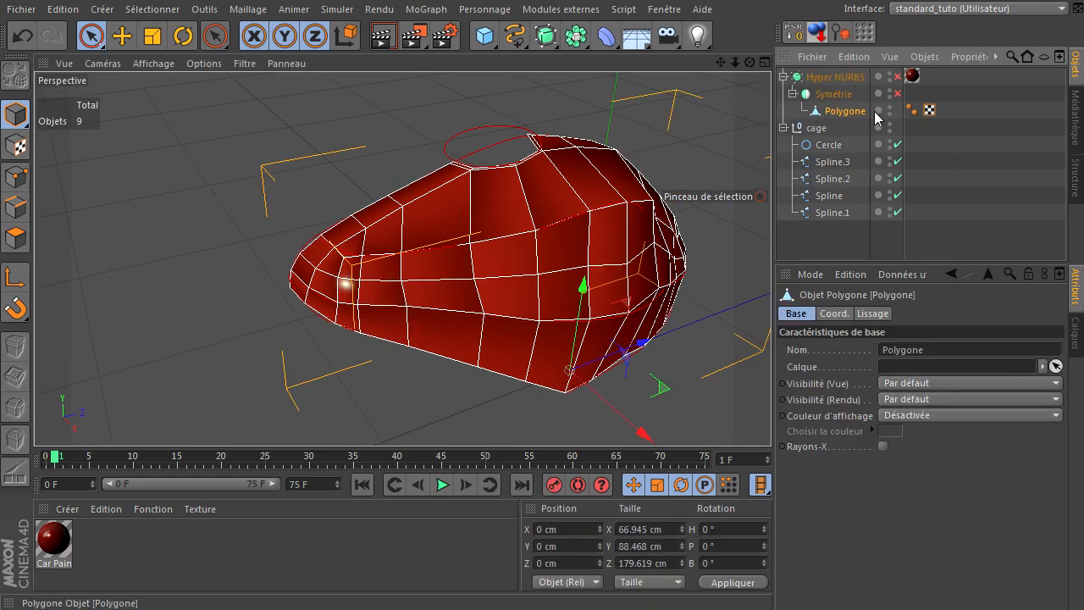
click(897, 94)
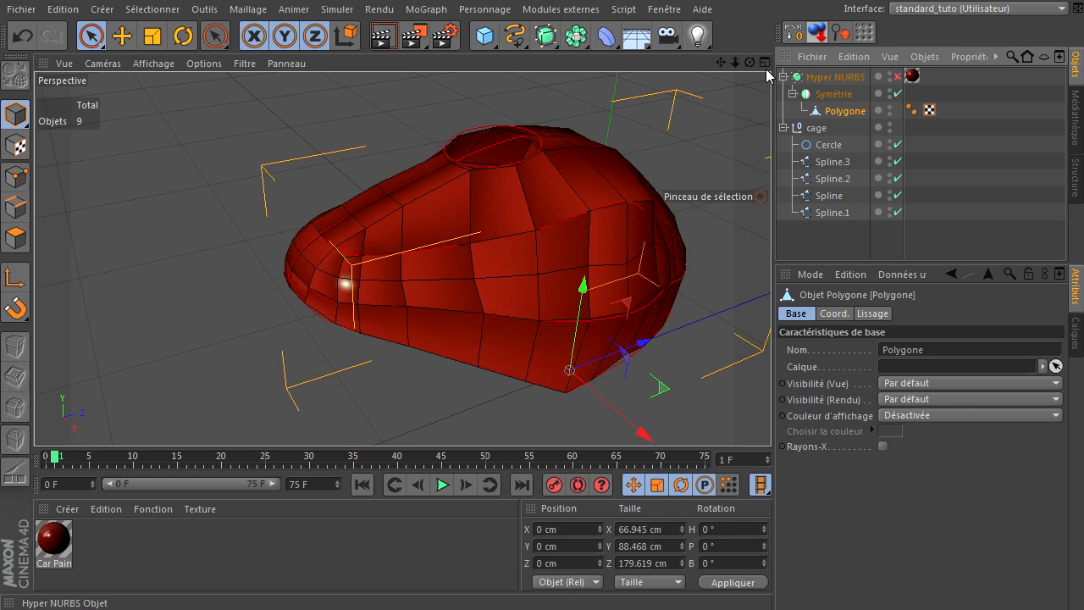
mouse_move(769, 417)
alt+mouse_down()
mouse_move(770, 403)
mouse_move(761, 410)
mouse_move(775, 421)
mouse_move(762, 414)
alt+mouse_up()
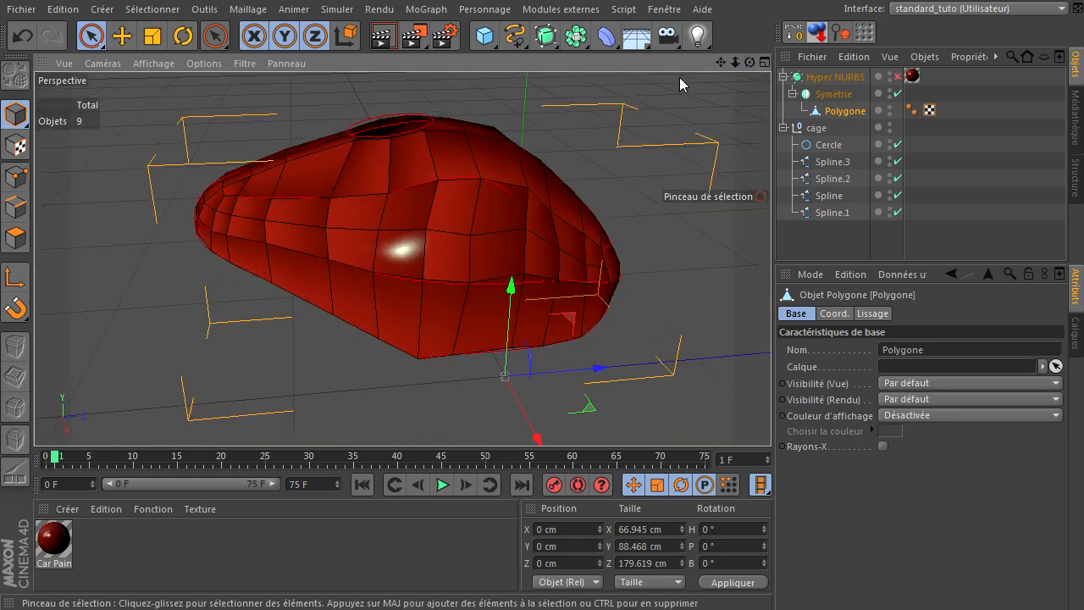
click(897, 76)
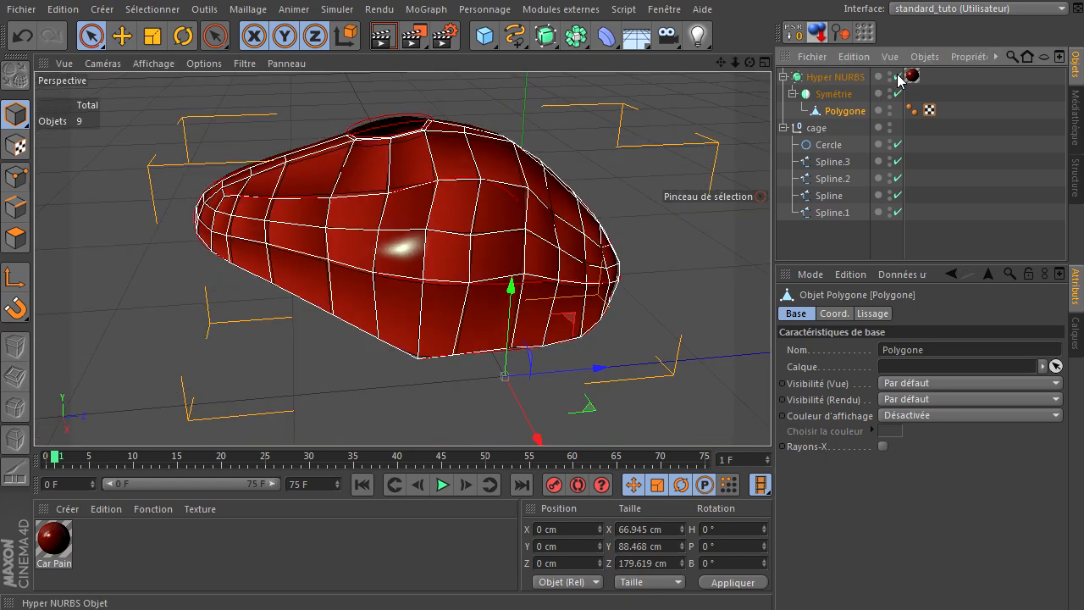
click(814, 247)
alt+drag(768, 415, 770, 421)
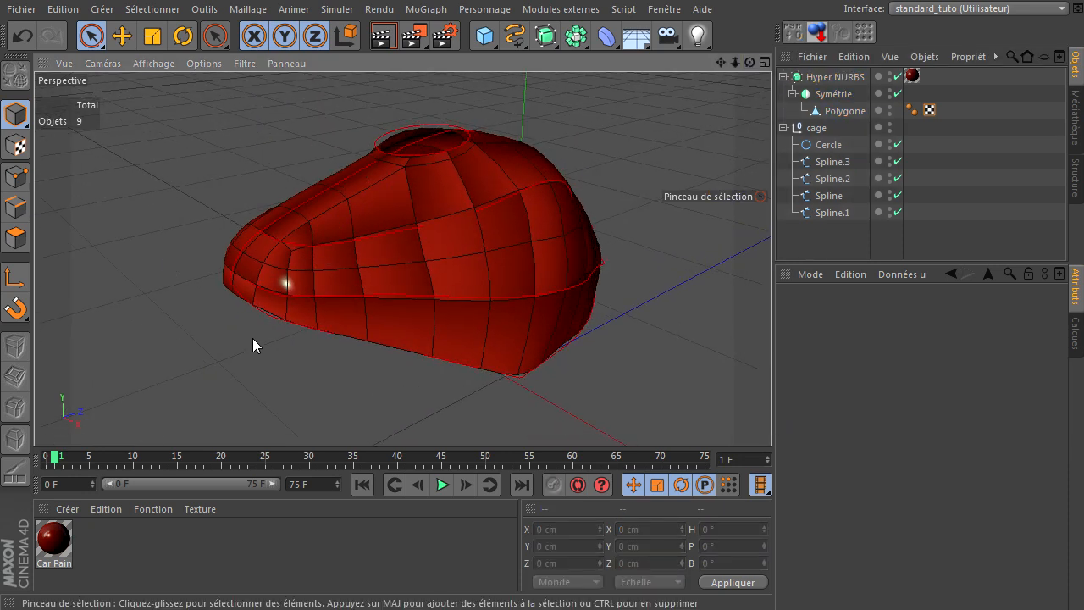
Step: Render the perspective view as a preview and reframe the whole red model from its side
click(381, 37)
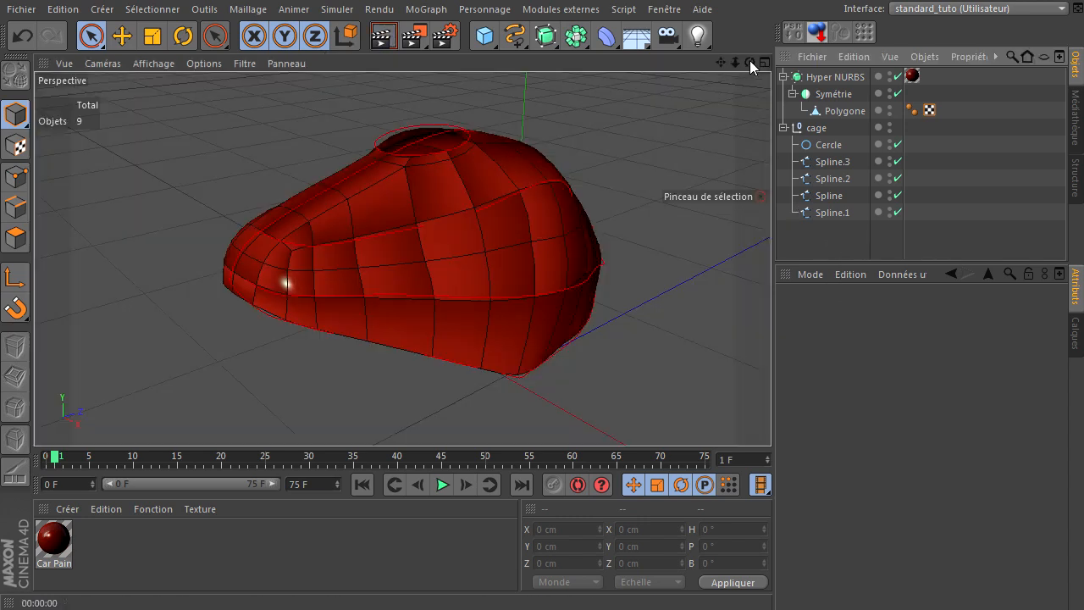
alt+drag(770, 414, 771, 415)
drag(738, 62, 770, 415)
drag(720, 62, 770, 411)
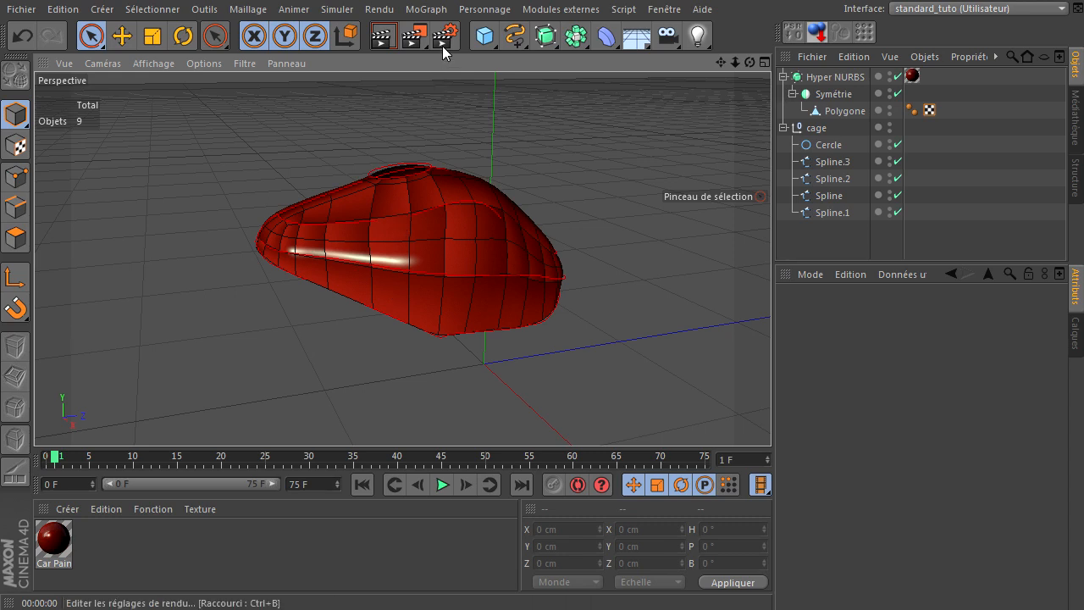
Step: Add an Arrière plan object to the scene and create a new material with Spécularité turned off
click(639, 44)
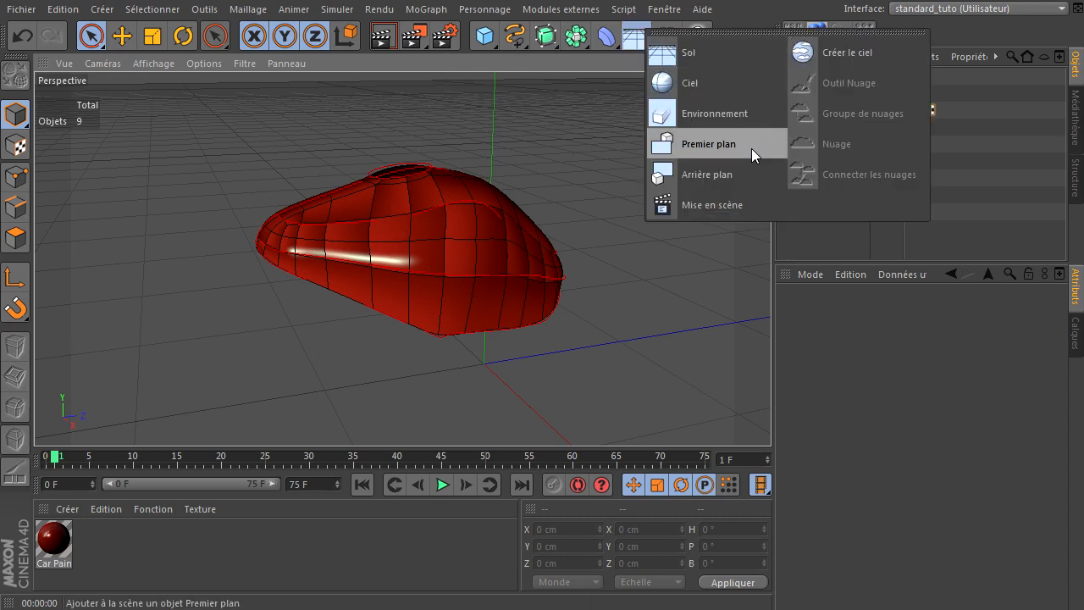
click(743, 172)
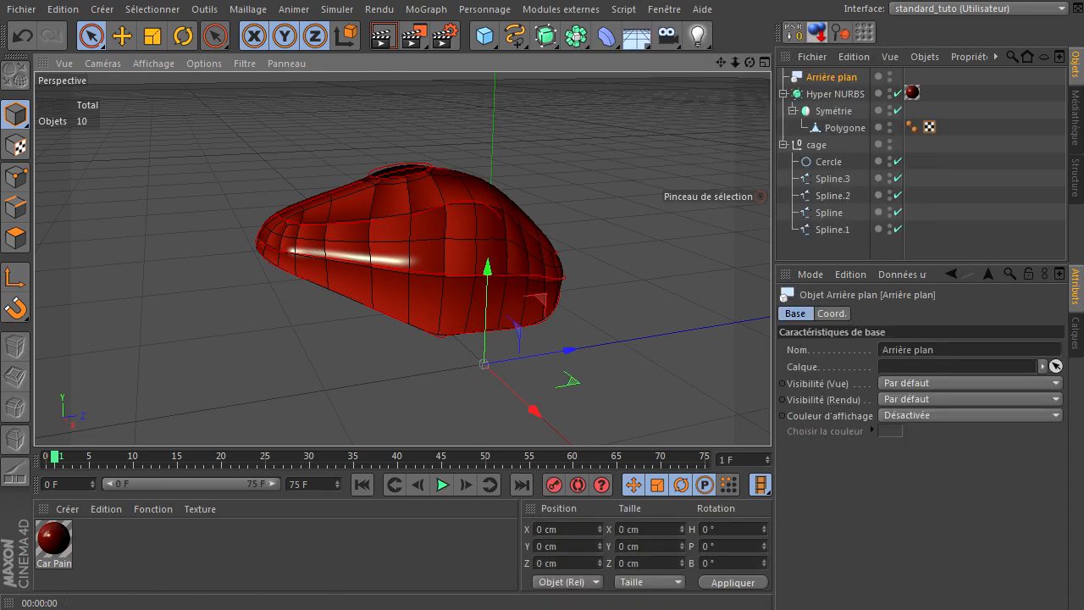
double_click(267, 557)
double_click(53, 540)
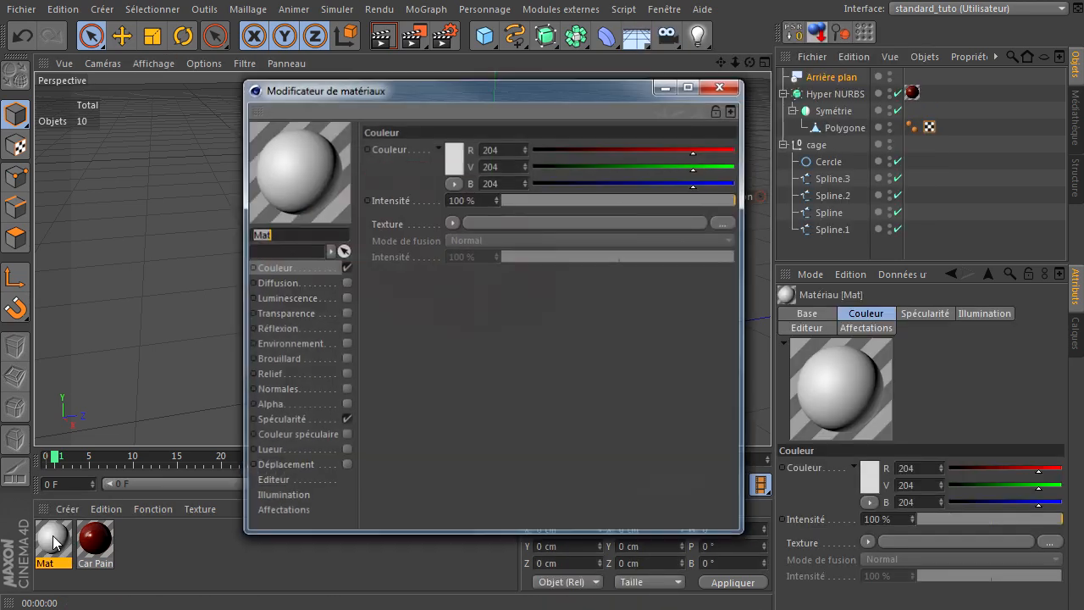
click(346, 420)
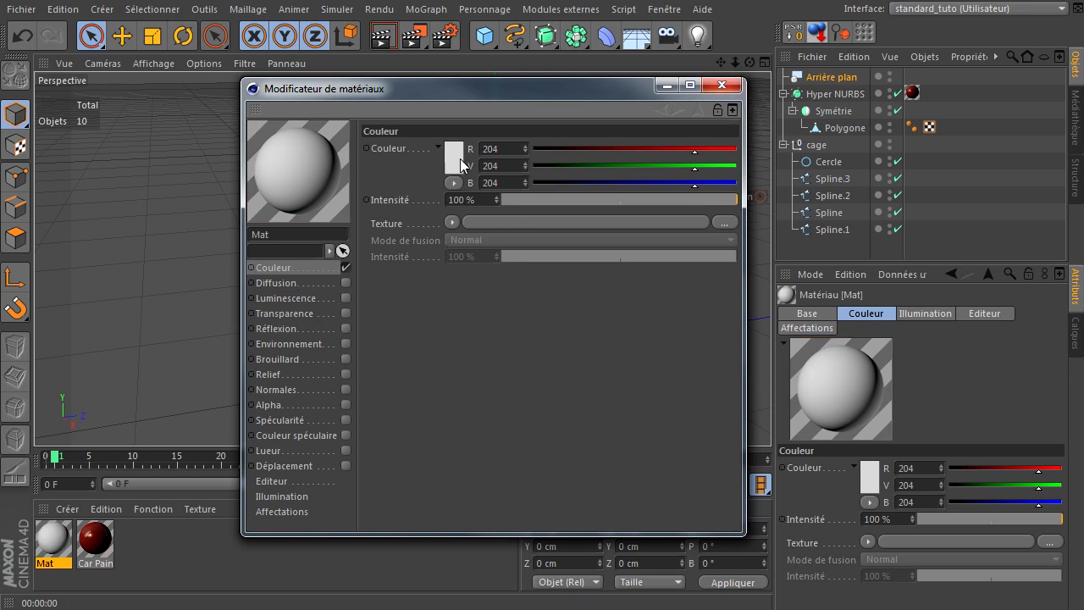
Step: Load a Dégradé texture into the new material's Couleur channel and set its type to 2D - Circulaire
click(455, 223)
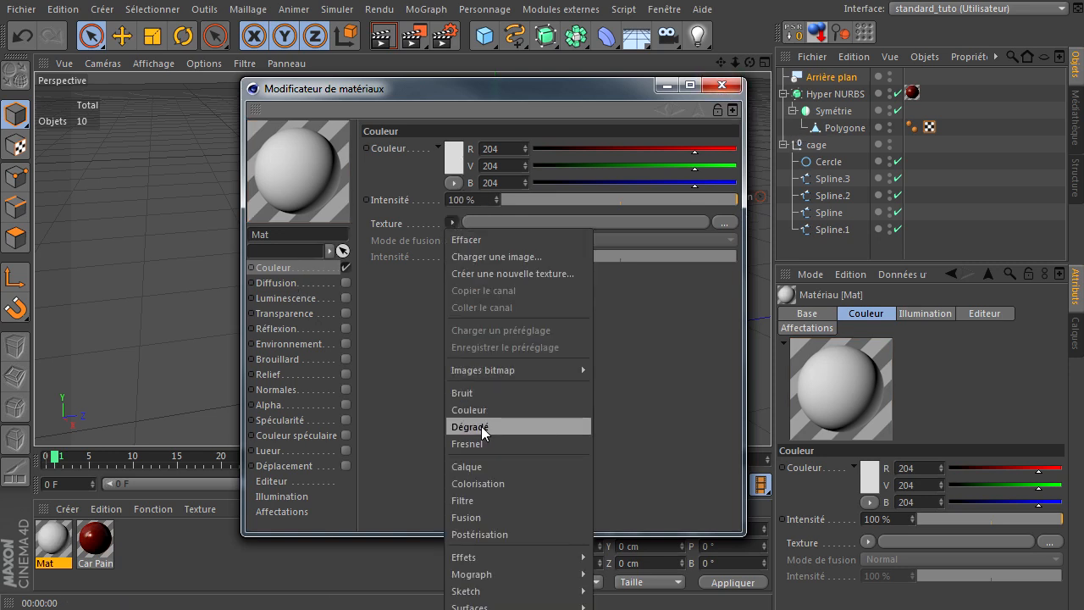
click(480, 426)
click(493, 221)
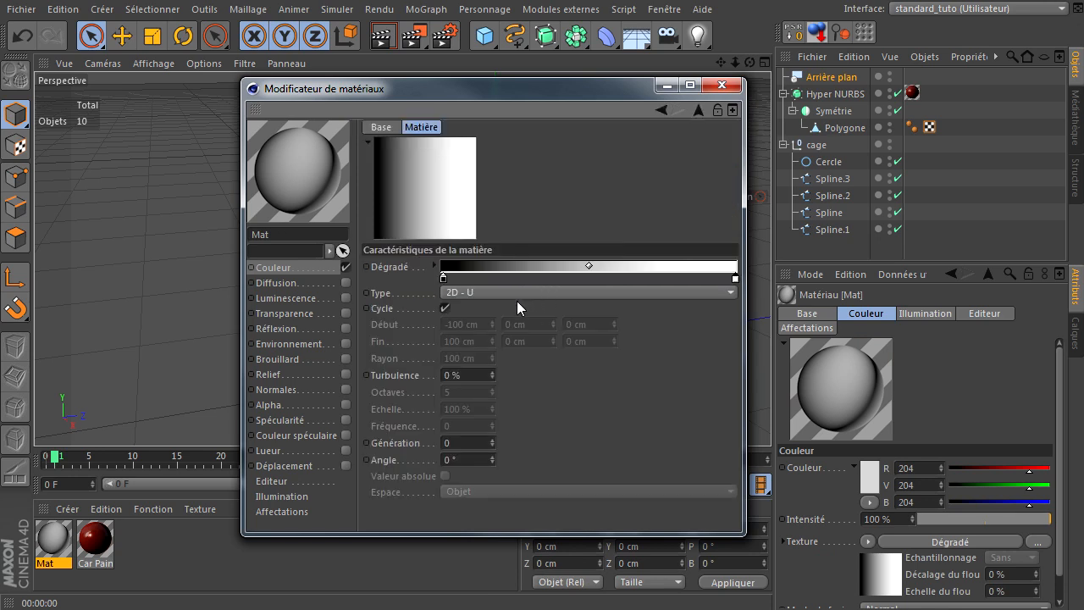
click(464, 293)
click(484, 379)
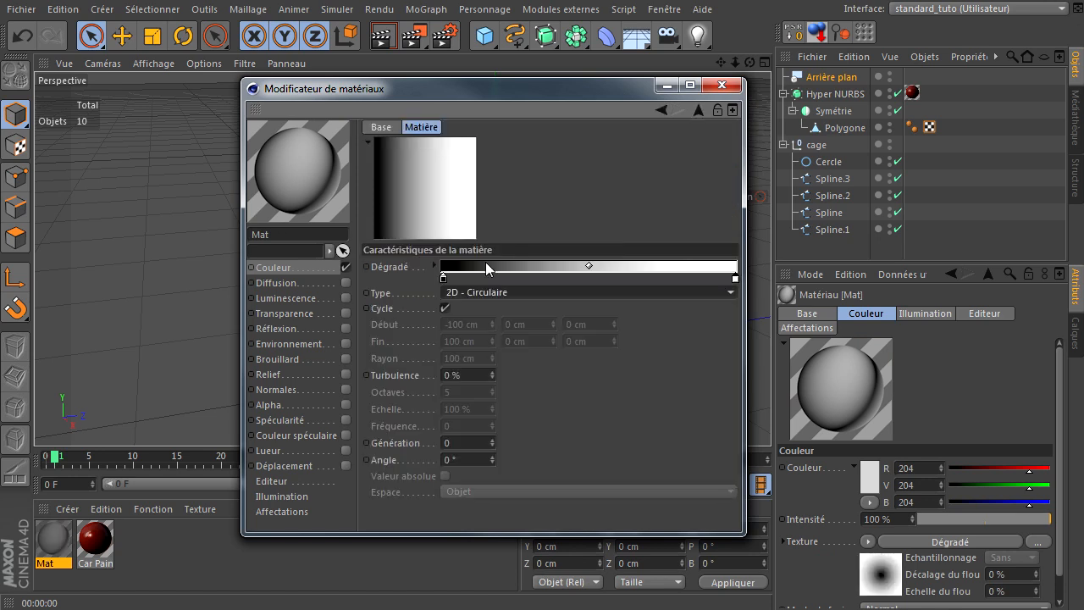
Step: Change the gradient's black starting knot to a light blue-grey with a hue of 198°
double_click(443, 278)
drag(380, 274, 341, 246)
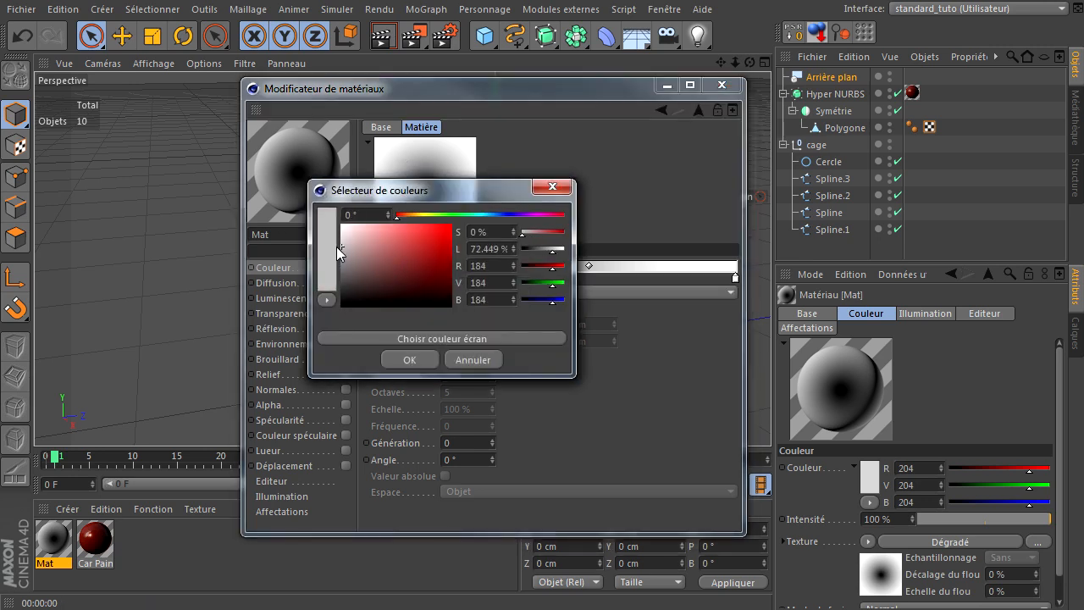
click(488, 212)
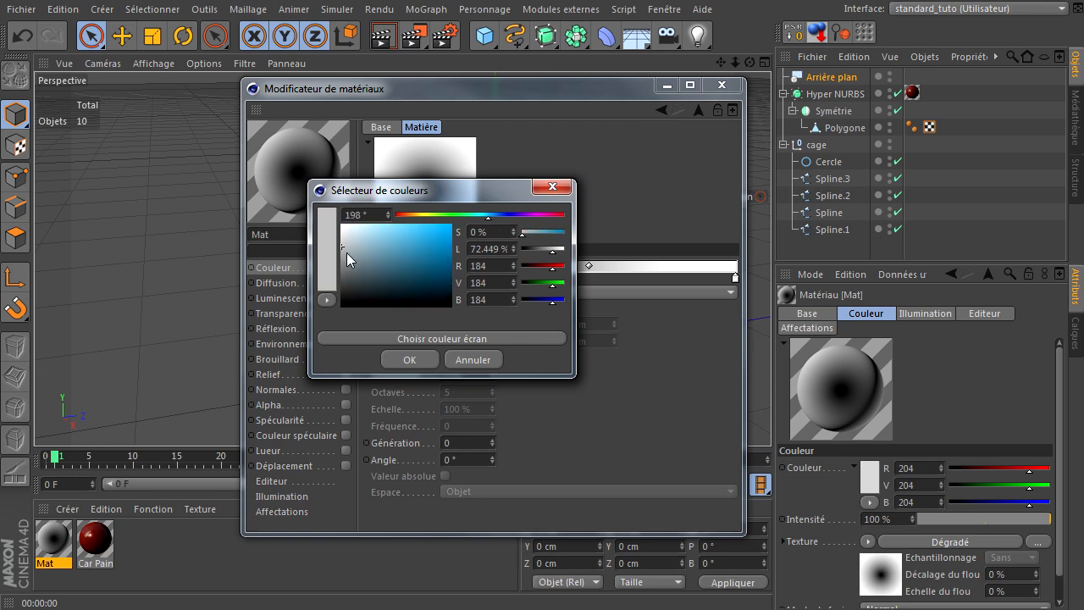
drag(346, 245, 346, 247)
click(407, 360)
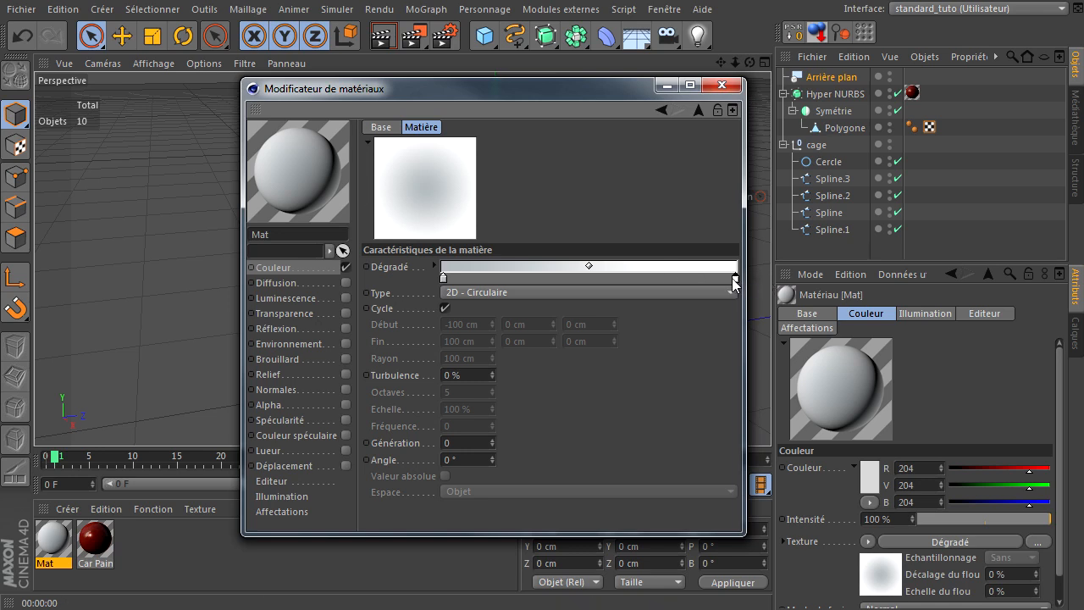
Step: Change the gradient's white end knot to a darker blue-grey with hue 187° and RGB 117, 124, 124
double_click(735, 279)
mouse_move(652, 279)
mouse_down()
mouse_move(626, 280)
mouse_move(650, 273)
mouse_move(641, 267)
mouse_up()
click(776, 214)
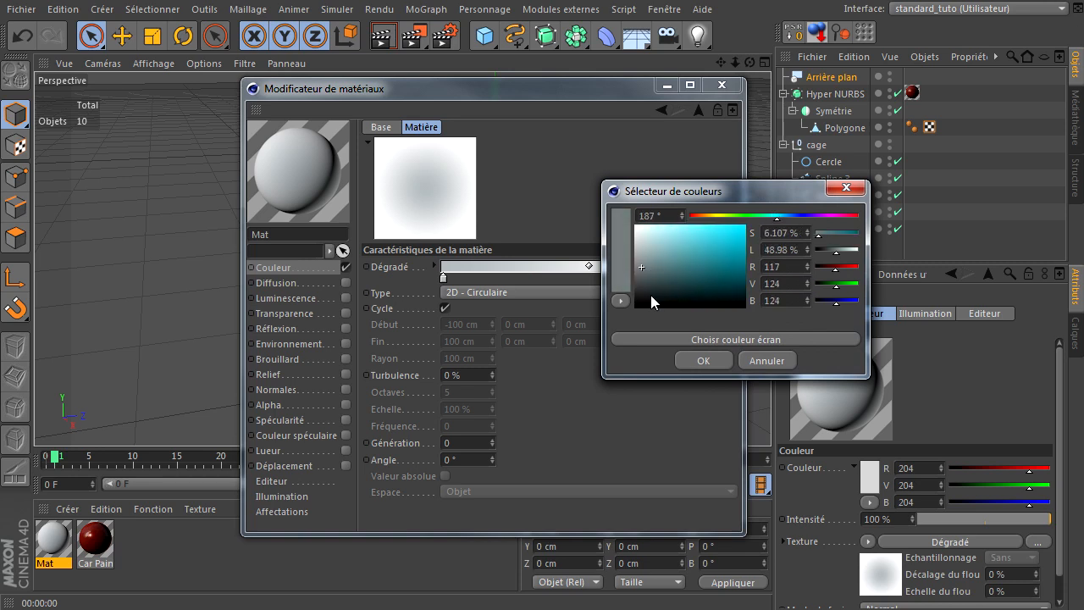
click(684, 361)
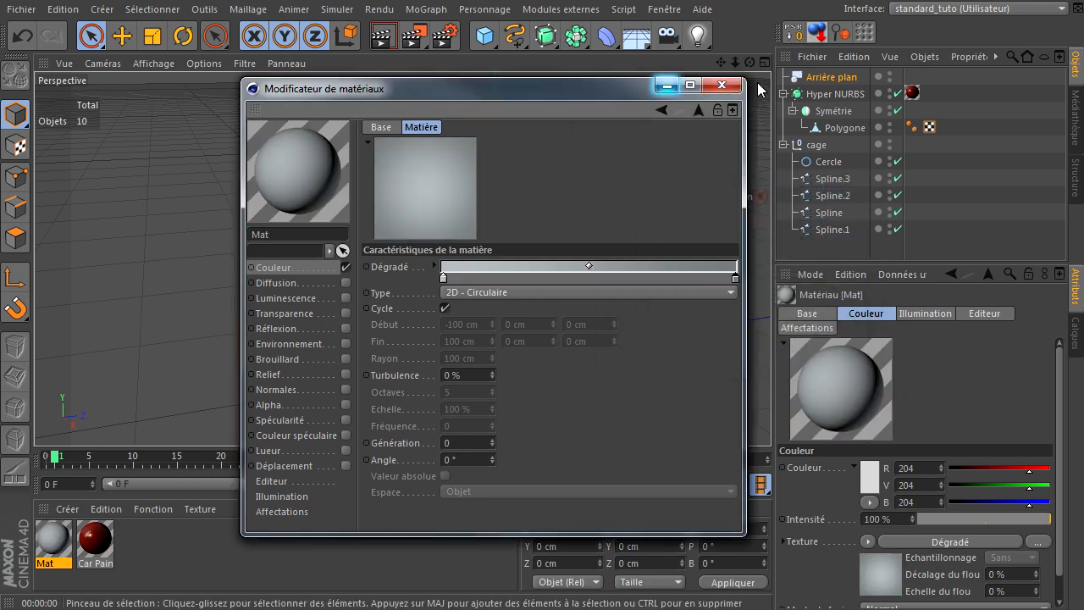
Step: Assign the gradient material Mat to the Arrière plan object and render the perspective view
click(721, 86)
drag(49, 546, 831, 86)
click(382, 36)
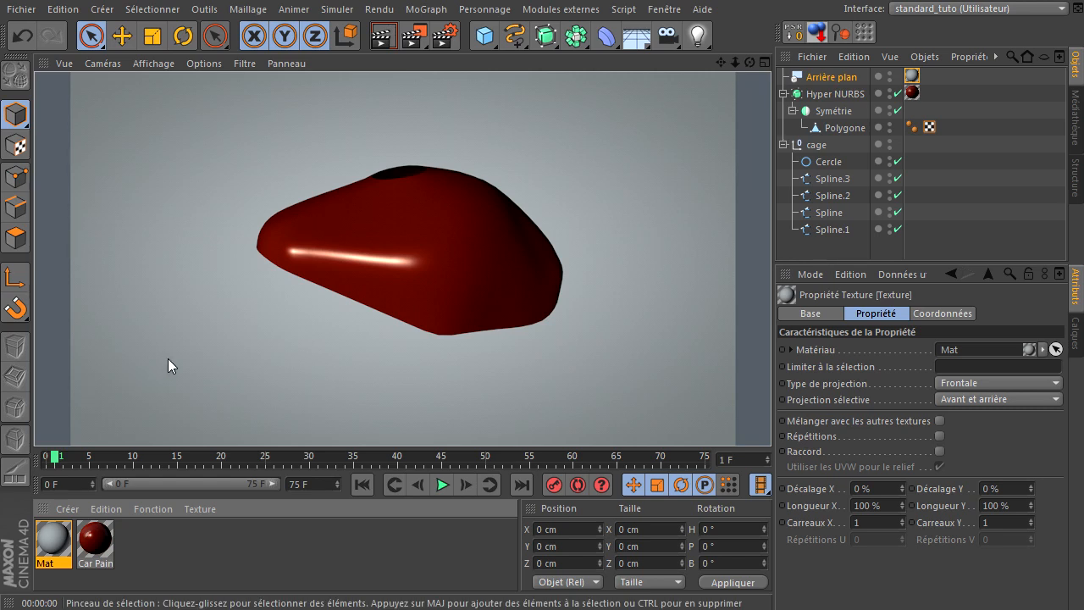
Step: Add the Filigrane effect to the Animation 1280x720 25i/s render settings
click(438, 41)
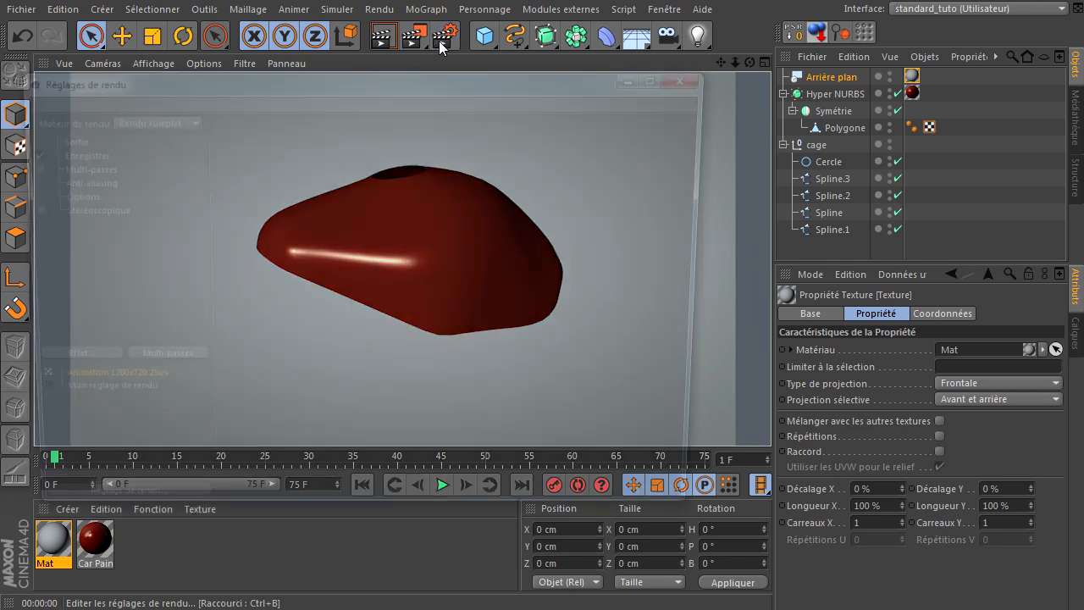
drag(386, 83, 427, 28)
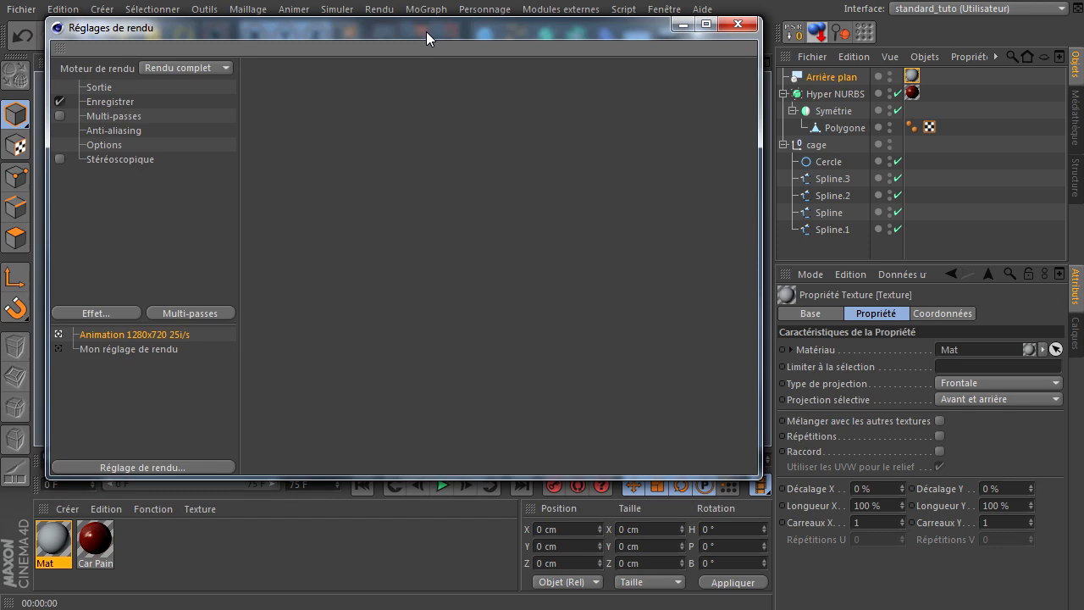
drag(127, 322, 131, 244)
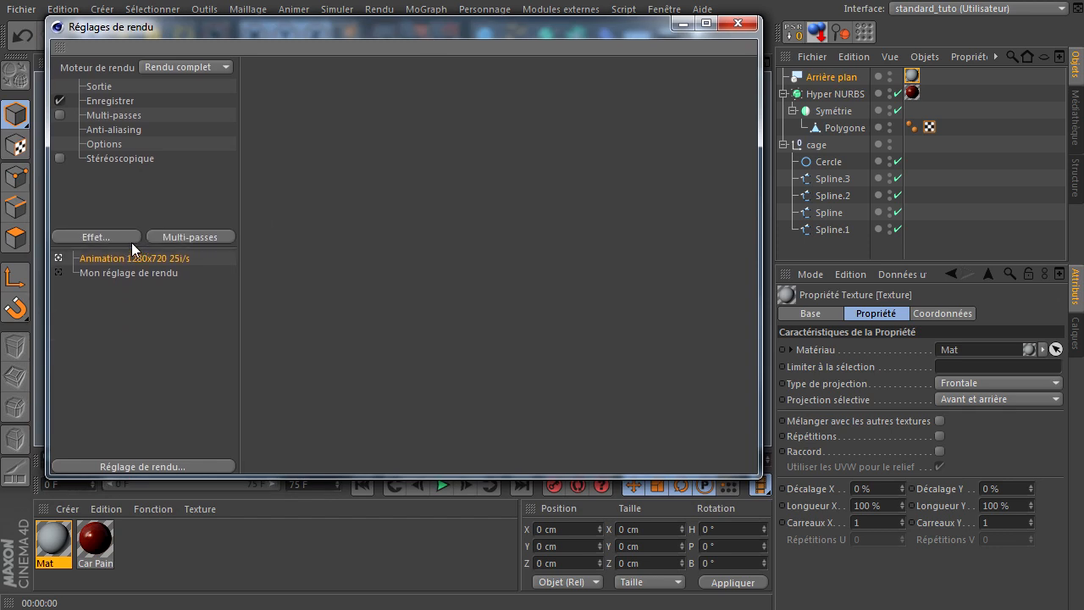
click(119, 237)
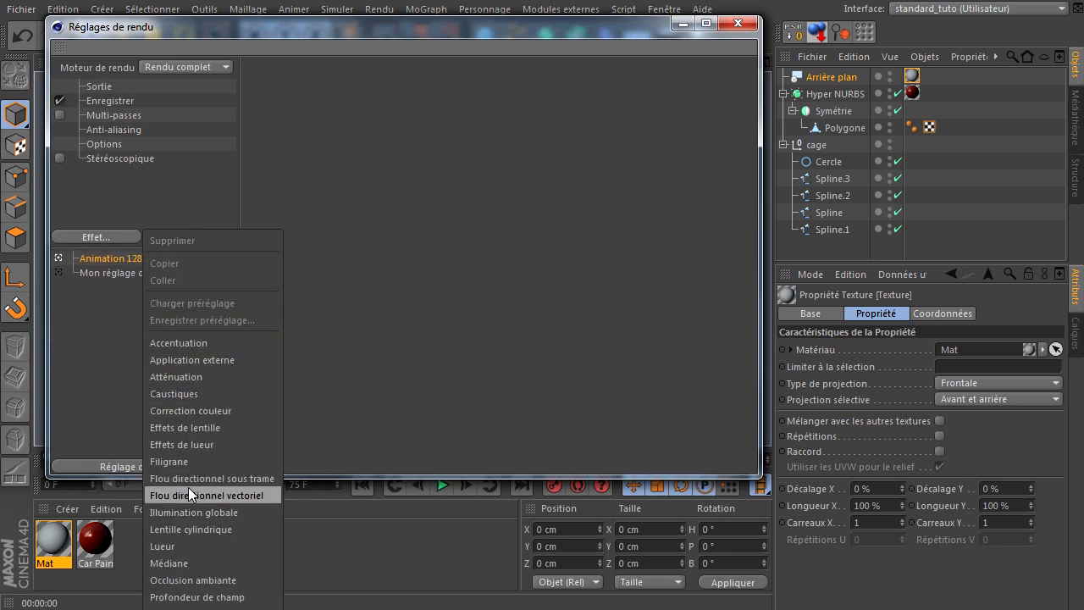
click(185, 462)
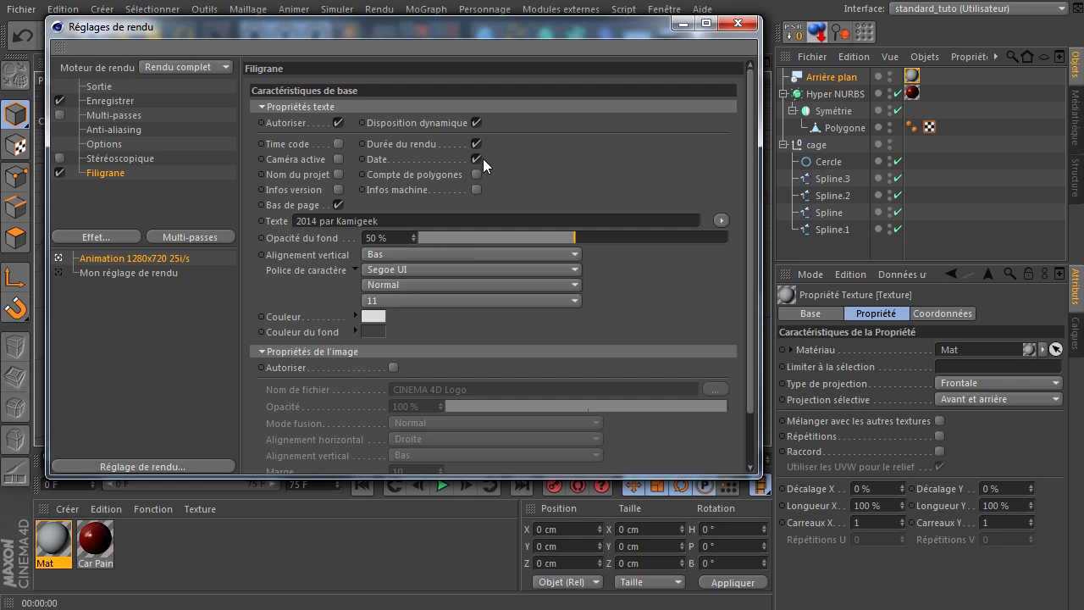
Step: Close the render settings and render the perspective view with its Filigrane overlay
click(723, 26)
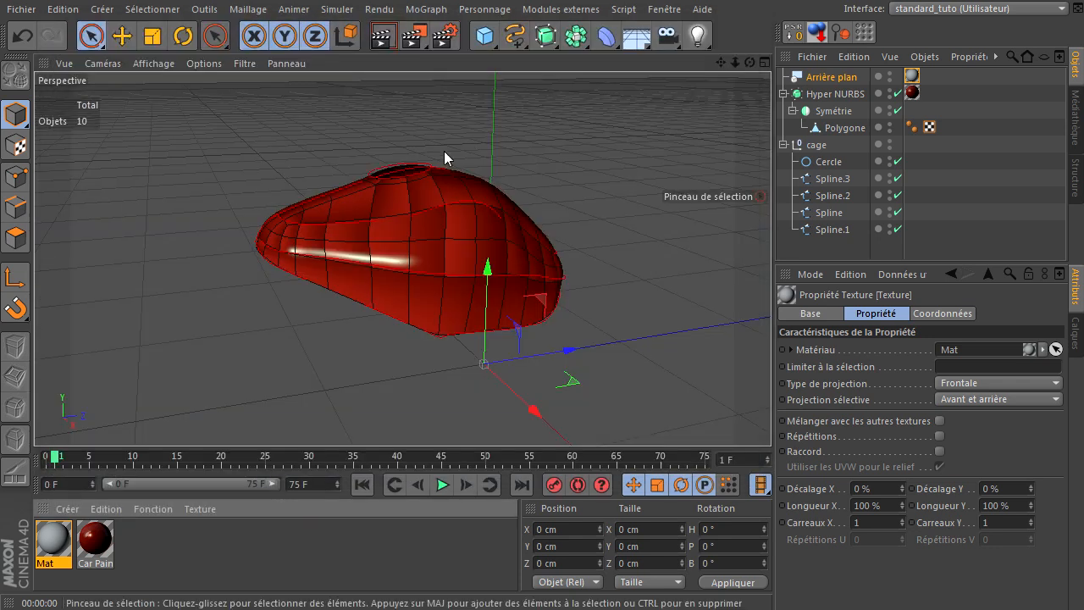
click(383, 35)
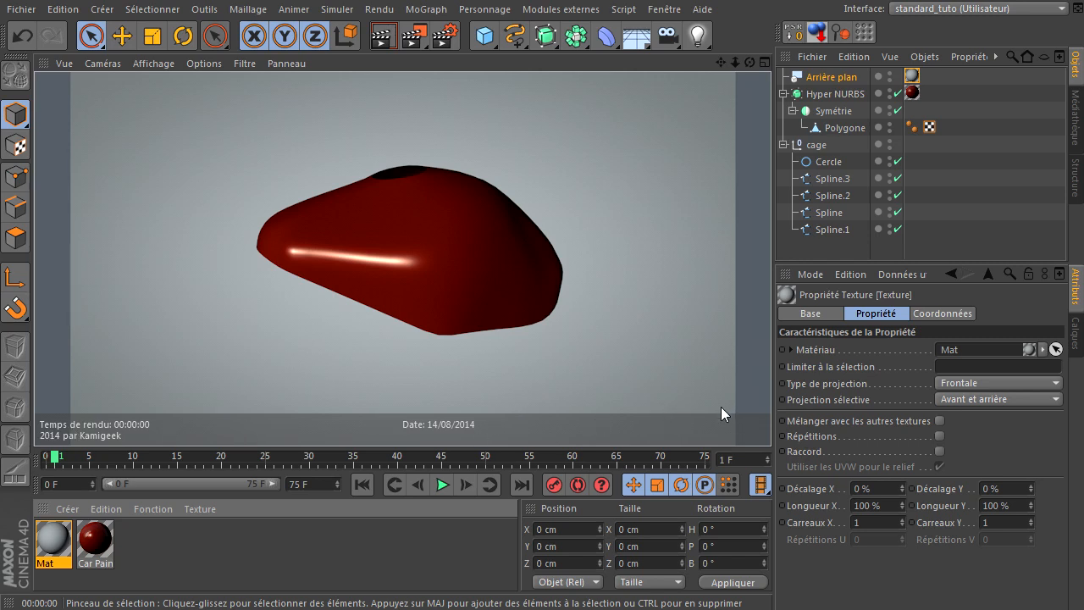
click(747, 63)
alt+drag(771, 415, 399, 303)
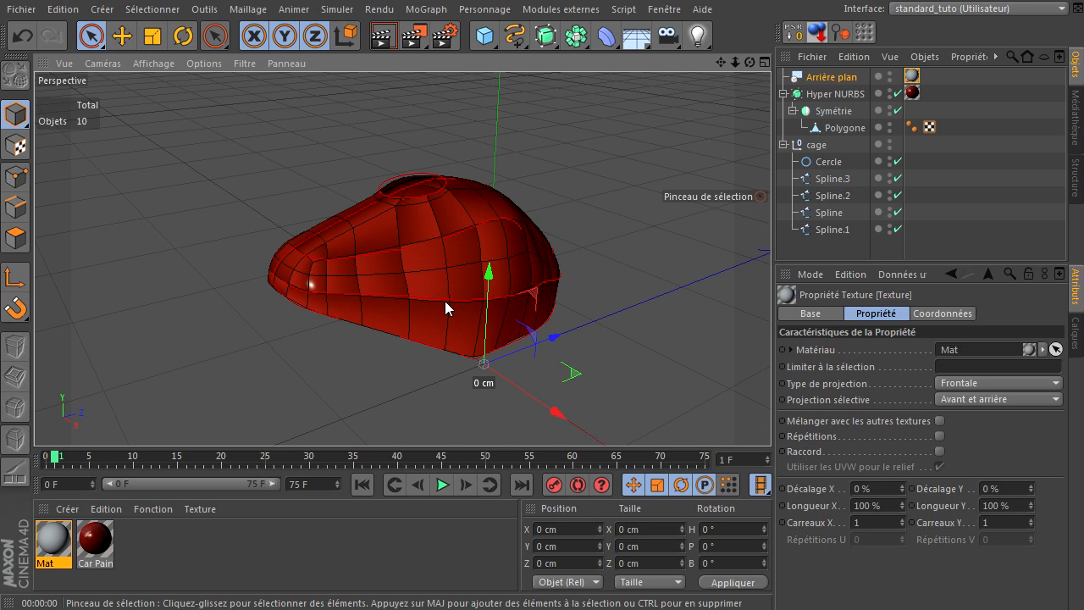
Step: Add the Rendu cellulo effect to the render settings and render the perspective view
click(444, 39)
click(93, 238)
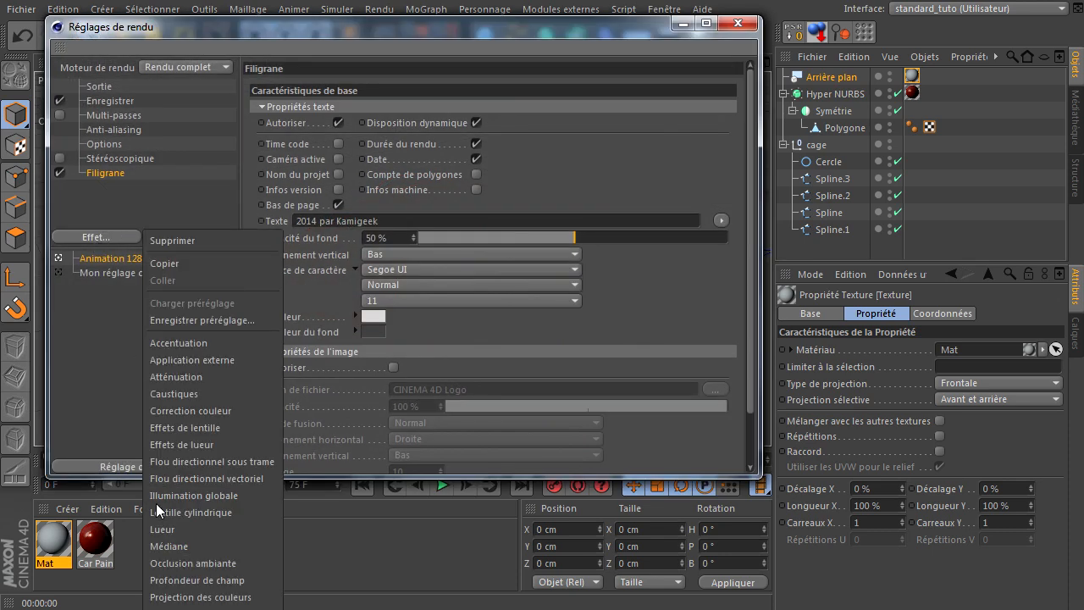
click(176, 608)
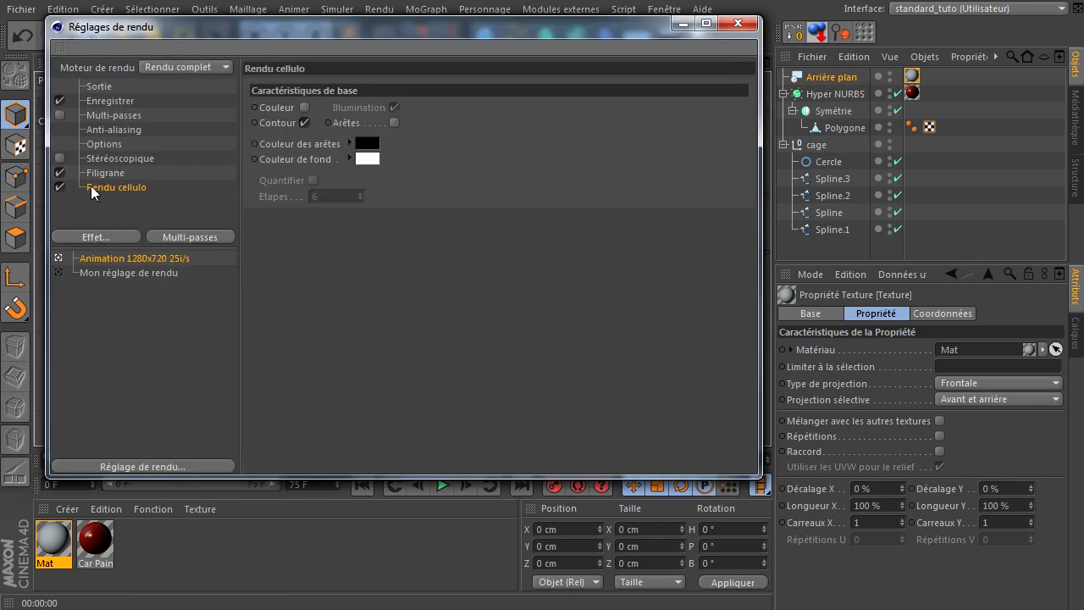
drag(441, 55, 854, 128)
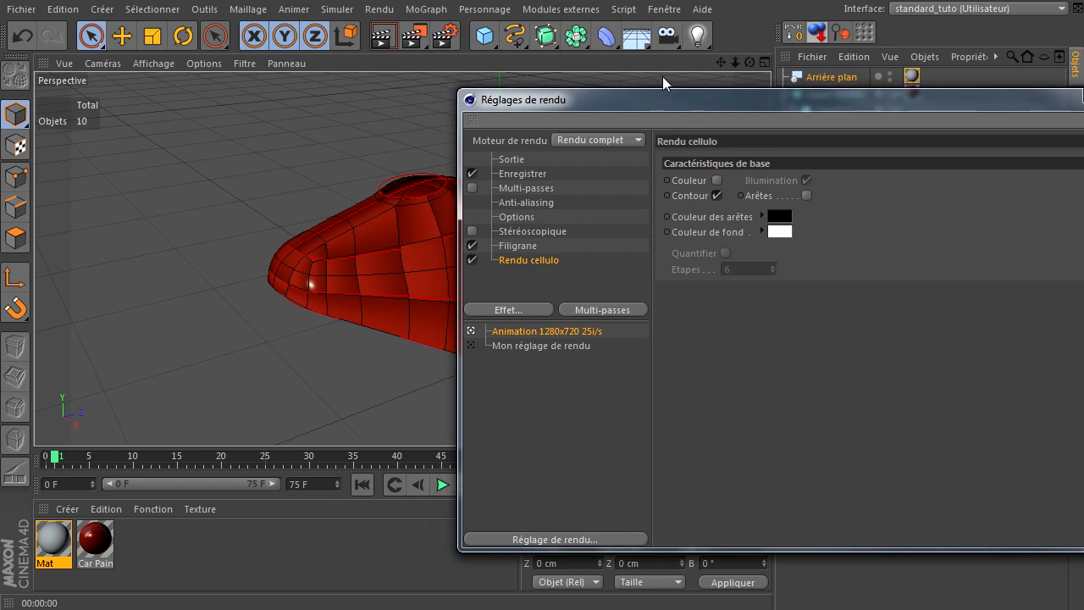
key(ctrl+r)
Step: Enable Arêtes and Couleur for the Rendu cellulo effect and render the perspective view
drag(653, 101, 391, 87)
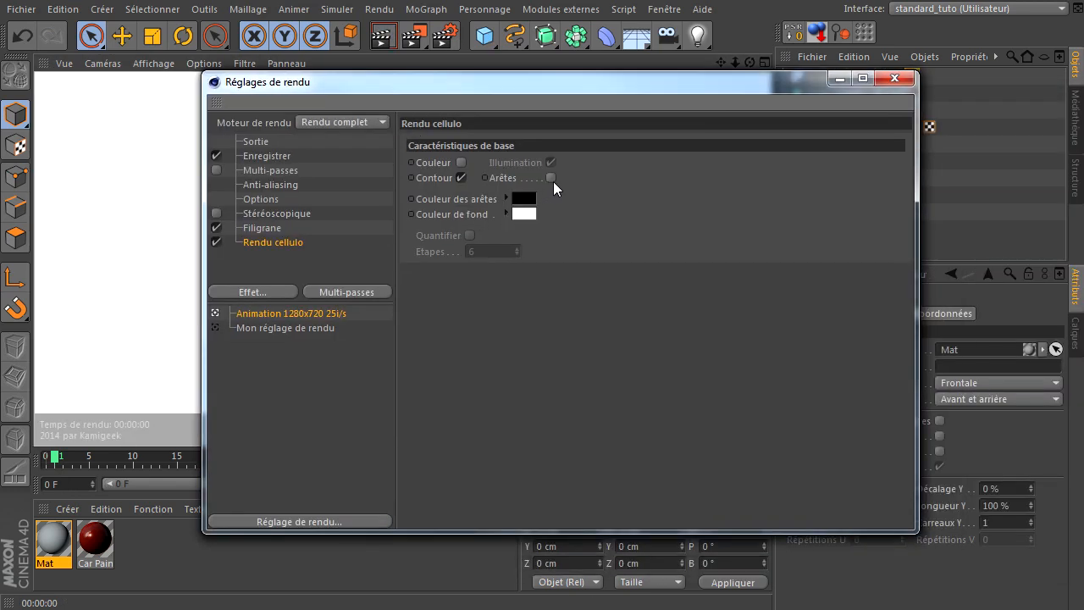
click(551, 178)
click(461, 162)
drag(482, 96, 952, 105)
click(381, 44)
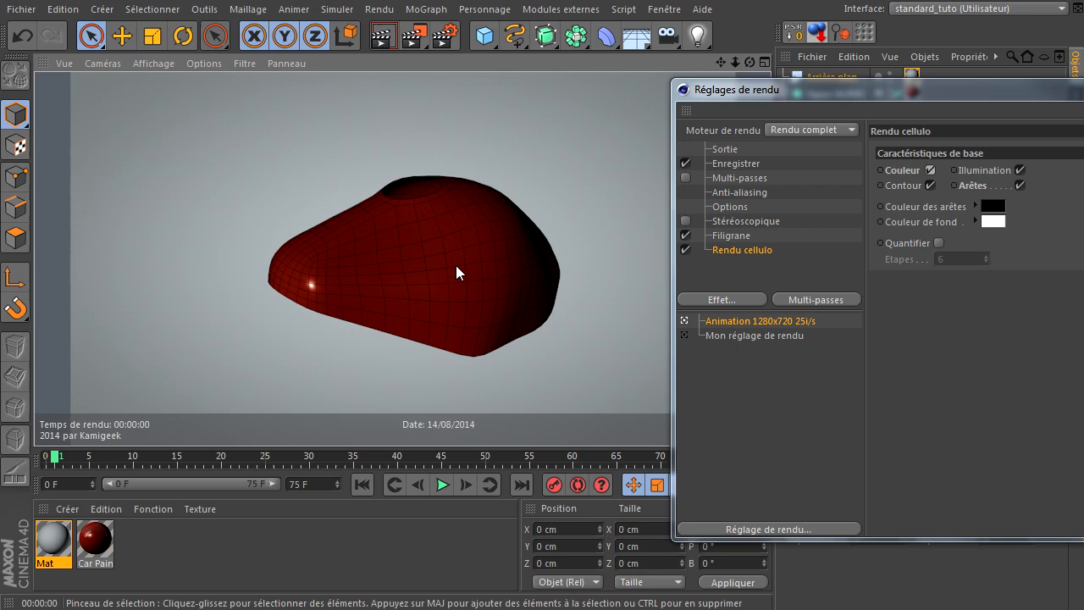
Step: Set the Rendu cellulo background colour to black and its edge colour to white, and render the perspective view
drag(998, 93, 613, 62)
click(615, 192)
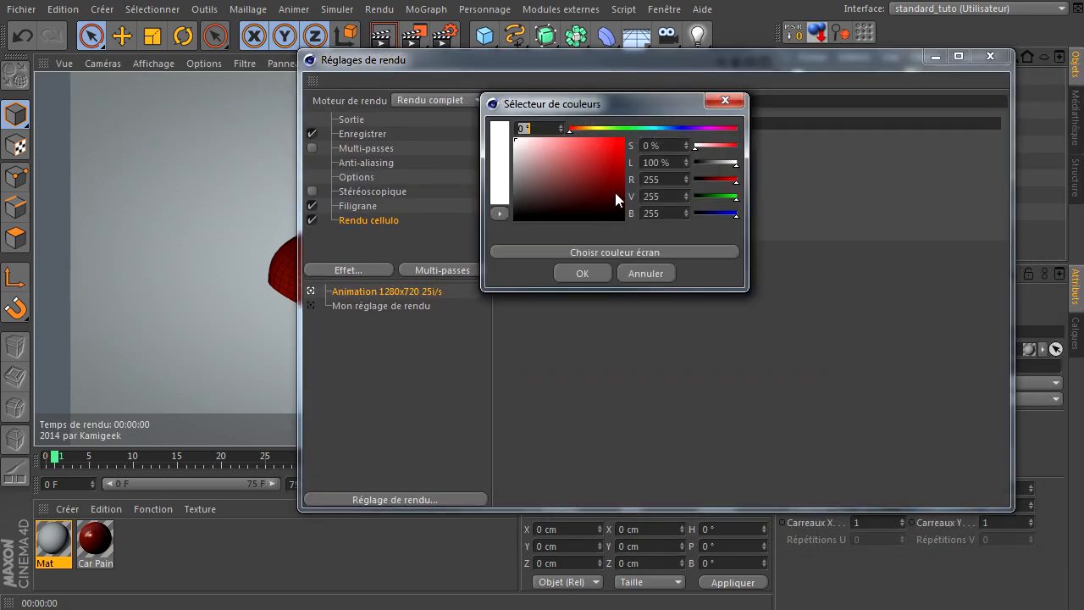
click(599, 272)
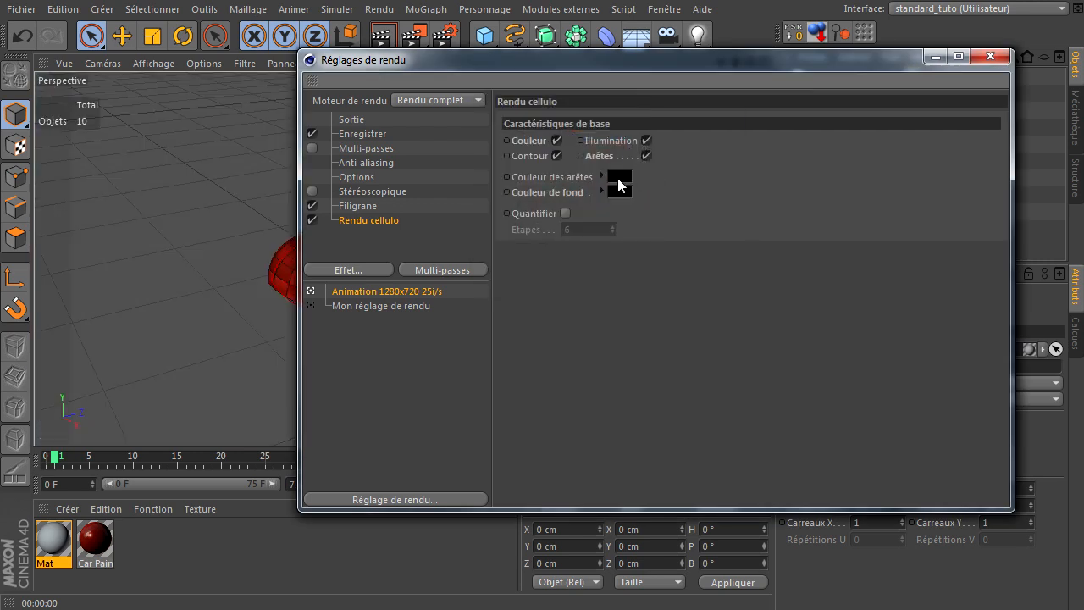
click(617, 178)
click(584, 259)
click(989, 57)
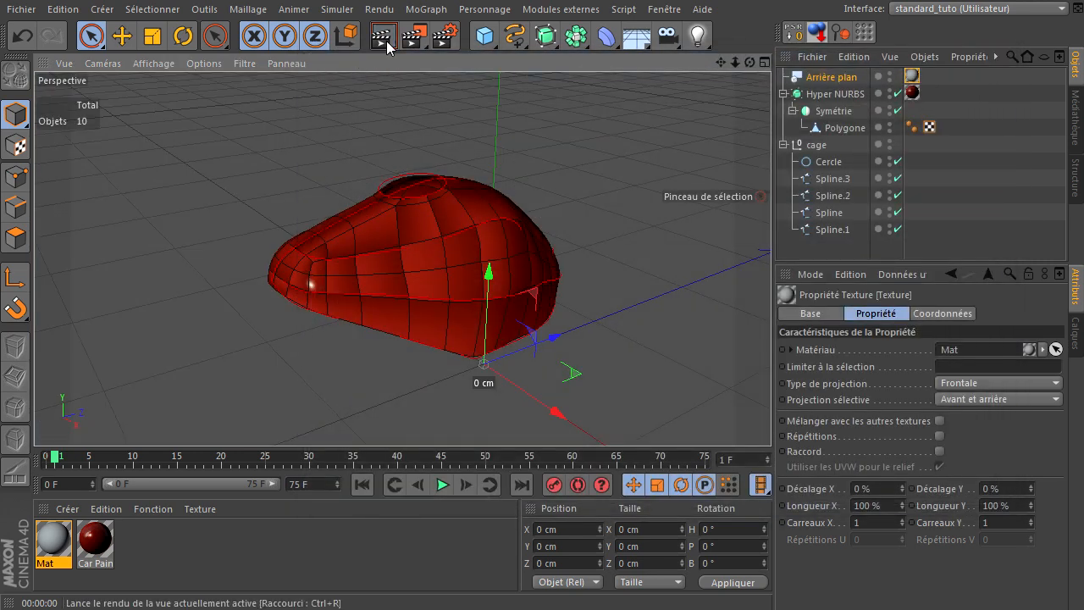
click(382, 35)
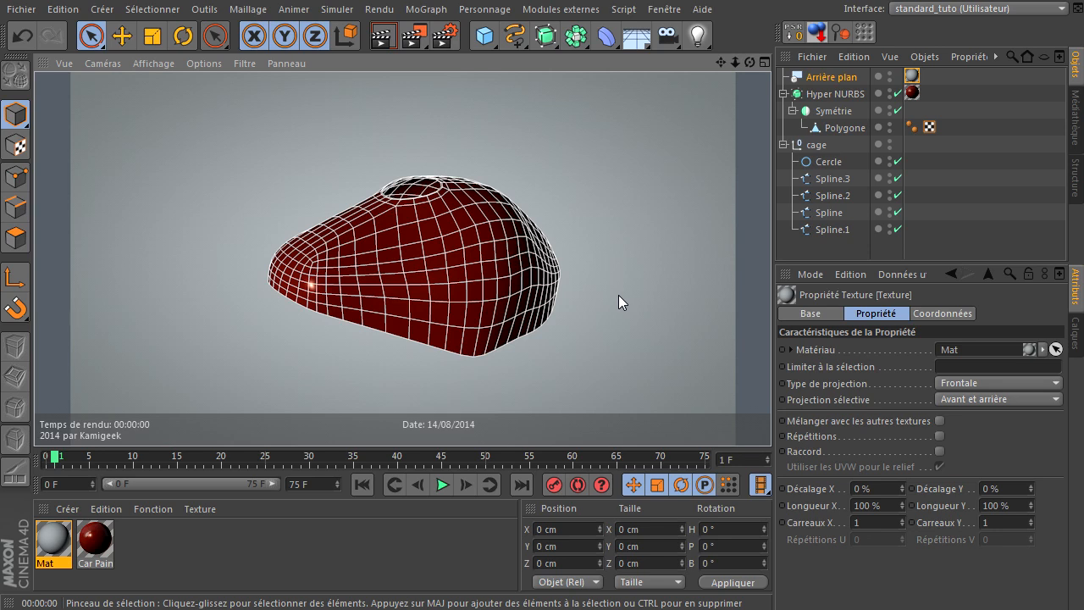
Step: Compare the Hyper NURBS mesh in Fil de fer and Iso-lignes display with a render of the perspective view
click(831, 94)
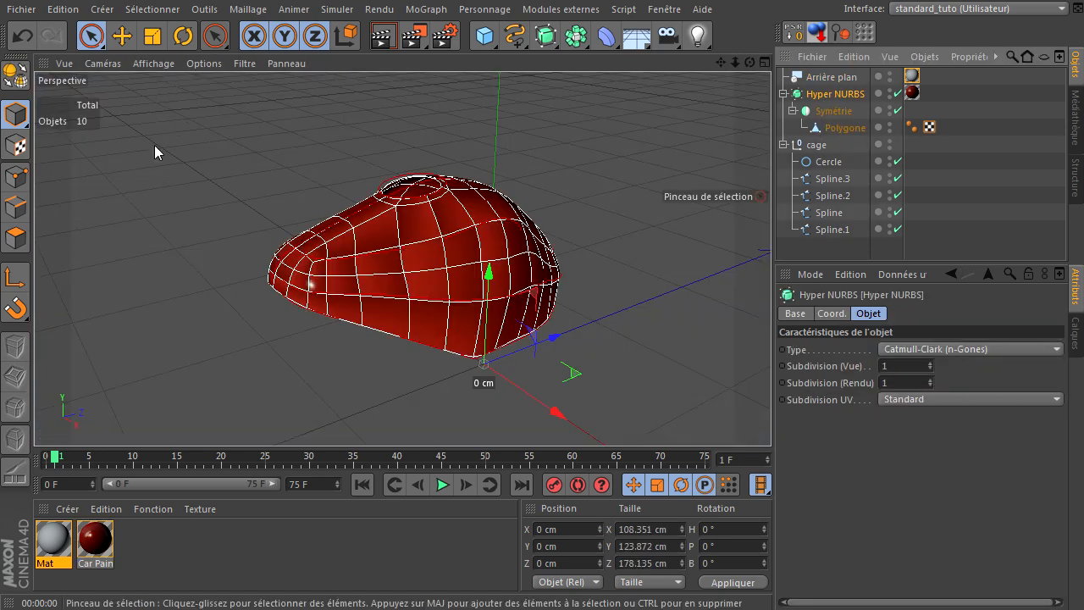
click(153, 63)
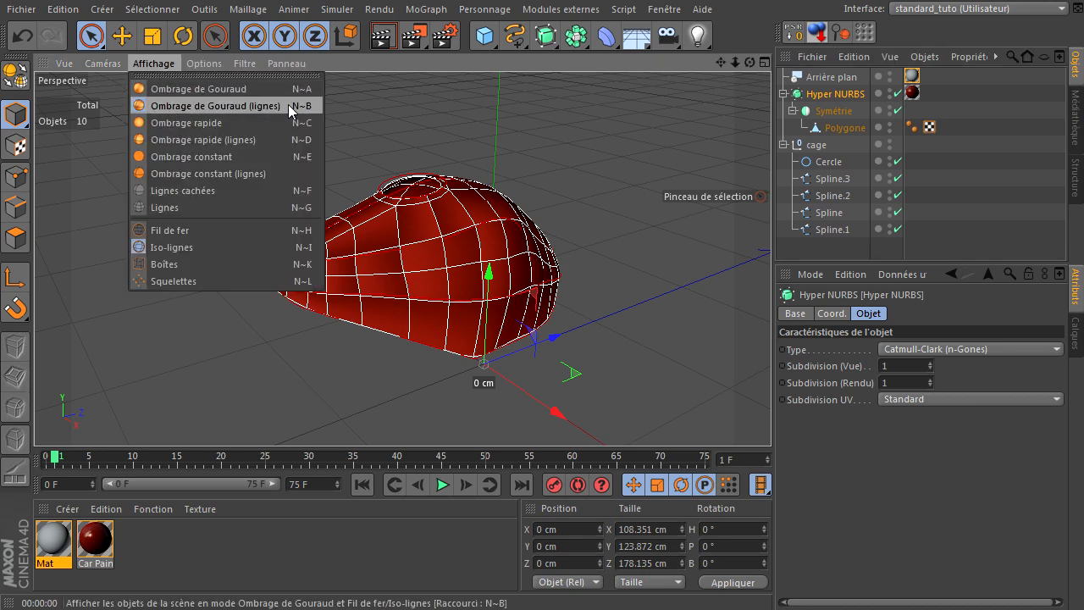
click(223, 229)
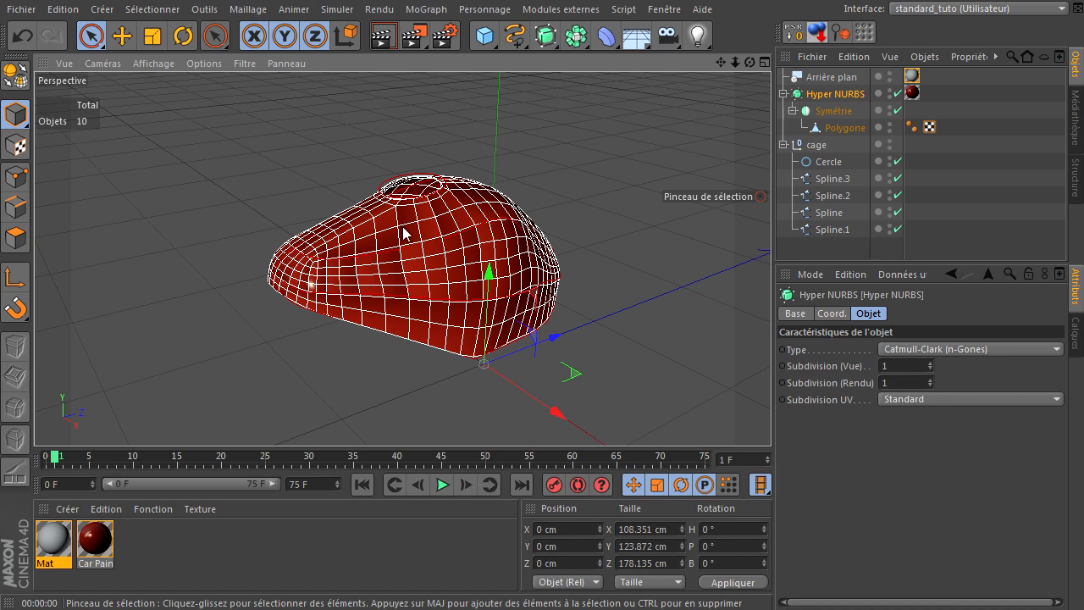
click(147, 64)
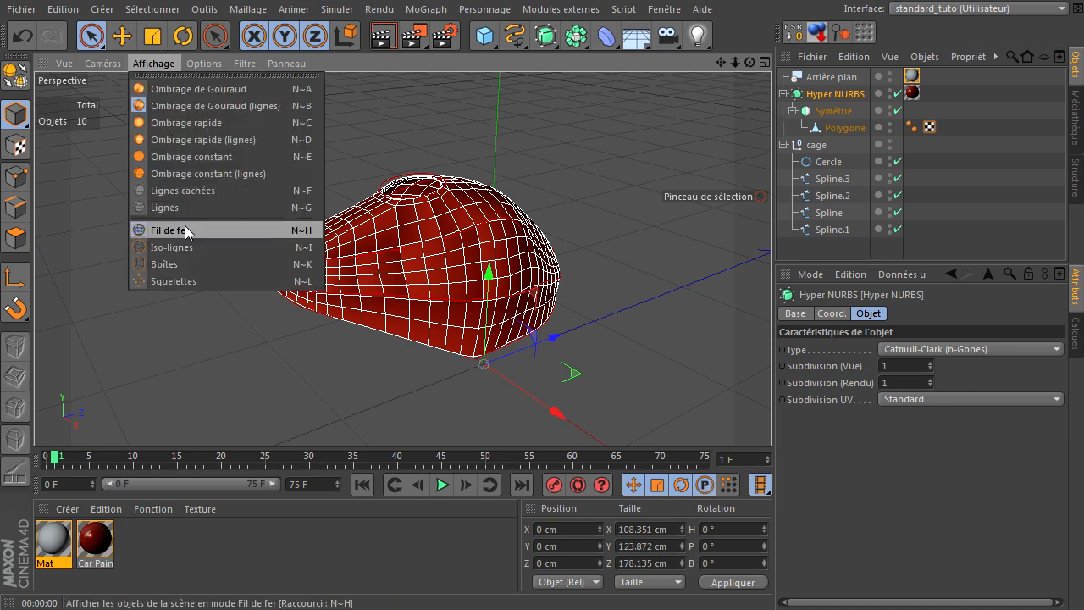
click(192, 247)
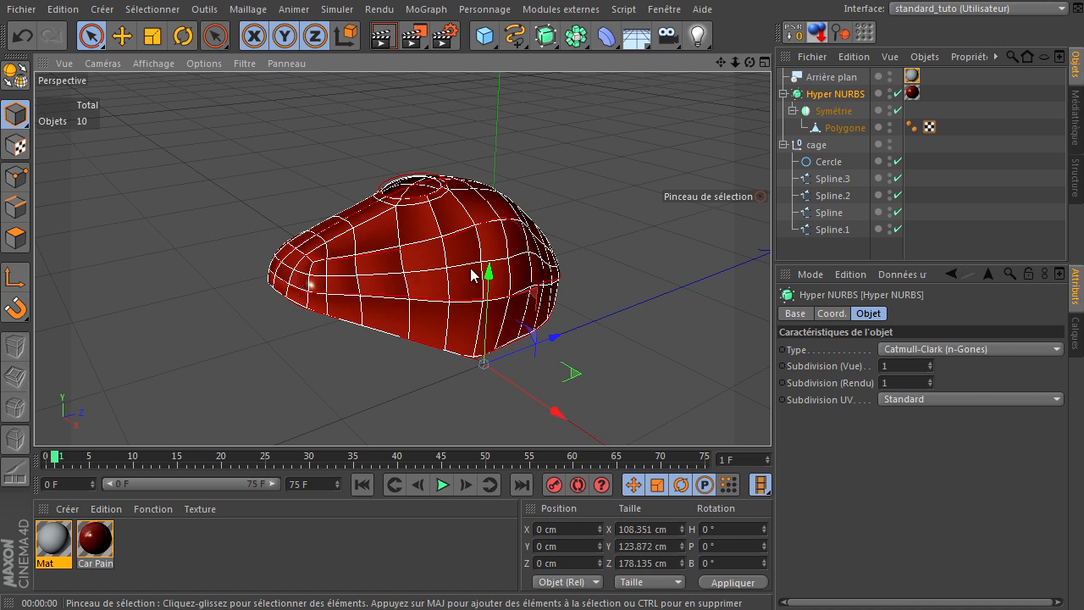
click(383, 35)
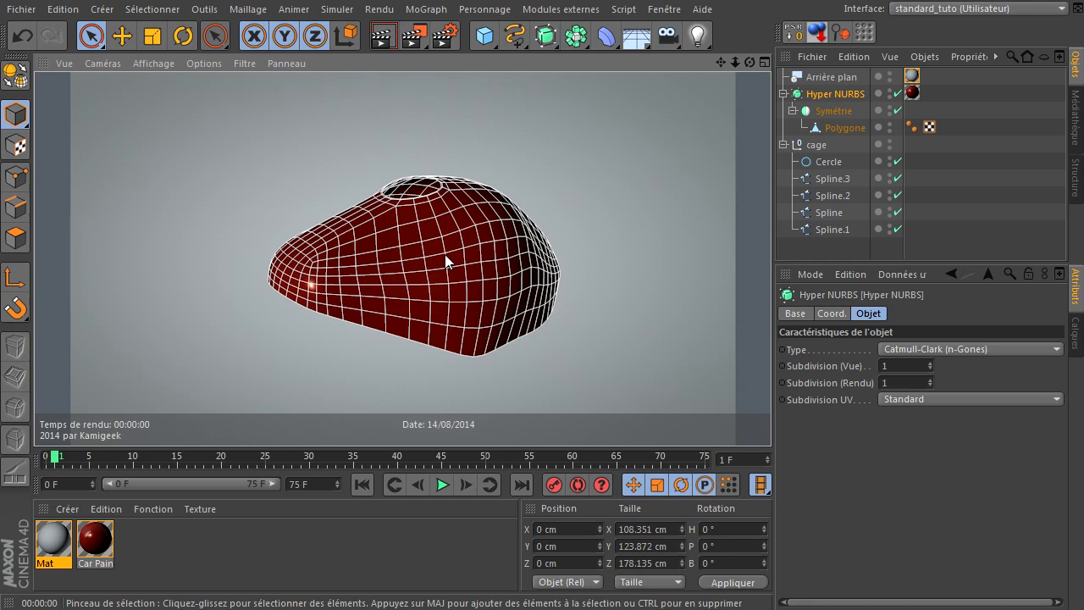
Step: Disable and delete the Rendu cellulo effect from the render settings
click(445, 39)
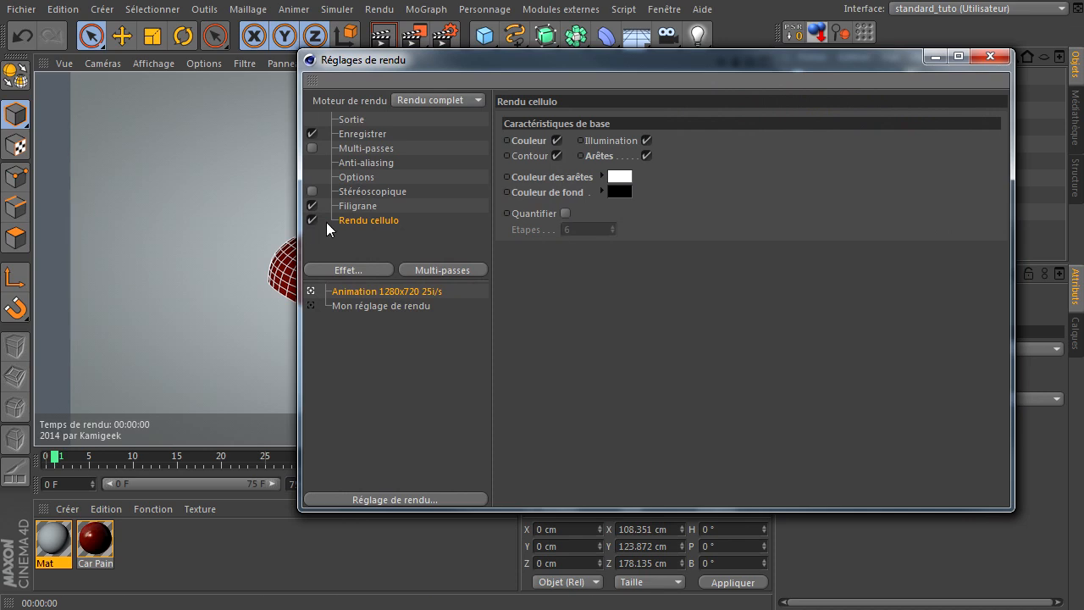
click(312, 220)
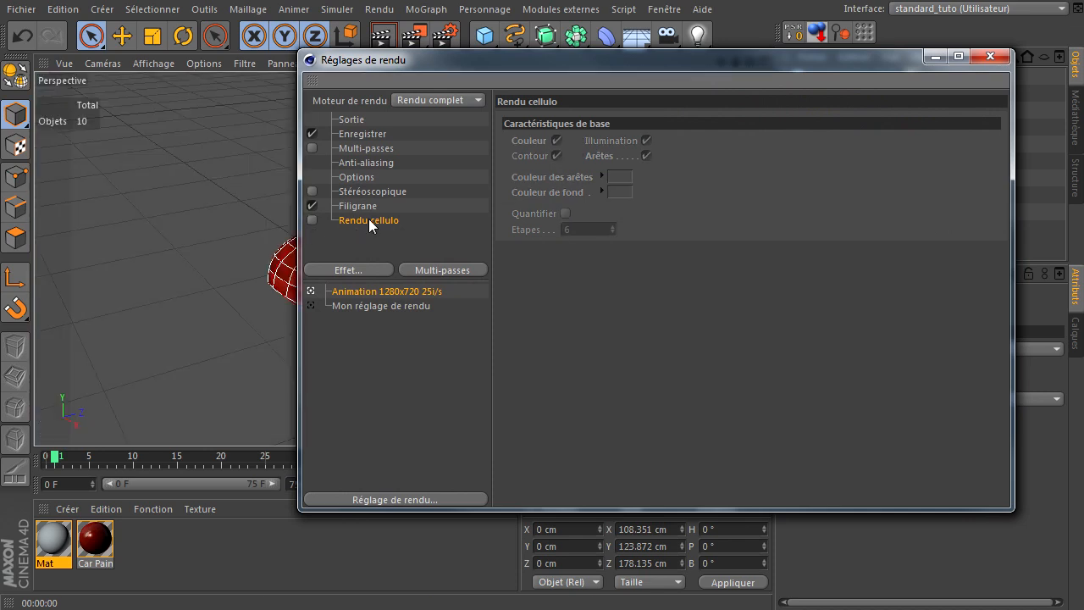
key(Delete)
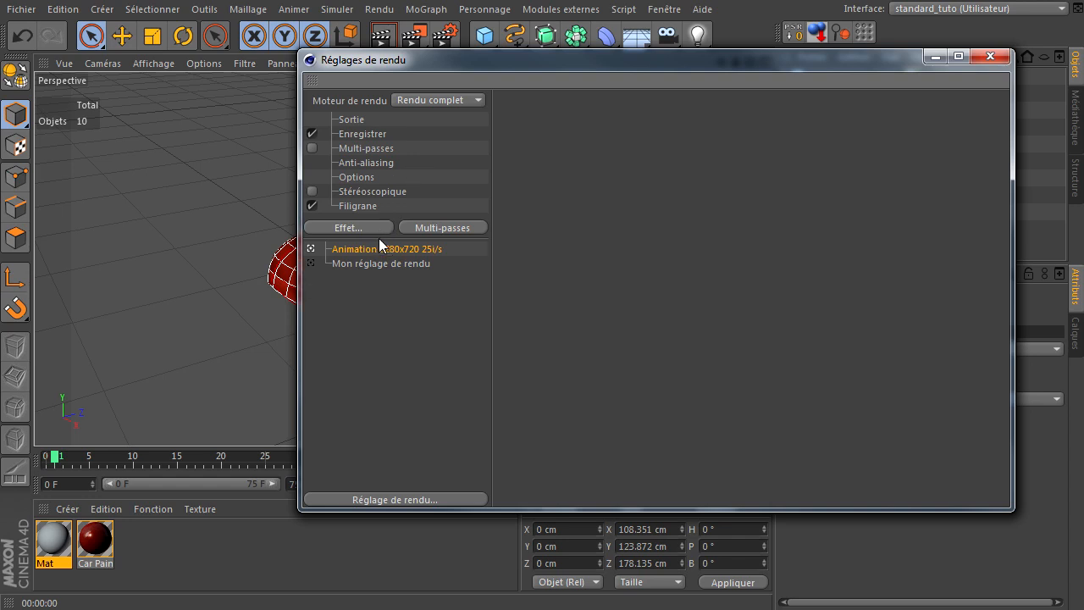
Step: Add the Sketch and Toon effect to the Animation 1280x720 25i/s render settings
drag(465, 62, 428, 1)
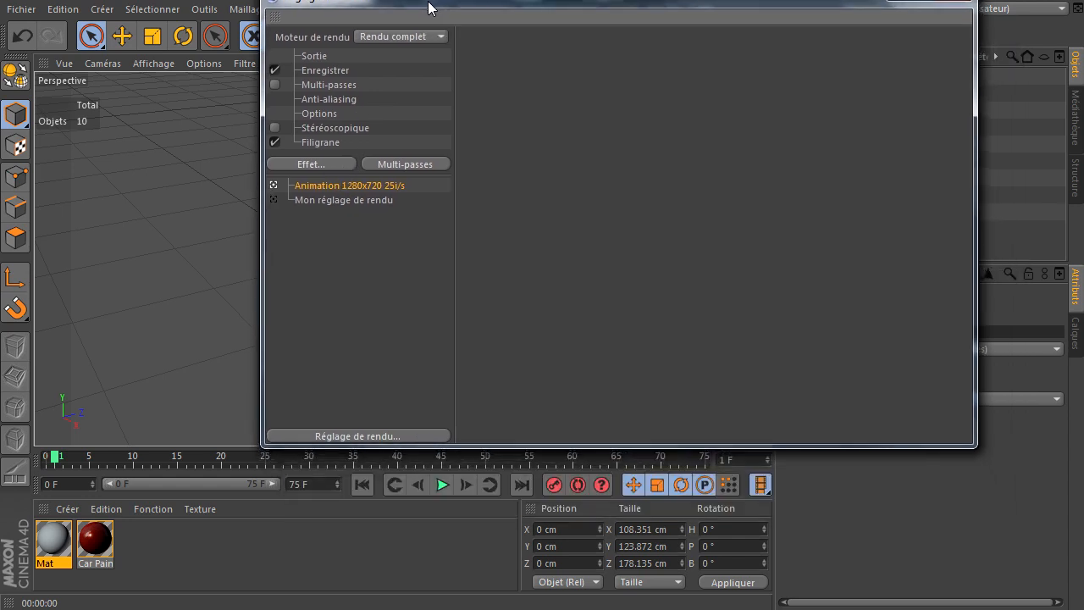
click(336, 163)
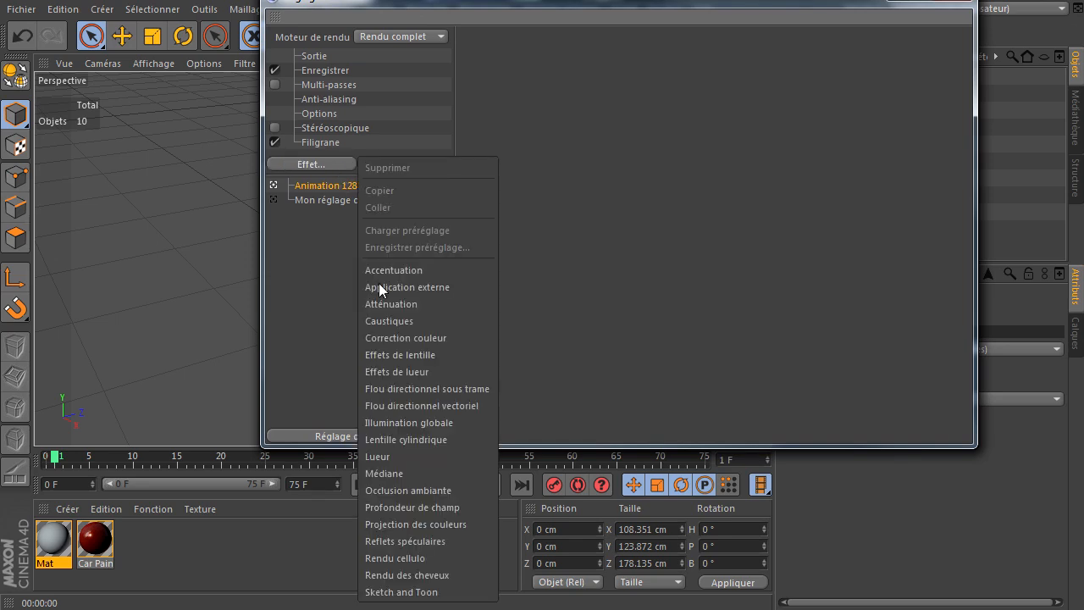
click(407, 592)
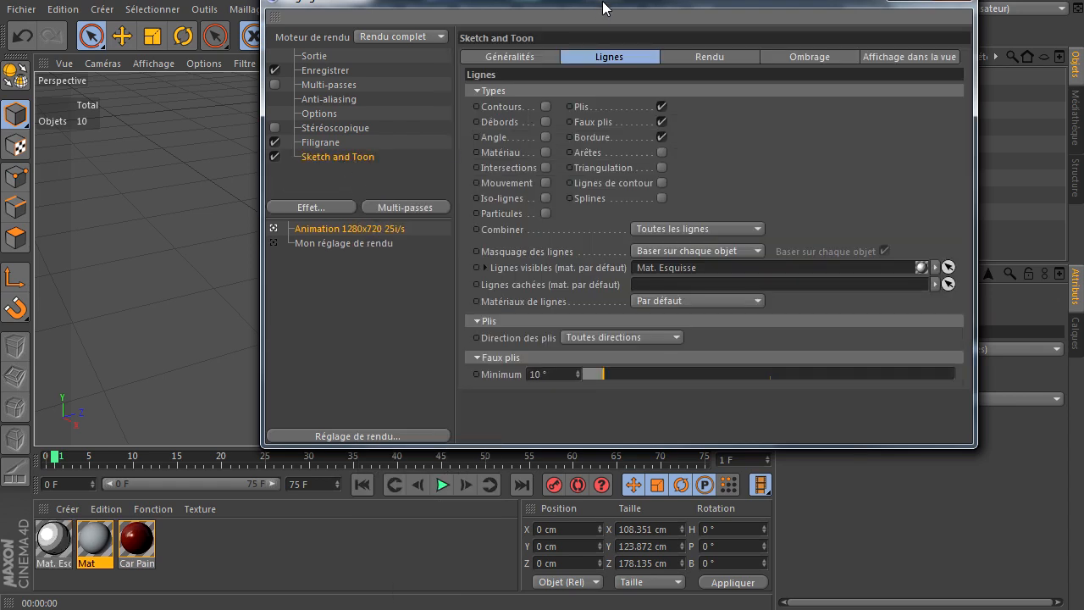
Step: Disable the Plis, Faux plis and Bordure line types of the Sketch and Toon effect
drag(603, 3, 427, 66)
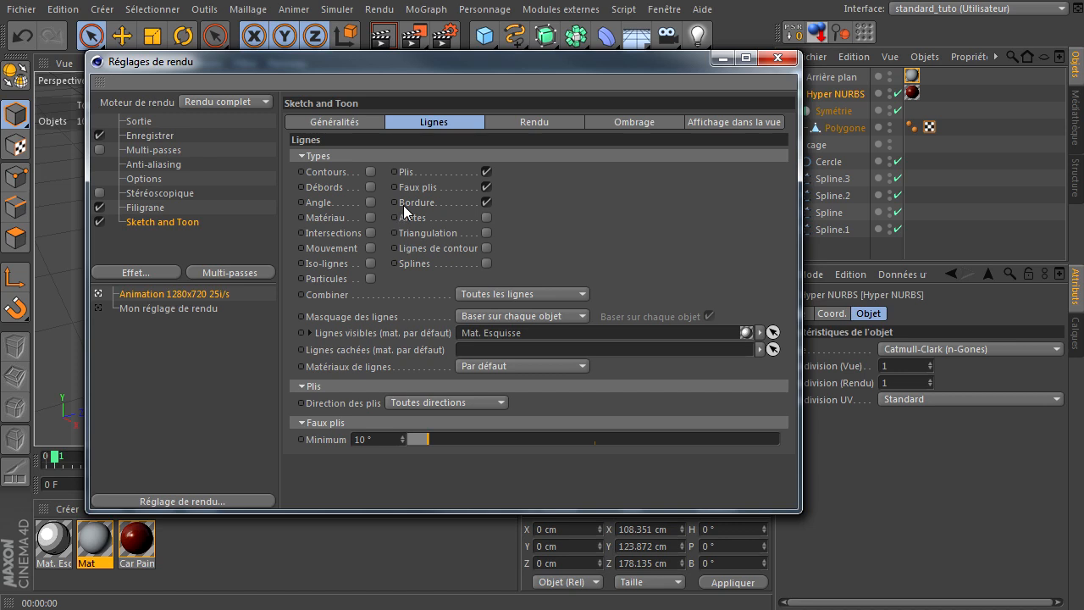
click(486, 172)
click(486, 188)
click(485, 202)
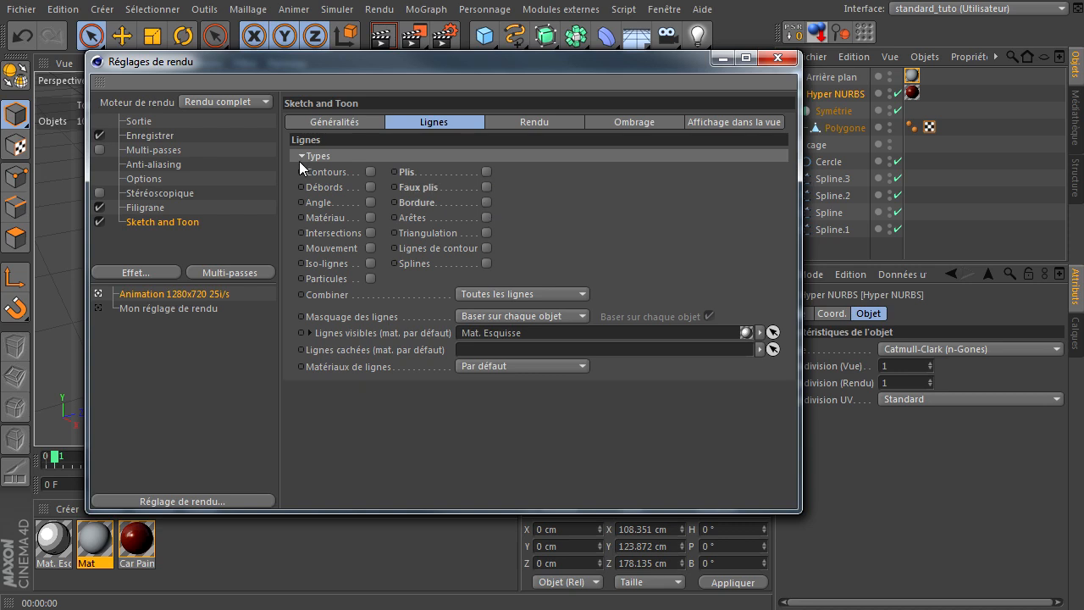
Step: Set the control level of the Sketch and Toon effect to Avancé
click(332, 125)
click(414, 157)
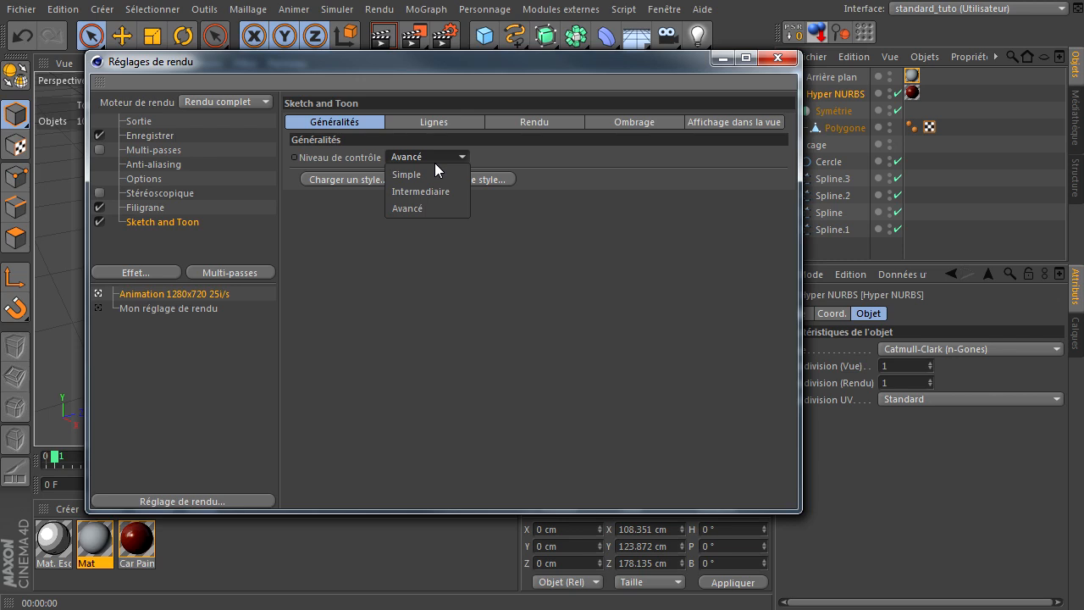
click(419, 210)
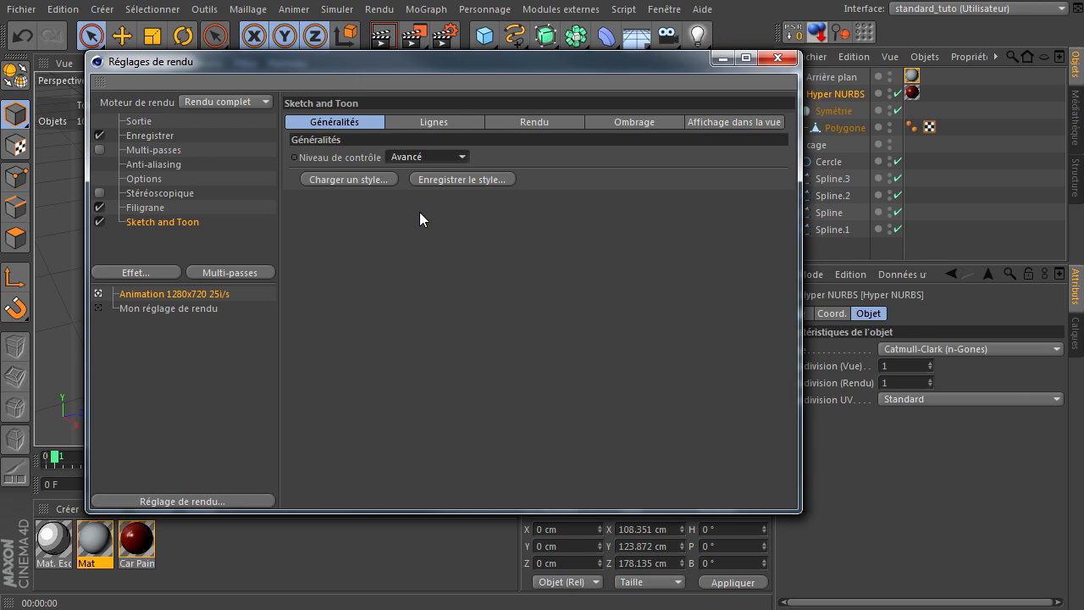
Step: Set the line anti-aliasing of the Sketch and Toon render to Au mieux
click(432, 124)
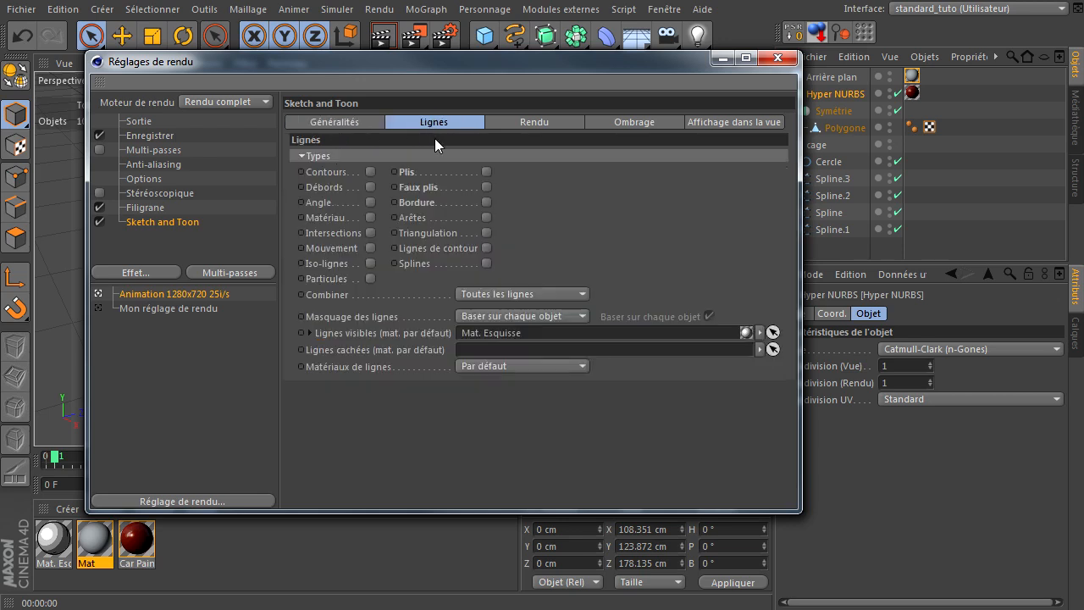
click(535, 123)
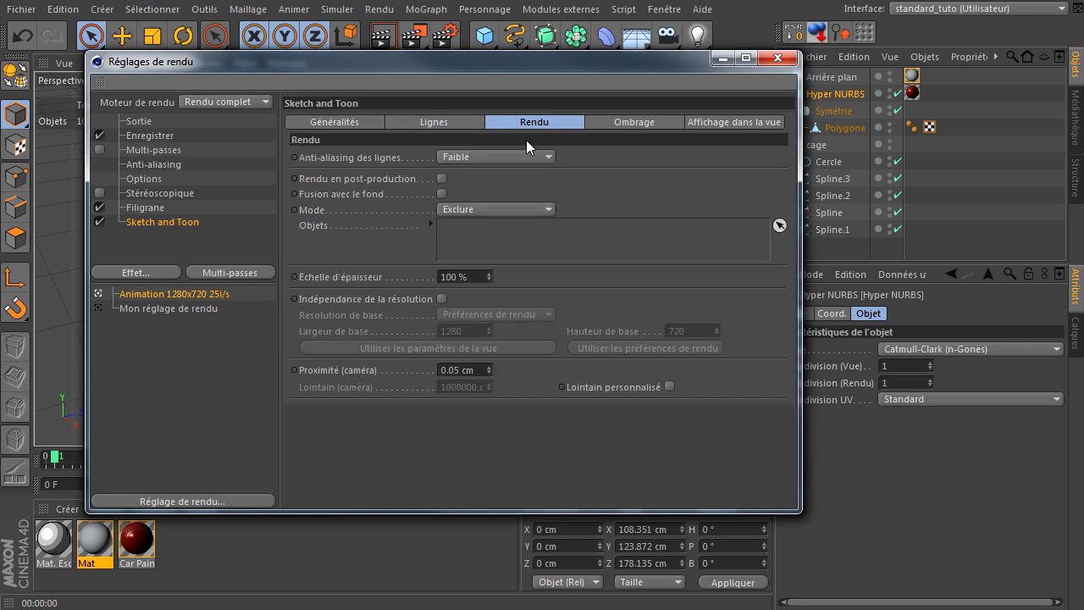
click(483, 155)
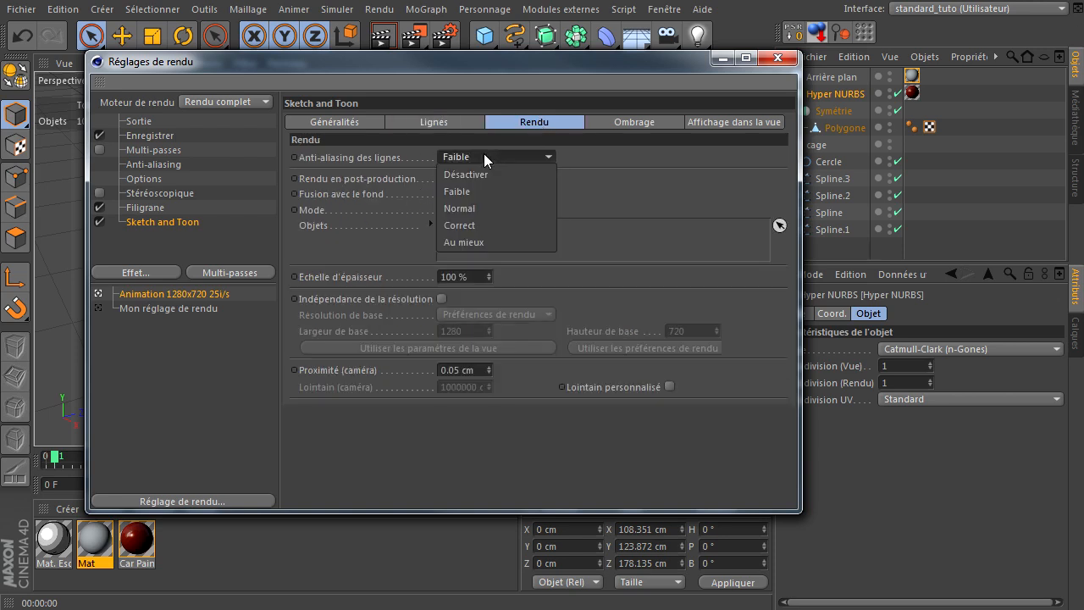
click(473, 224)
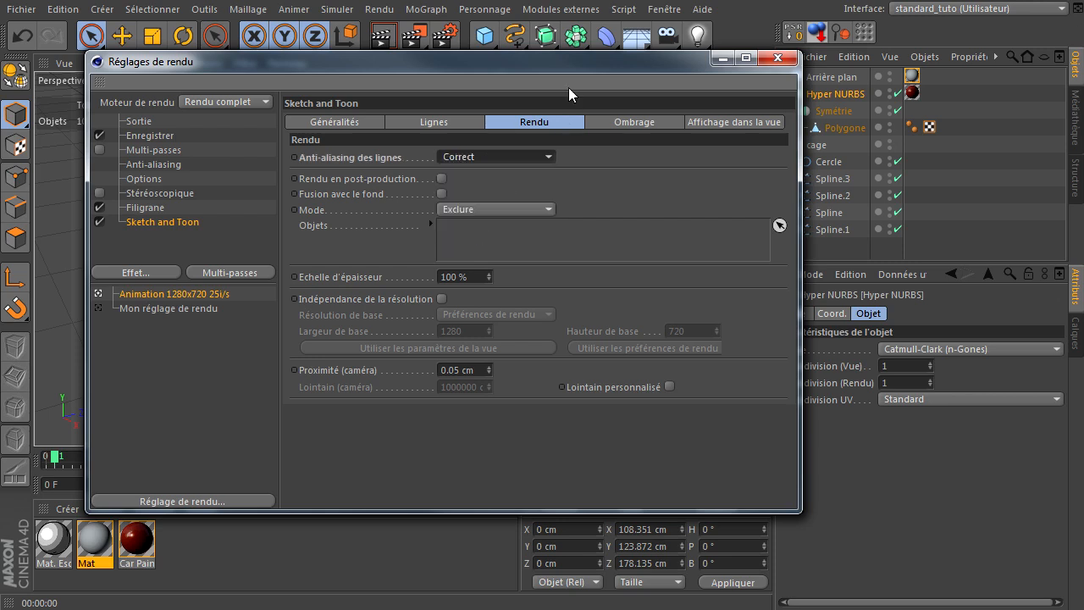
drag(571, 72, 587, 123)
click(530, 207)
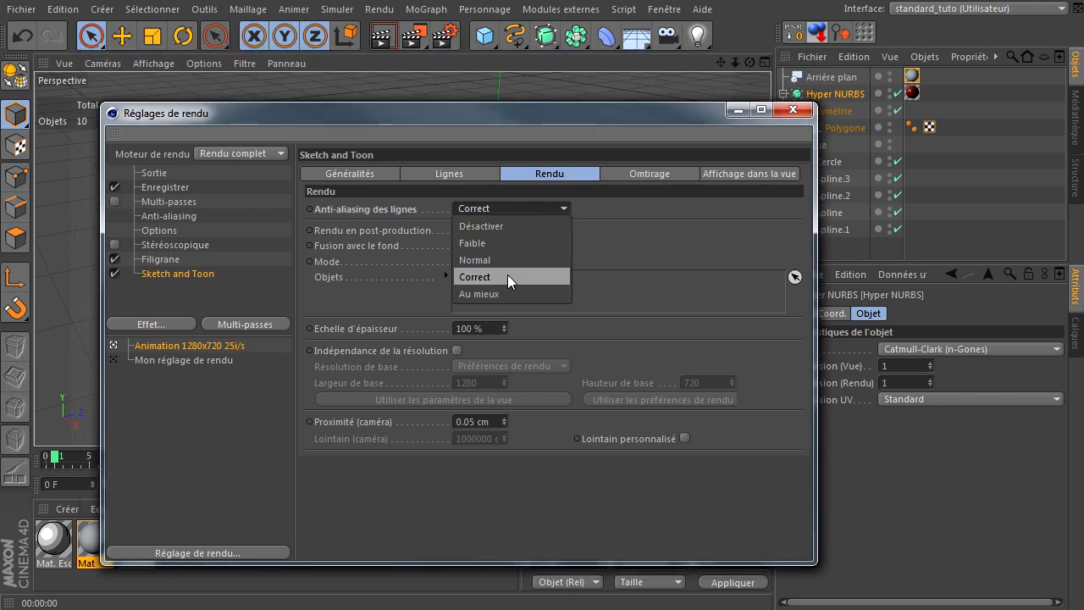
click(501, 293)
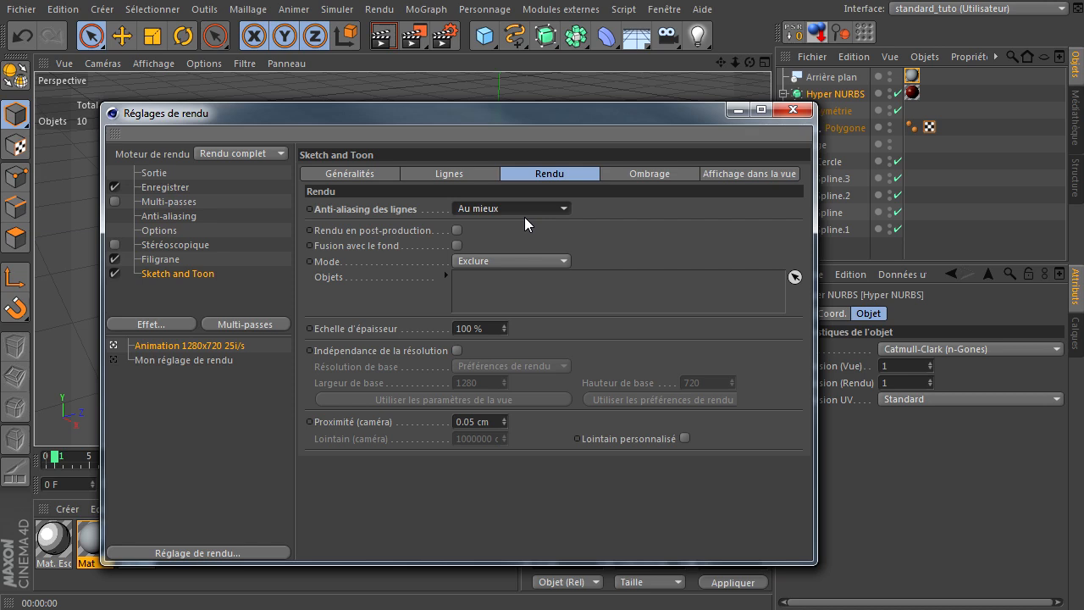
Step: Set both the background (Fond) and object (Objets) shading of the Sketch and Toon effect to Désactiver
drag(576, 112, 527, 81)
click(557, 132)
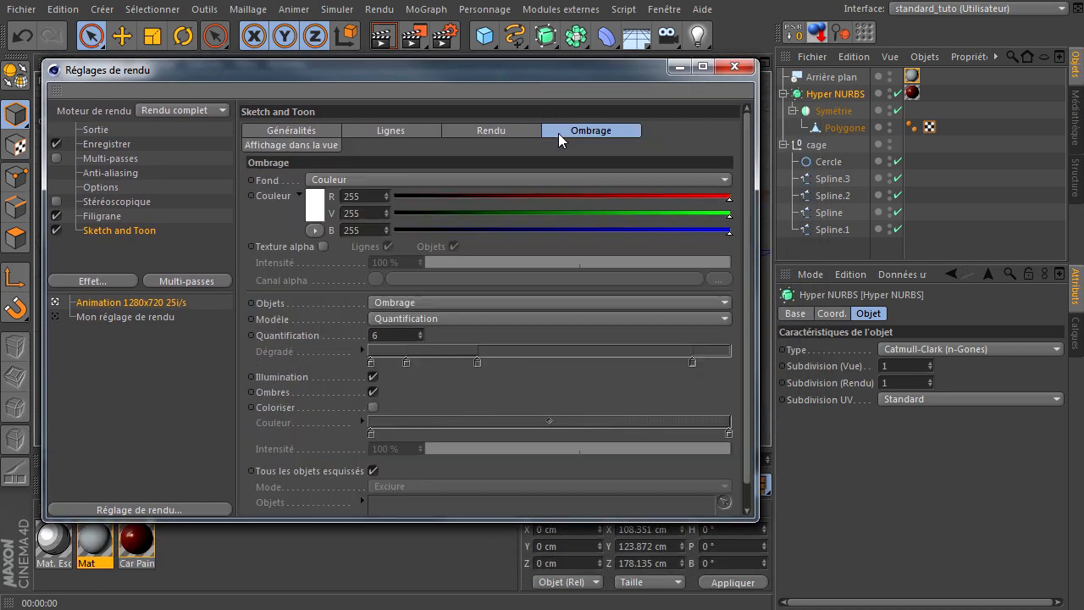
click(339, 183)
click(345, 198)
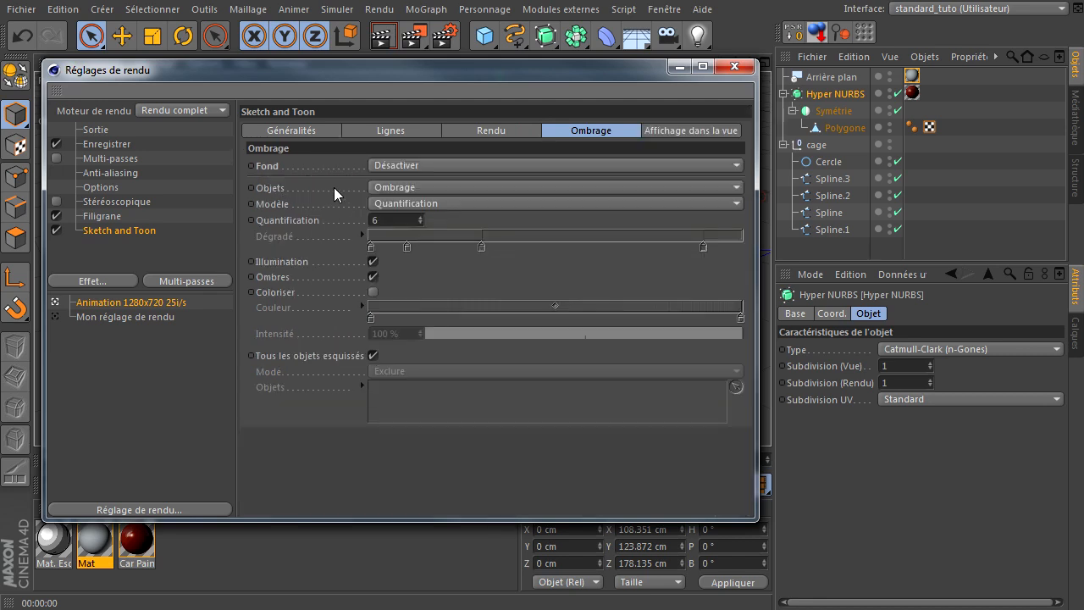
click(415, 187)
click(414, 205)
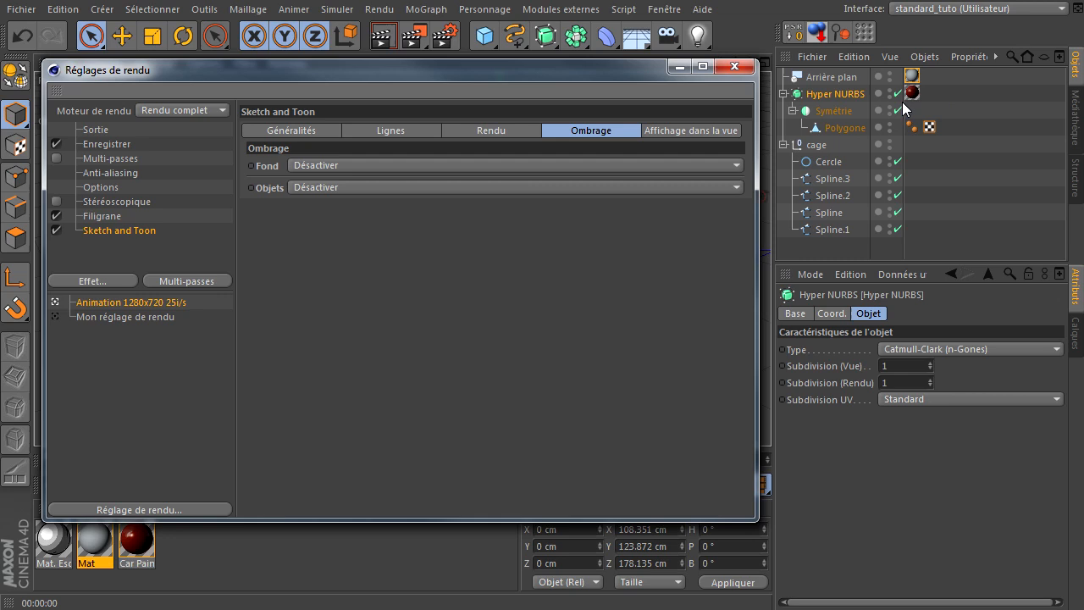
Step: Look over the viewport display options of Sketch and Toon, close the render settings and render the perspective view
click(666, 130)
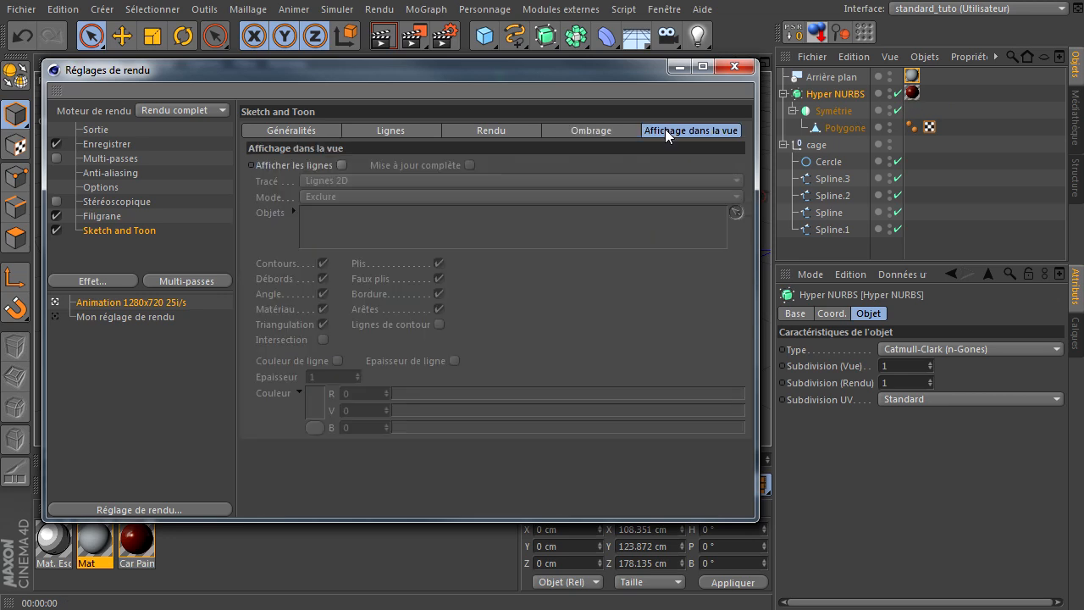
click(287, 133)
click(731, 71)
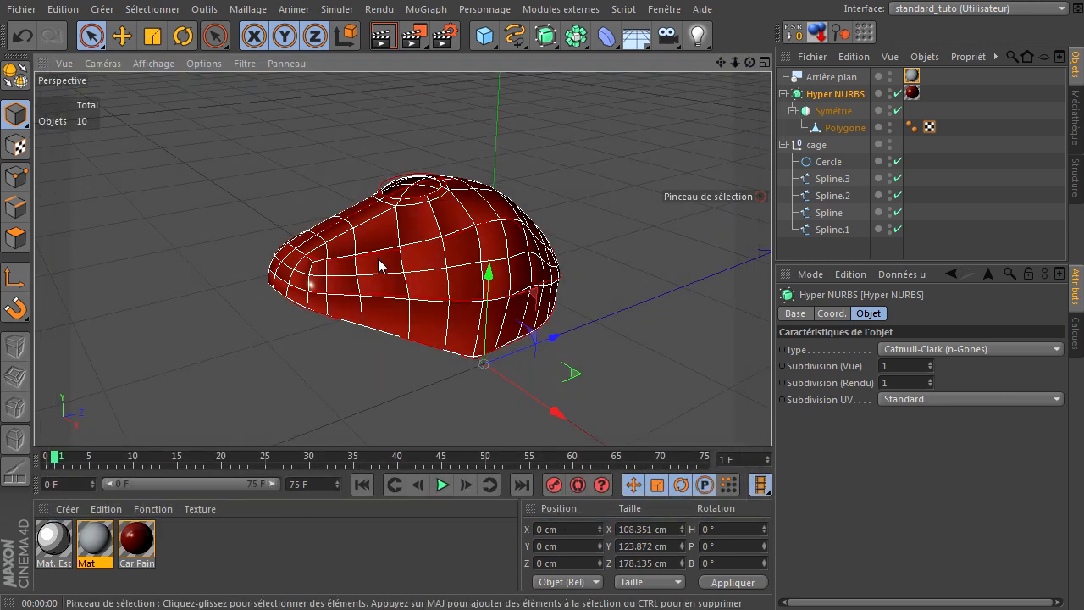
click(385, 38)
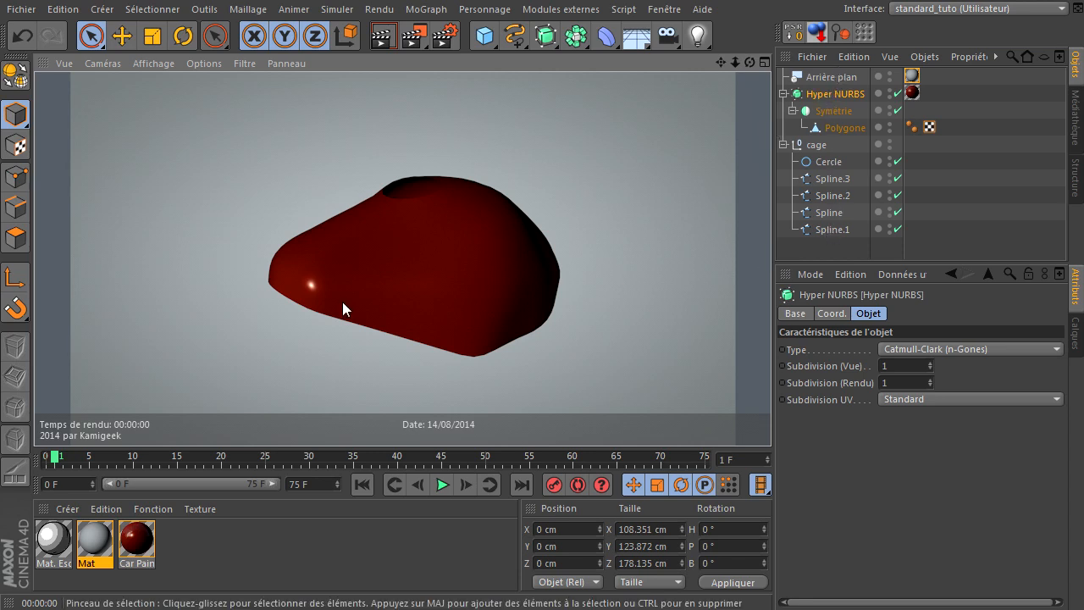
Step: Rename the Sketch and Toon material as arêtes and assign it to the Hyper NURBS object
click(46, 540)
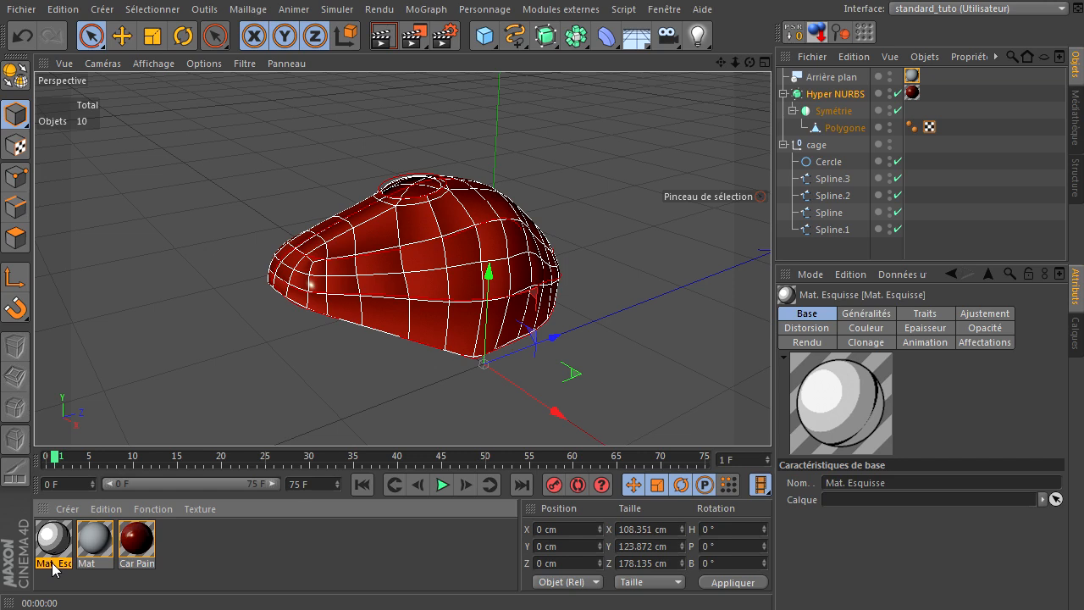
double_click(54, 563)
text(arêtes)
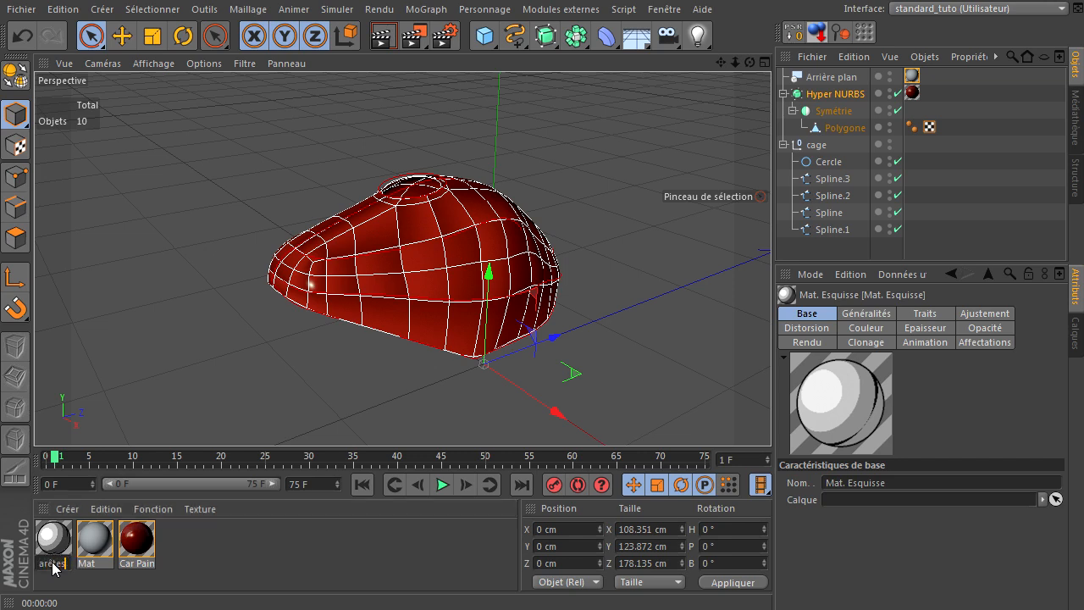
key(Return)
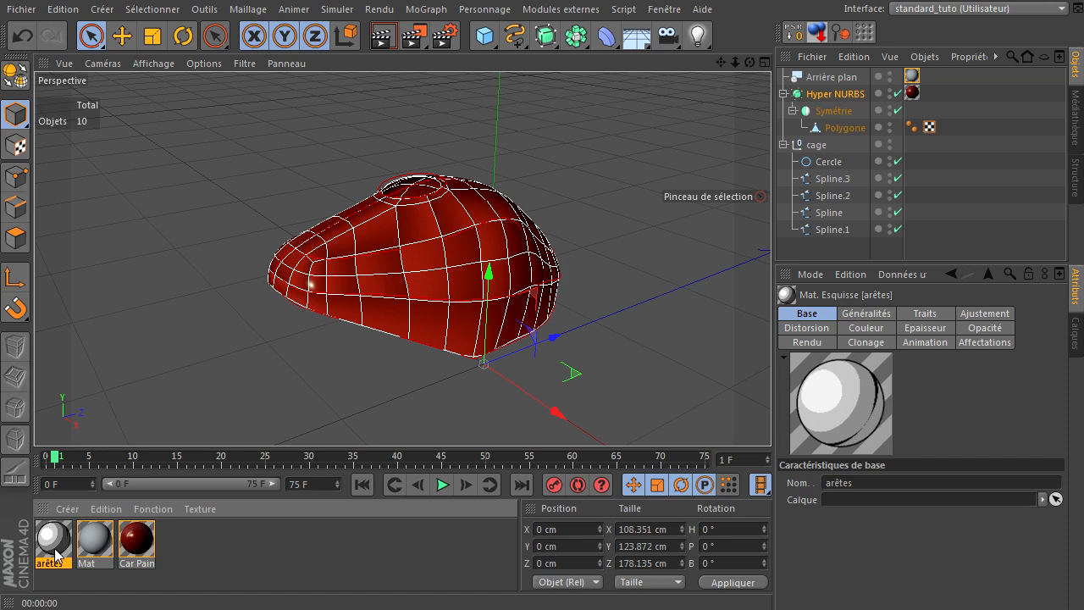
drag(786, 123, 830, 93)
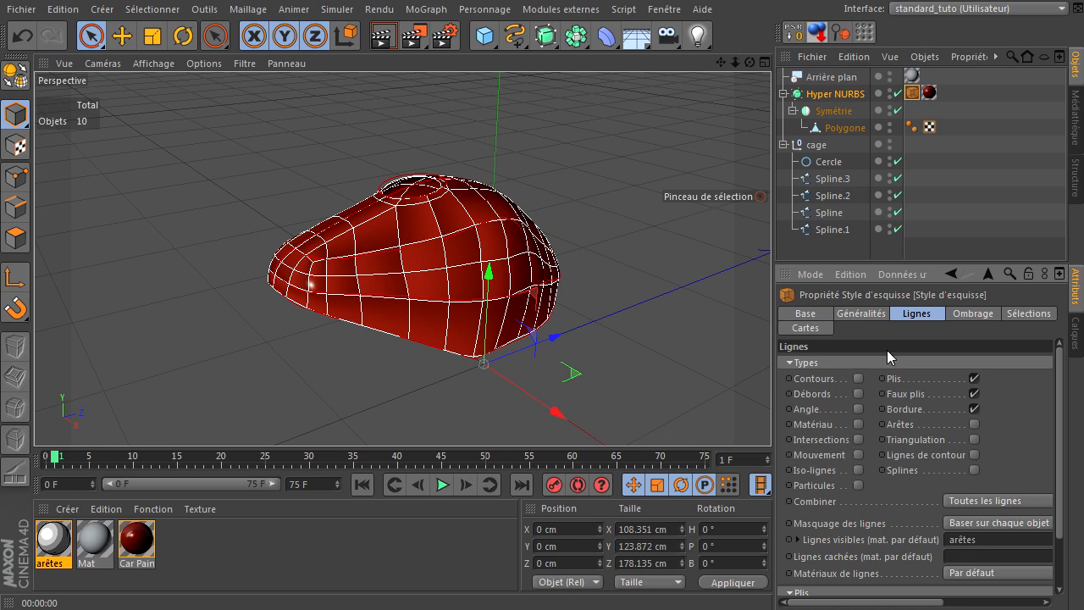
Step: In the Hyper NURBS sketch style tag, disable the Plis, Faux plis and Bordure line types and enable Arêtes
click(447, 37)
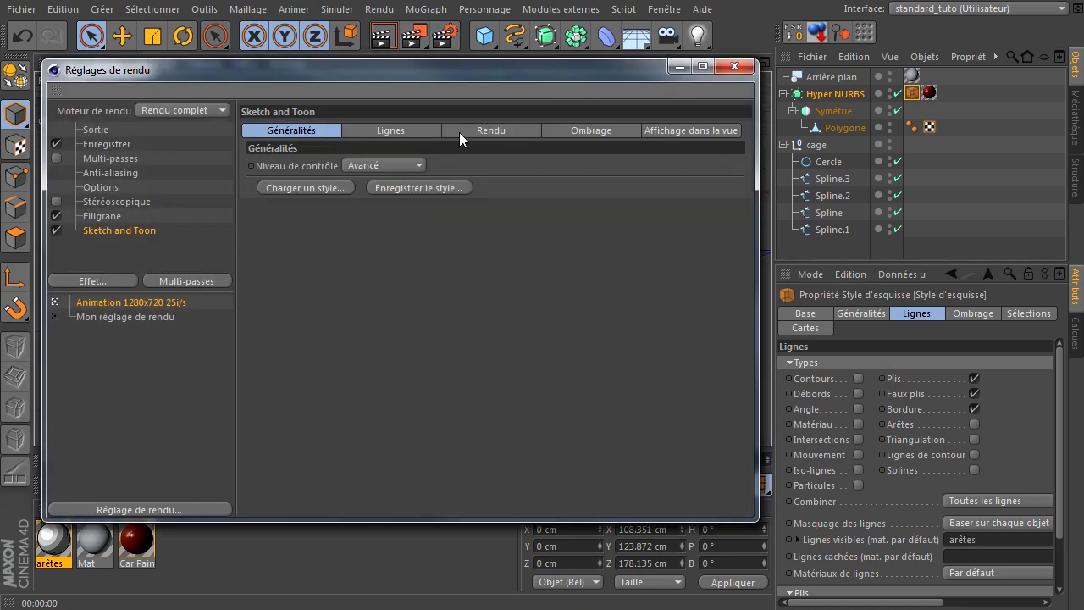
click(421, 134)
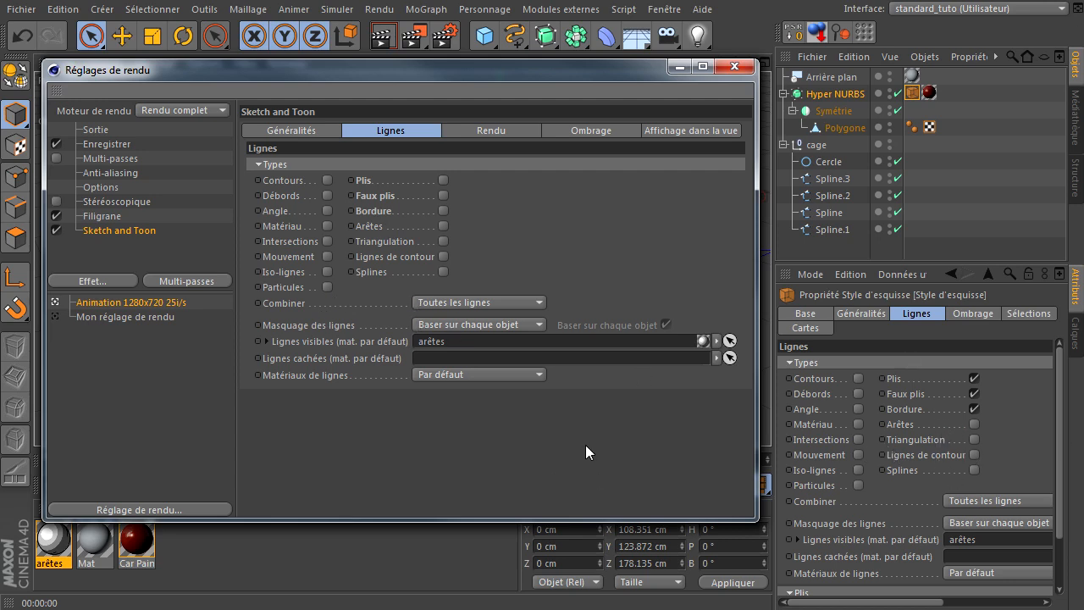
click(734, 66)
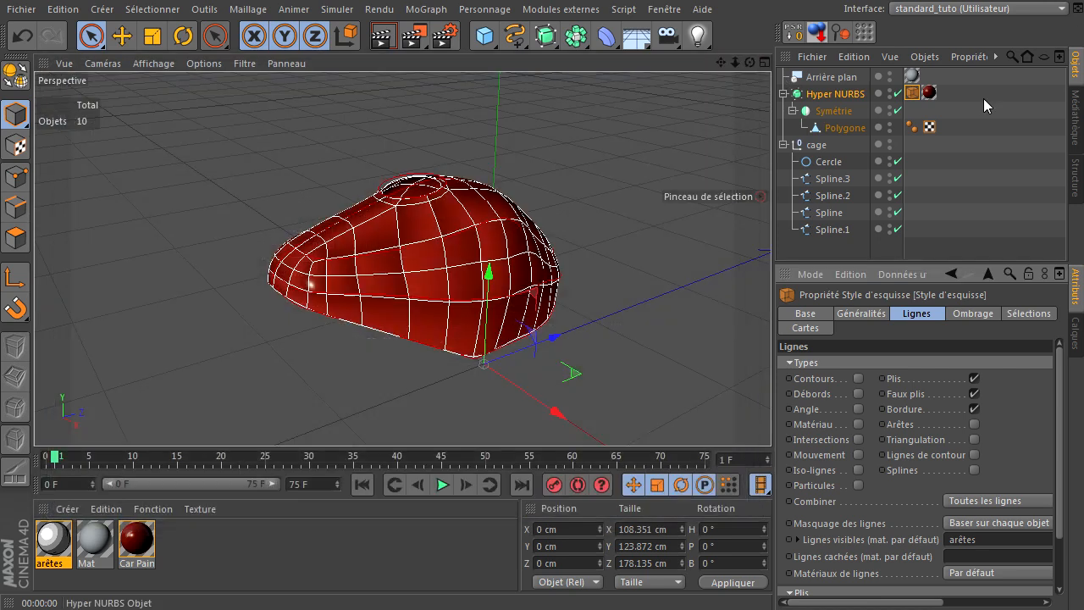
click(973, 378)
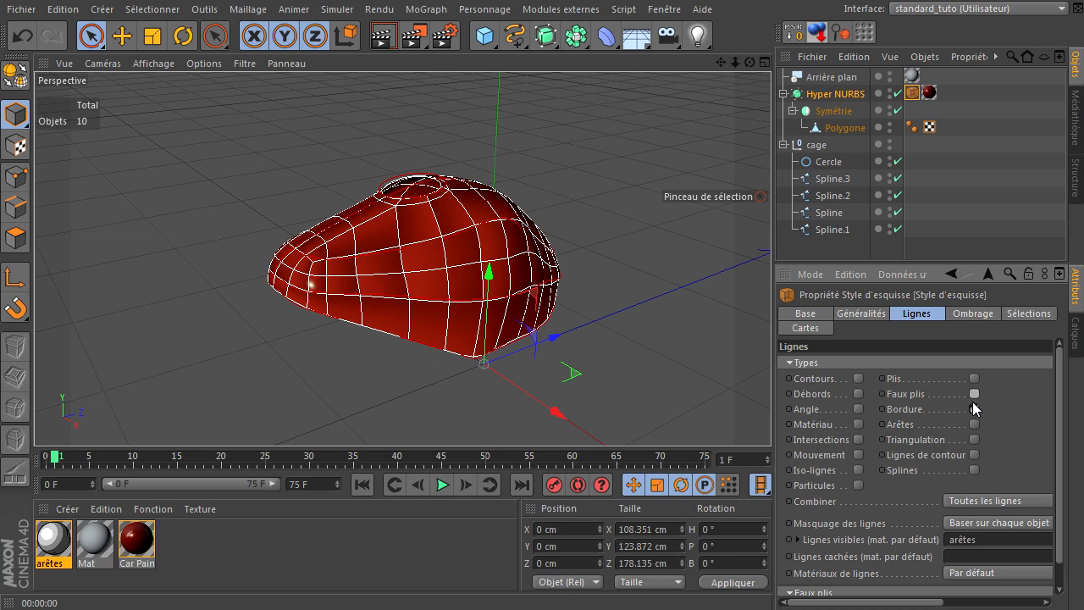
click(974, 393)
click(973, 409)
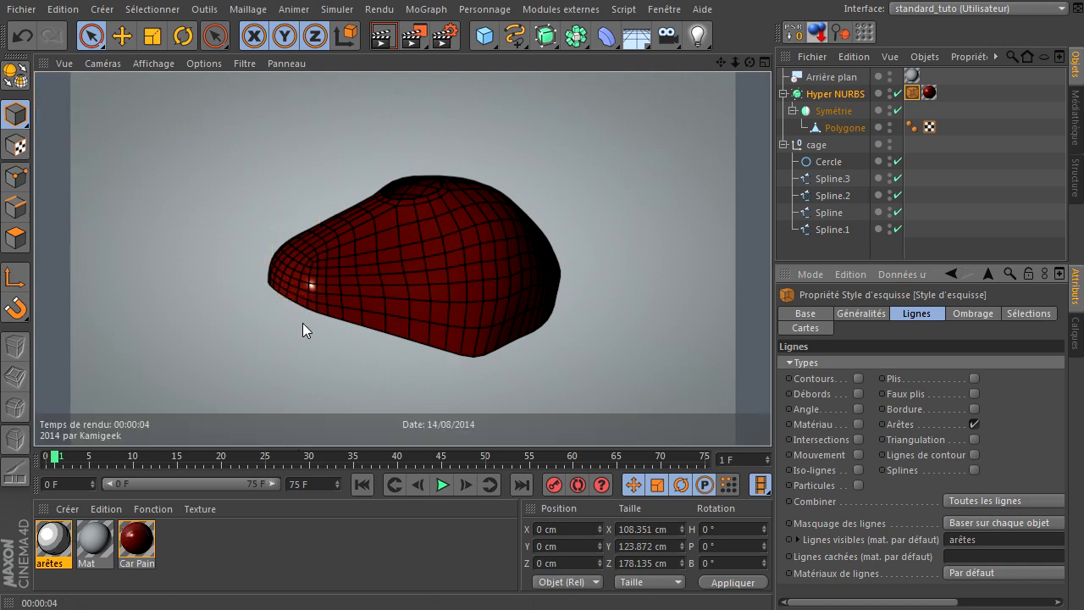
Step: Set the line thickness (Epaisseur) of the arêtes material to 0.6
double_click(50, 543)
drag(493, 96, 655, 50)
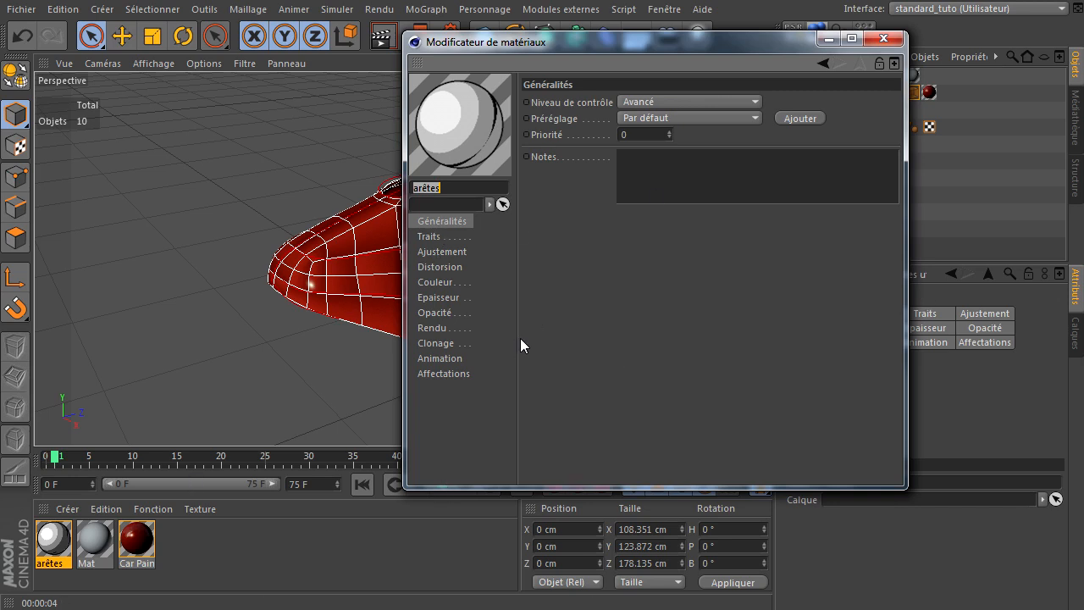
click(452, 296)
double_click(602, 102)
text(0.6)
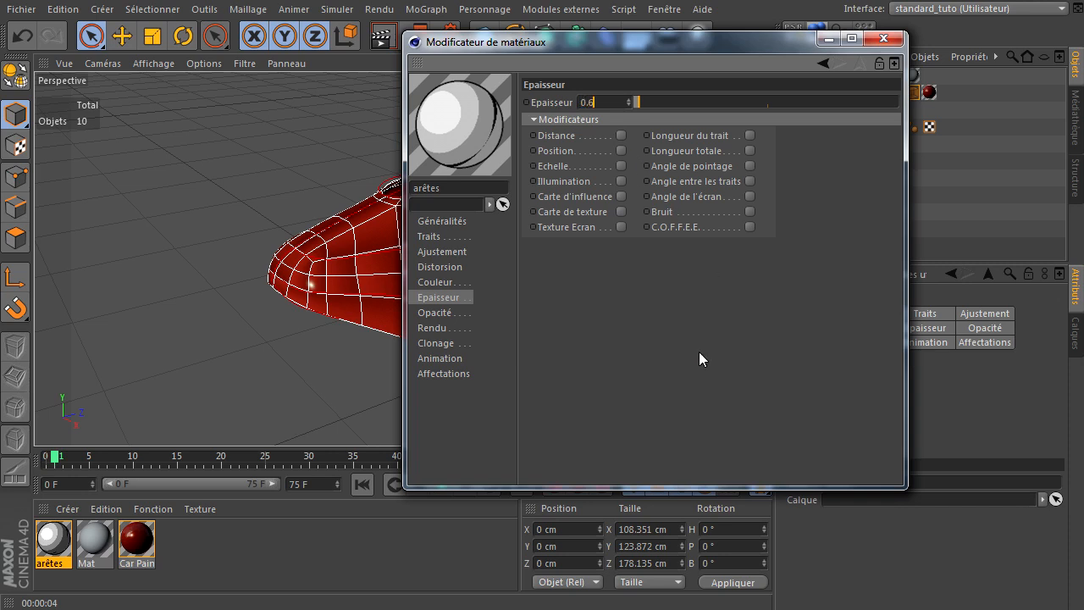
key(Return)
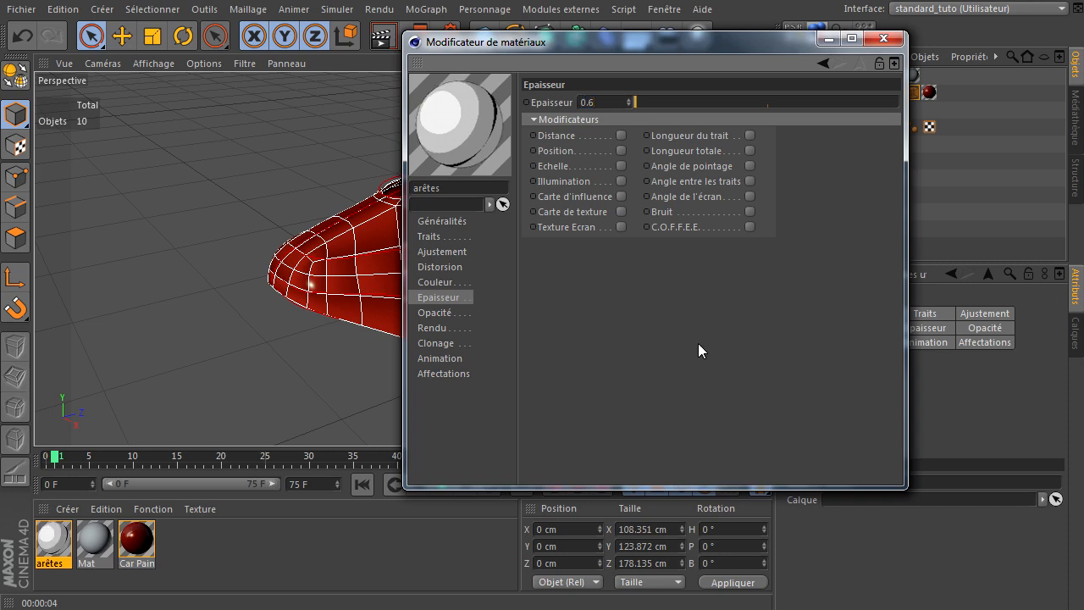
Step: Show the colour settings of the arêtes material, render the view to check the lines, and close the material editor
click(447, 282)
drag(587, 49, 778, 235)
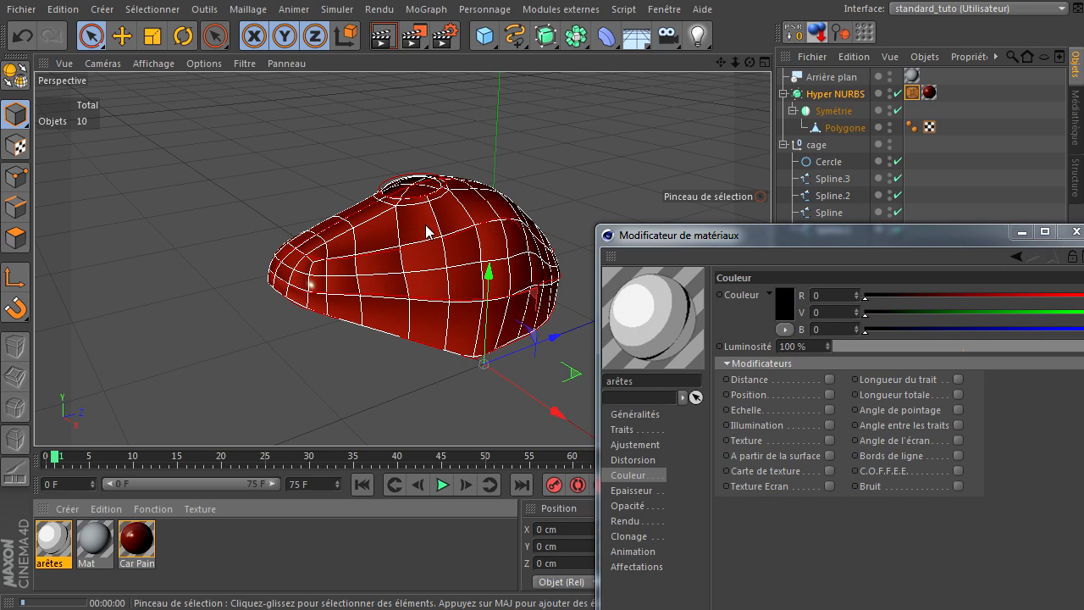
key(ctrl+r)
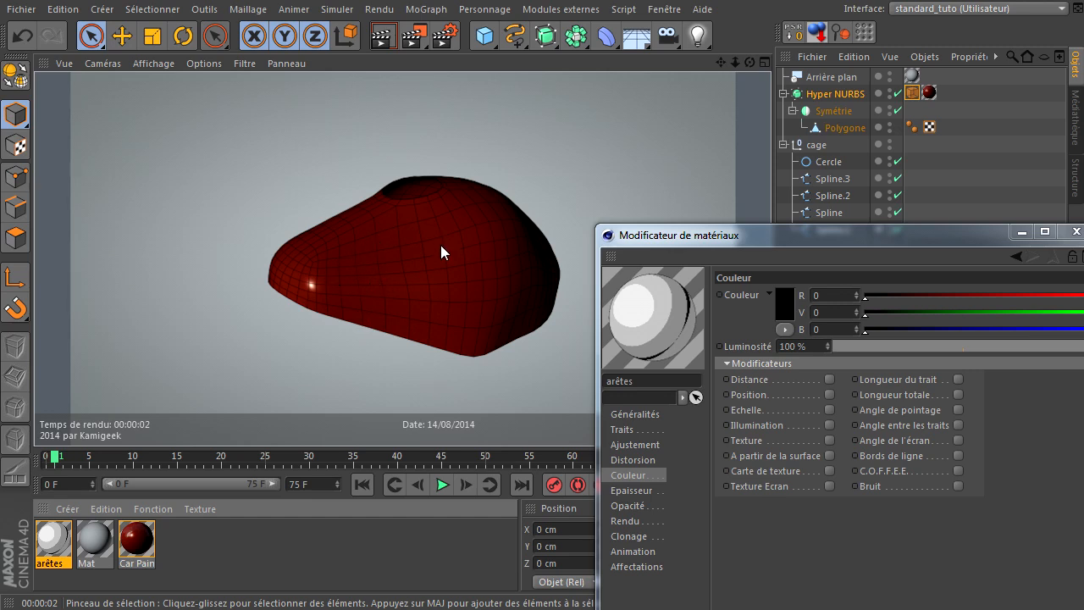
drag(779, 234, 656, 176)
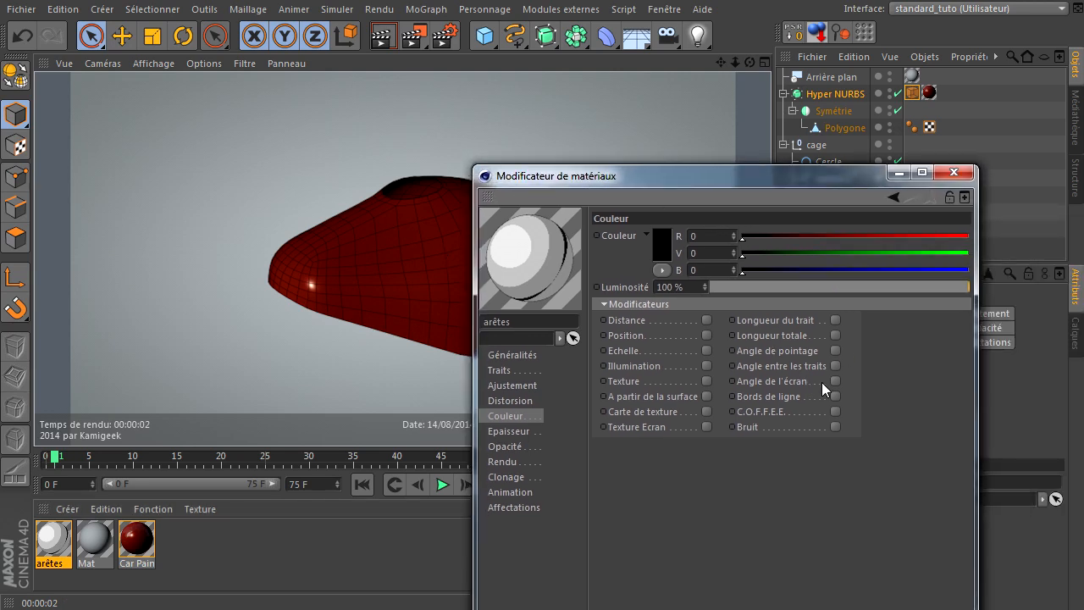
click(953, 172)
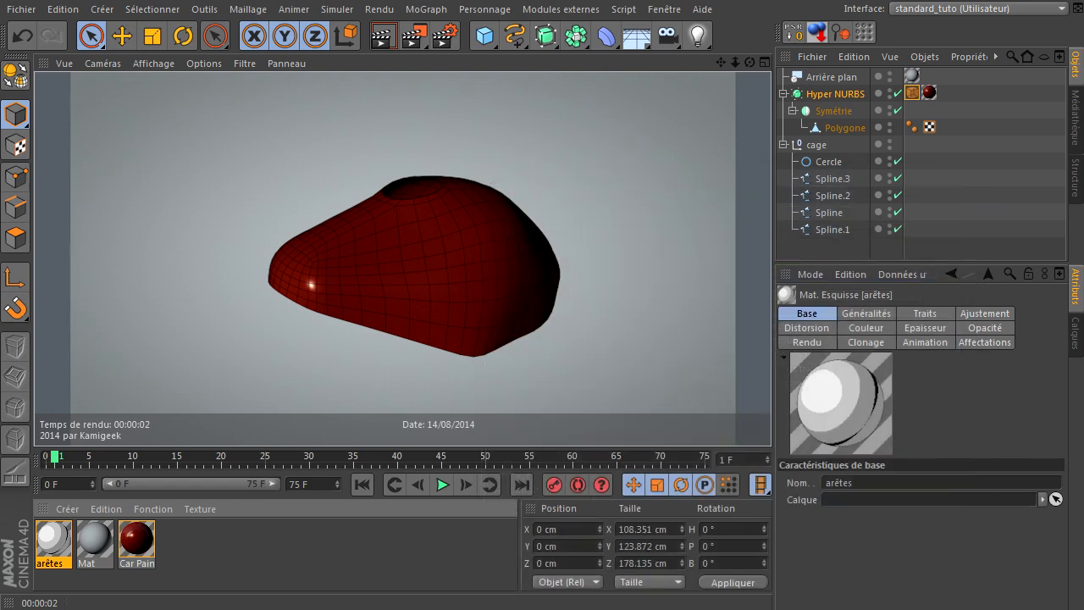
Step: Duplicate the arêtes material and name the copy iso lignes
click(54, 546)
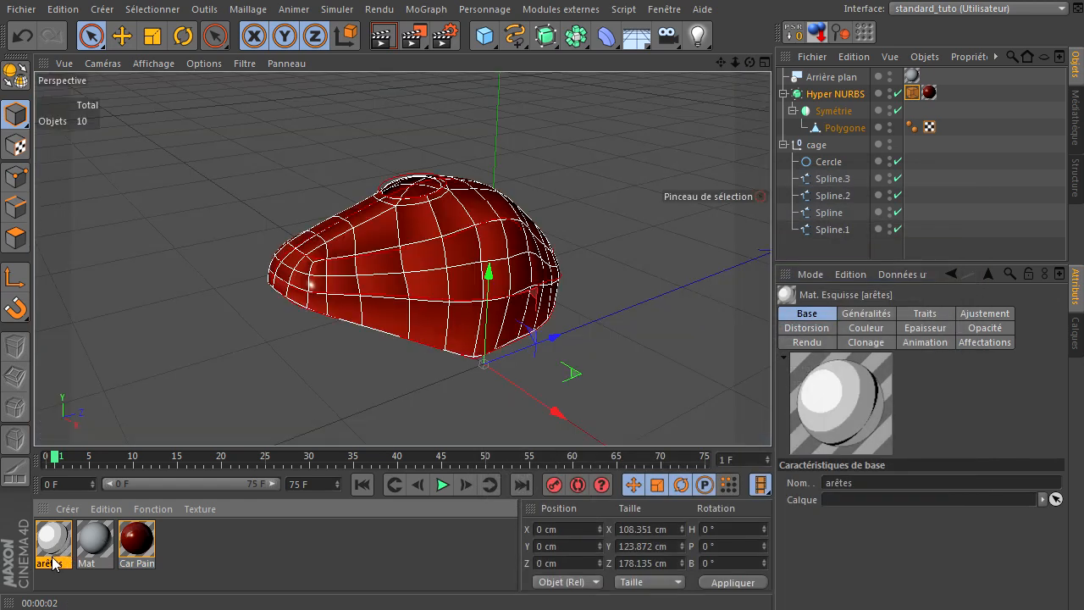
ctrl+drag(54, 546, 185, 541)
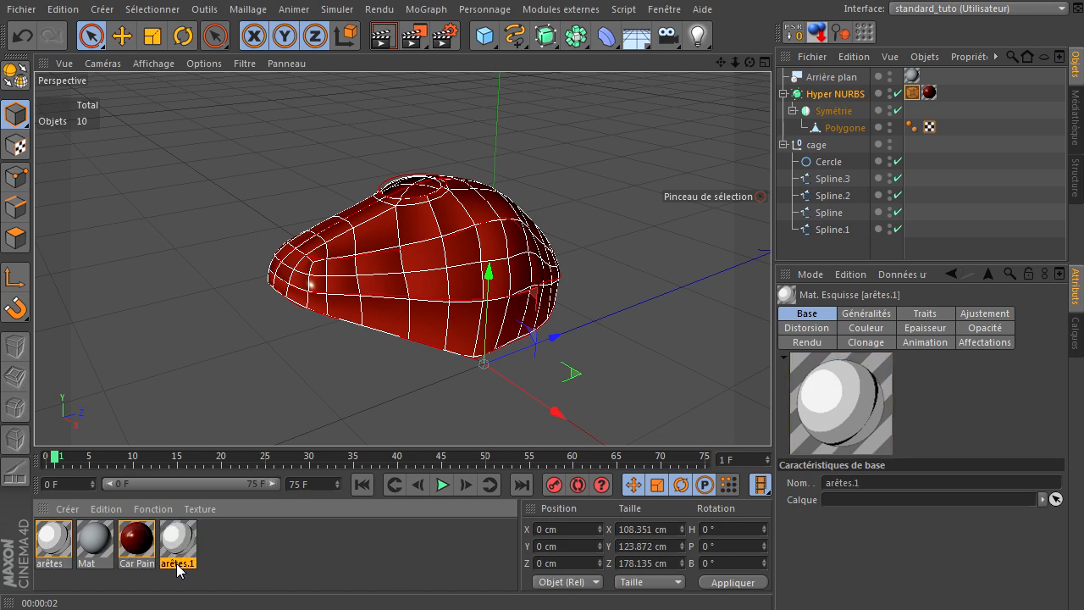
double_click(178, 563)
text(iso)
key(BackSpace)
key(BackSpace)
key(BackSpace)
text(lignes)
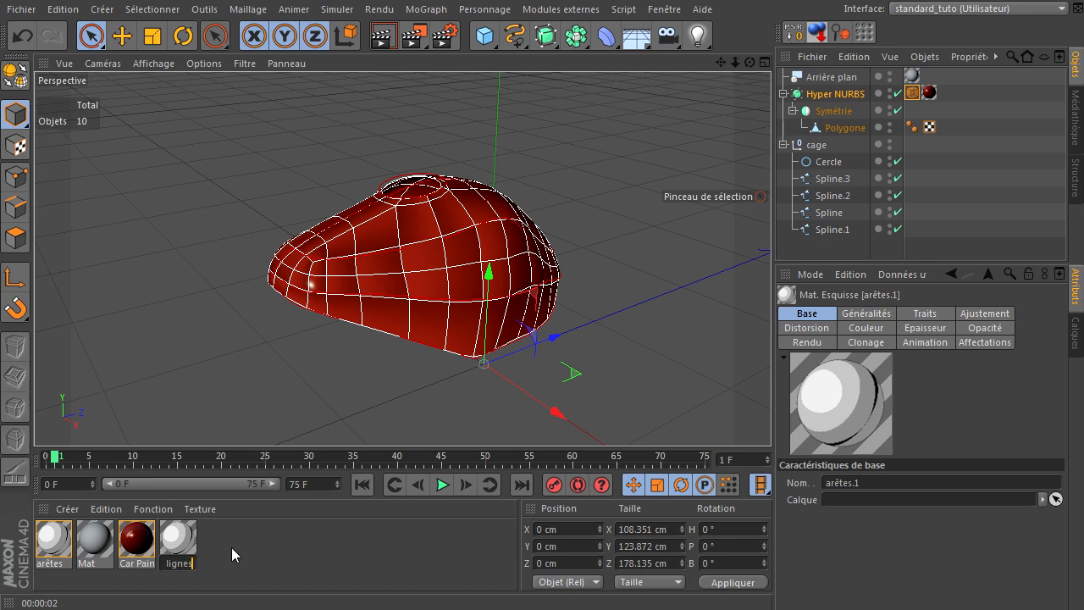
key(Return)
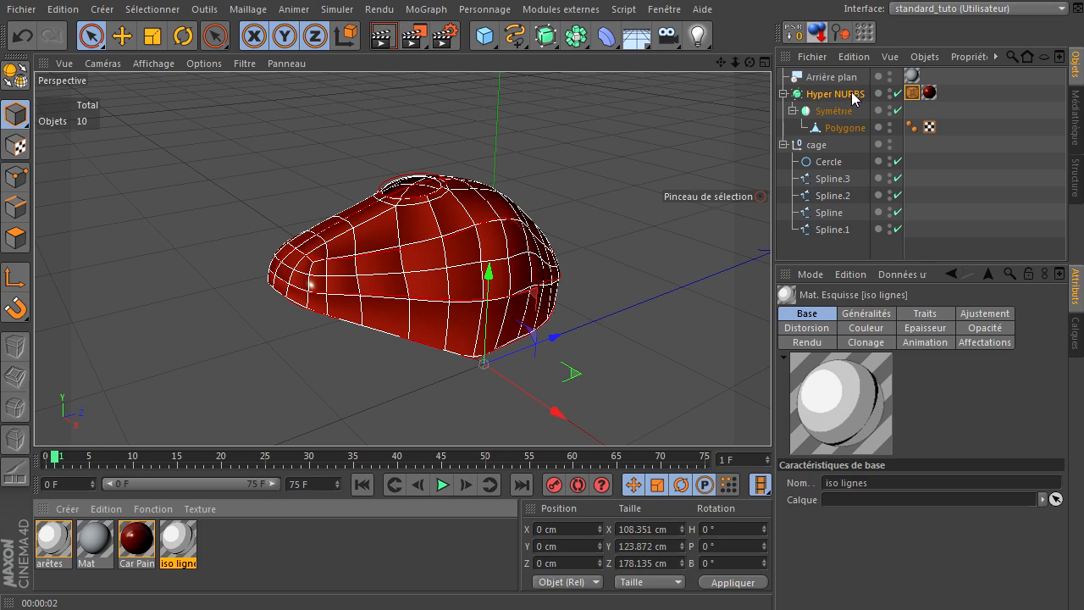
Step: Assign the iso lignes material to the Hyper NURBS object and compare the line settings of its two sketch style tags
drag(851, 91, 850, 92)
click(928, 93)
click(912, 93)
click(931, 93)
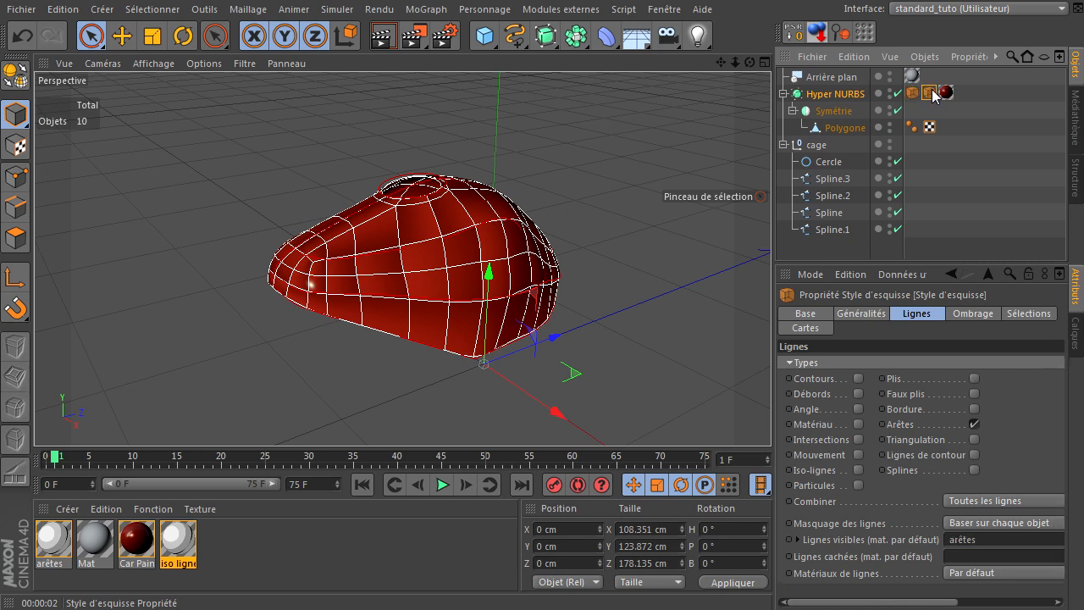
click(913, 93)
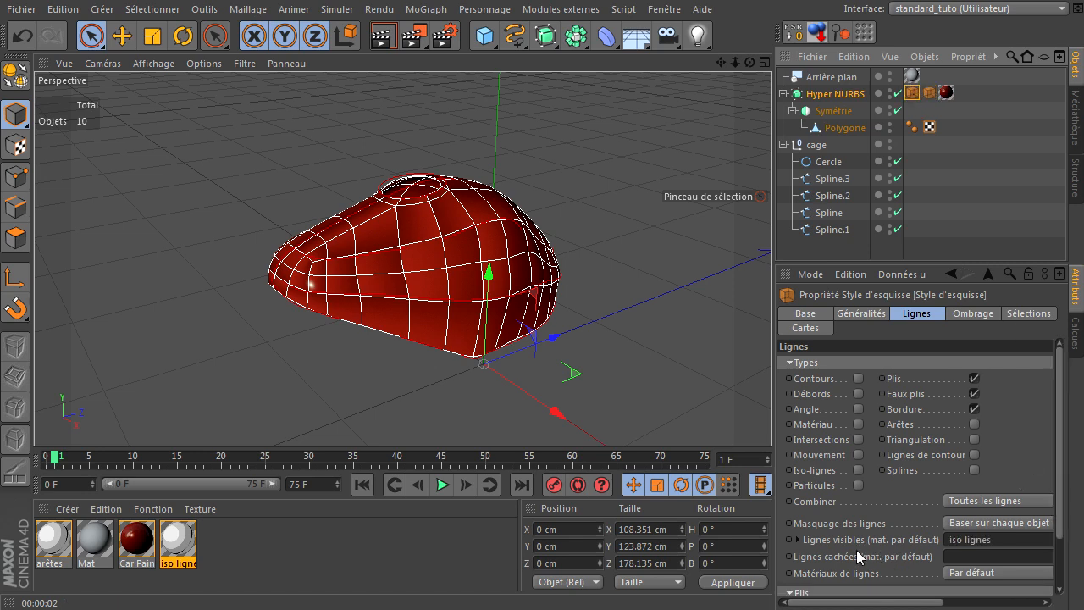
click(931, 93)
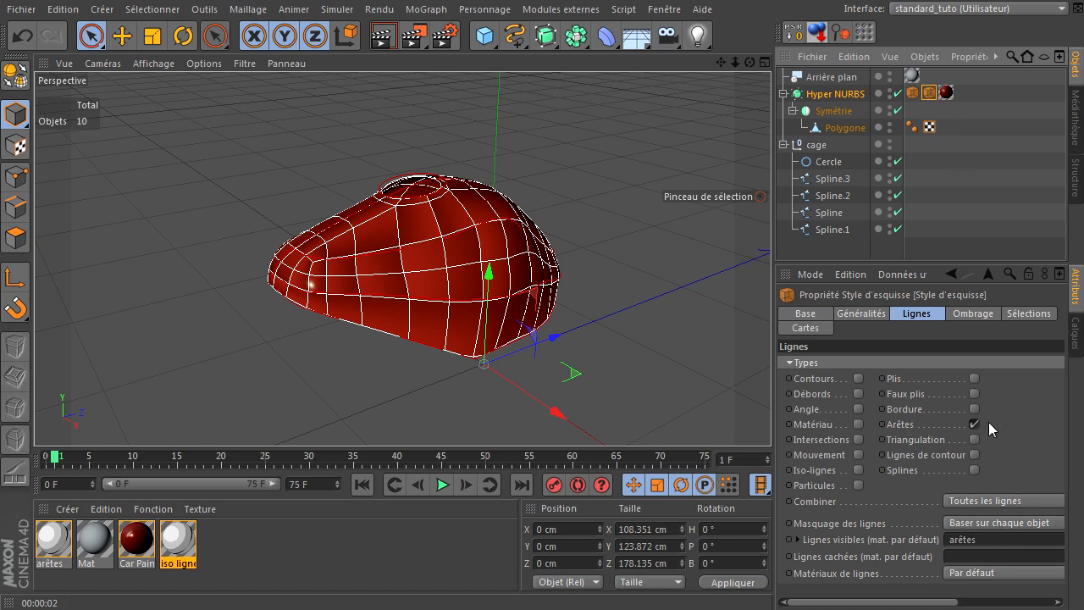
Step: In the sketch style tag using iso lignes, disable Plis, Faux plis and Bordure and enable the Iso-lignes type
click(912, 94)
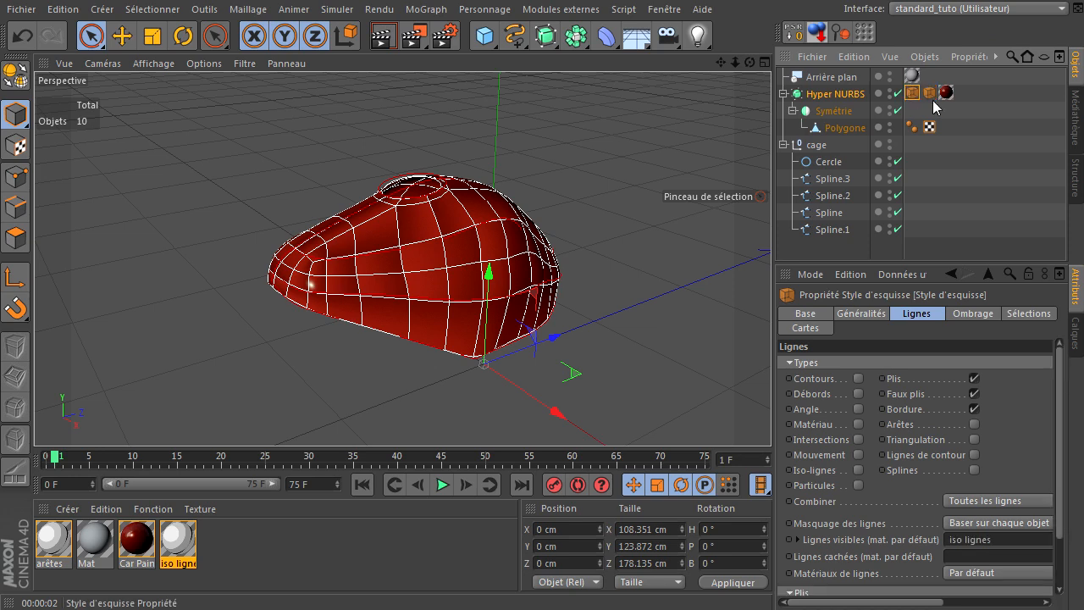
click(973, 394)
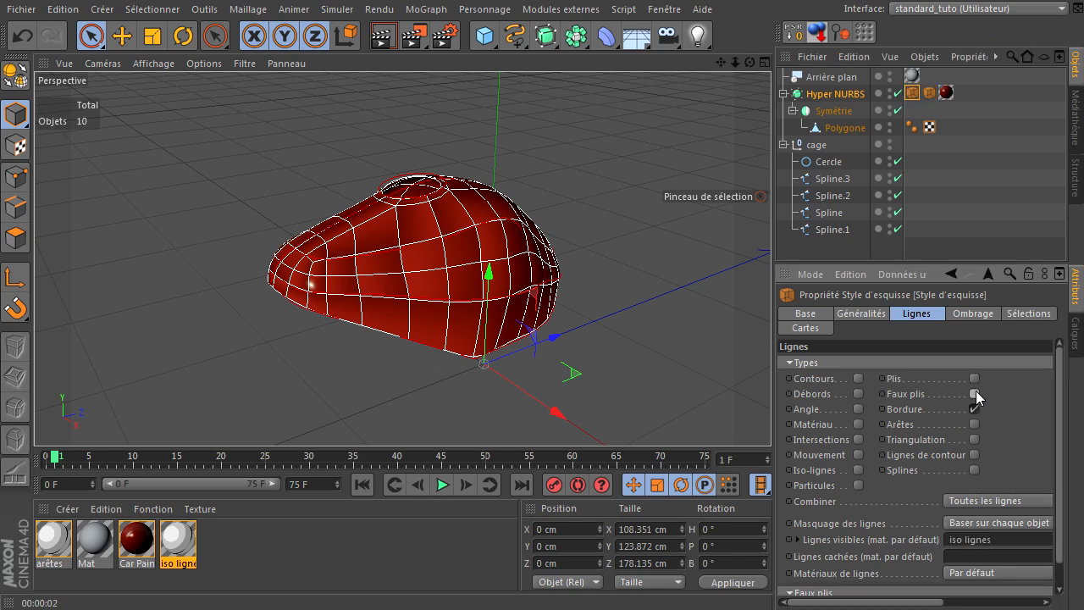
click(973, 409)
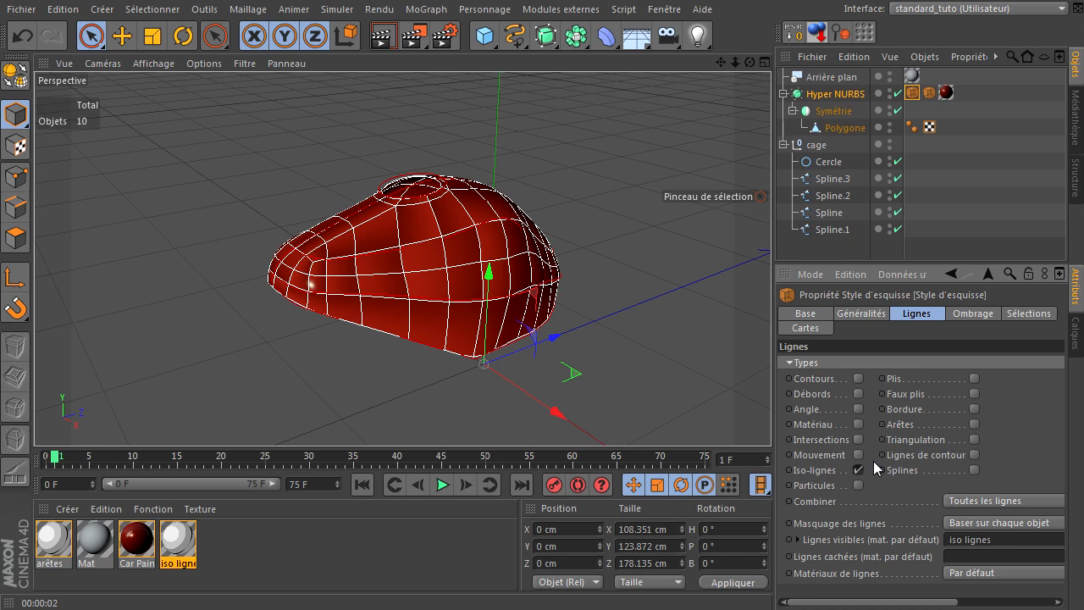
Step: Set the line colour of the iso lignes material to white (R, V and B 255) and close the material editor
click(179, 545)
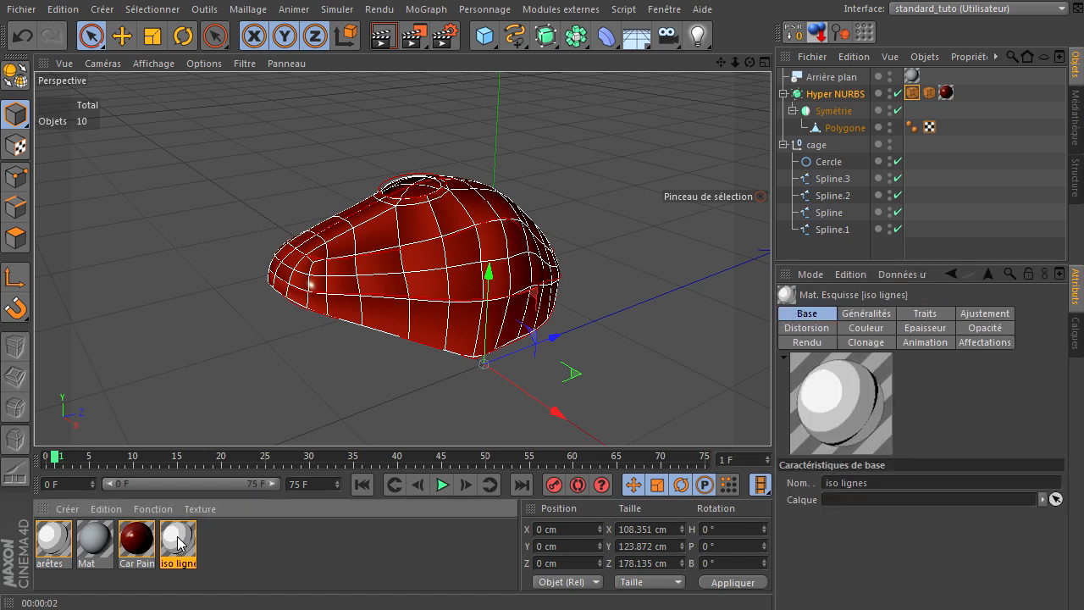
double_click(180, 545)
drag(425, 95, 246, 60)
click(270, 123)
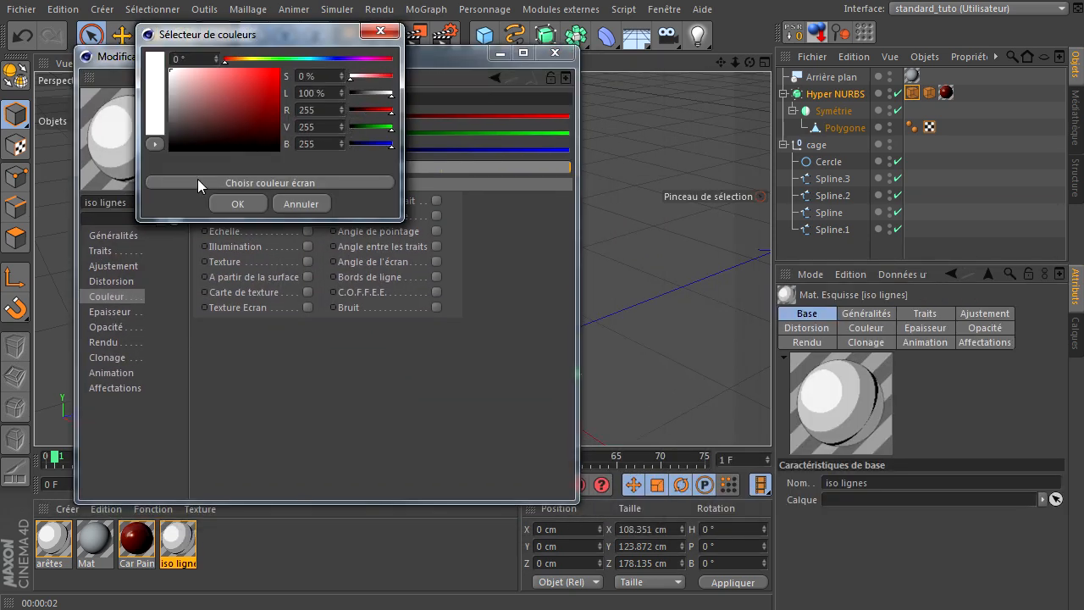
click(251, 205)
click(556, 54)
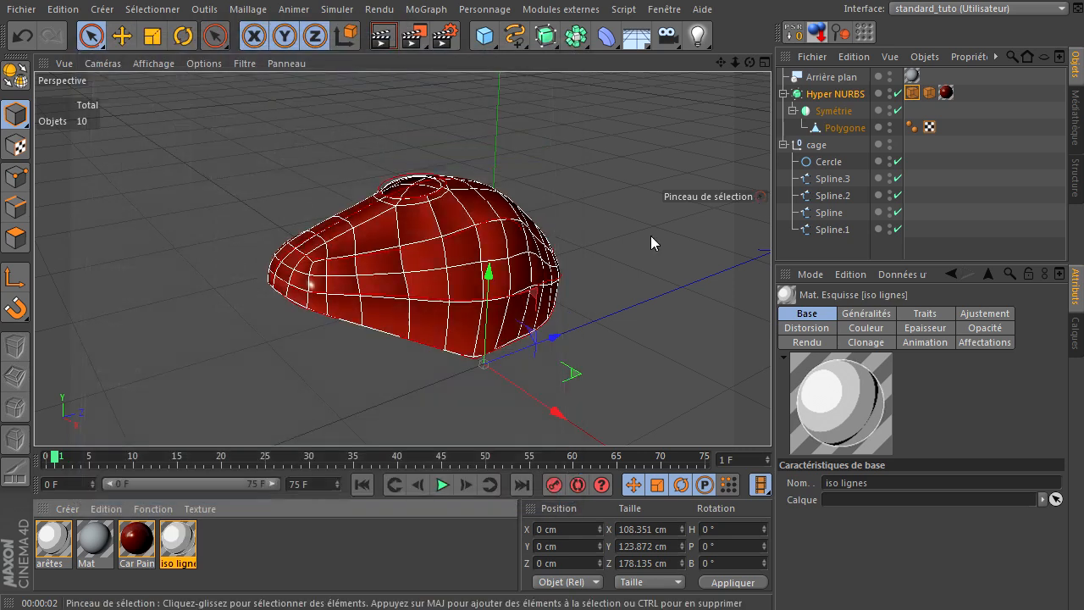
Step: Render the view to check the white iso-lines, inspect the iso lignes style tag, and render again with the cage object selected
click(381, 39)
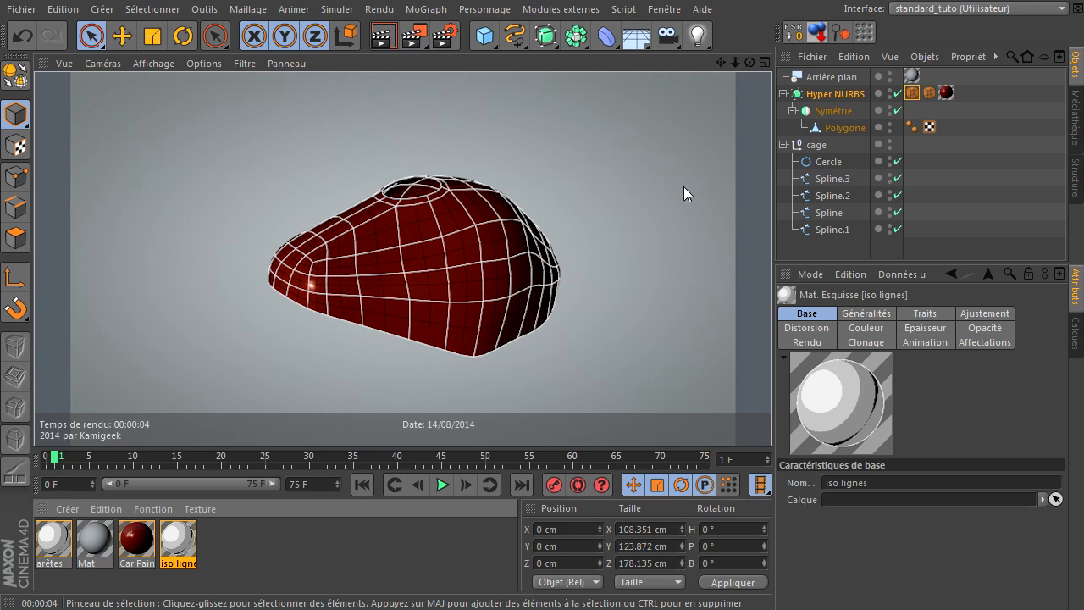
click(913, 94)
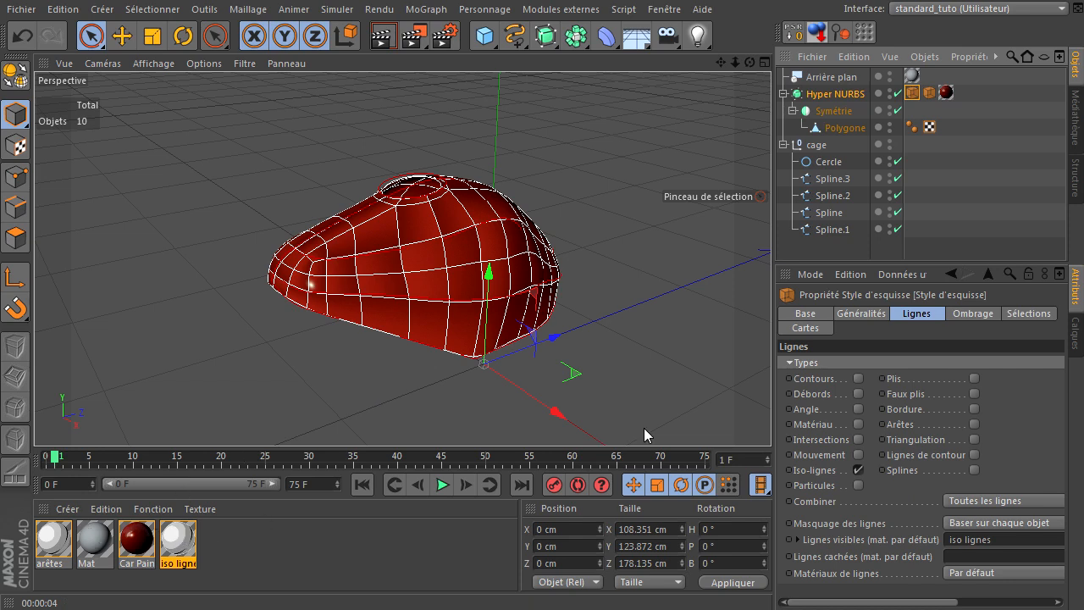
click(814, 148)
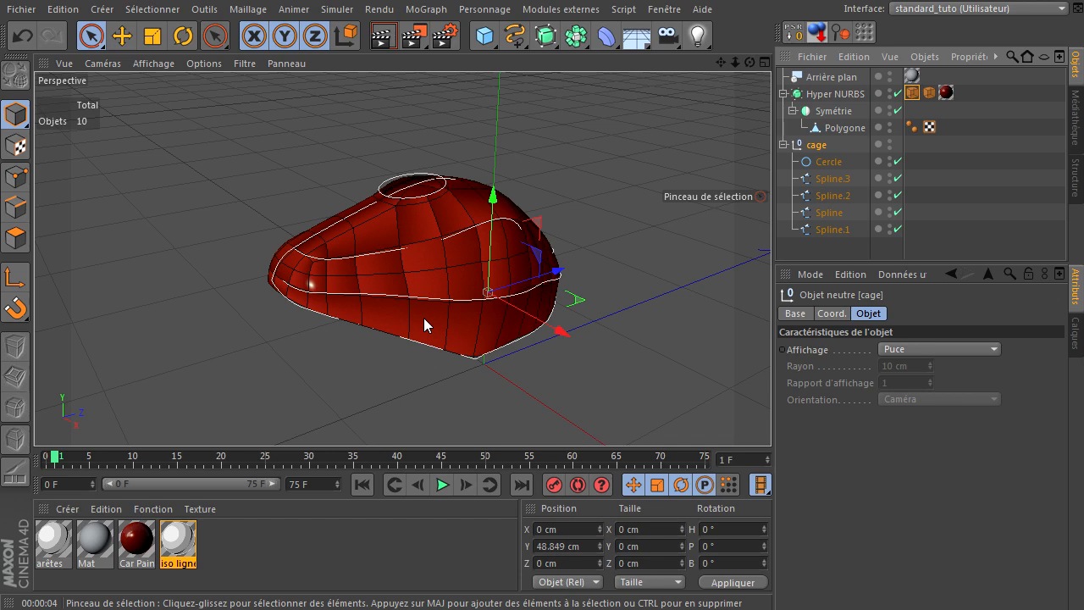
click(383, 36)
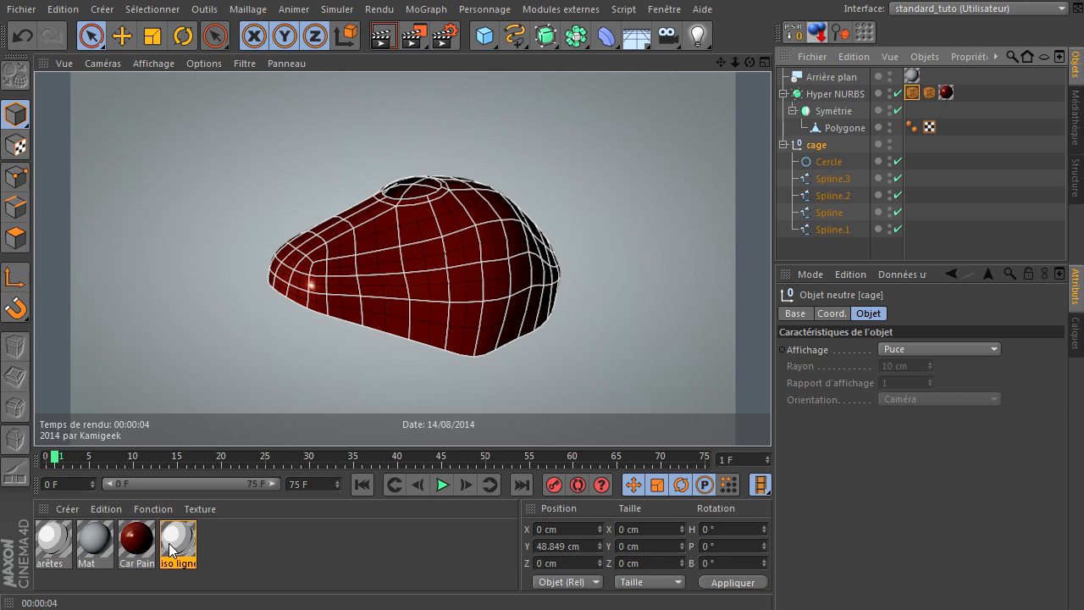
Step: Duplicate the iso lignes material and name the copy spline
ctrl+drag(172, 544, 267, 547)
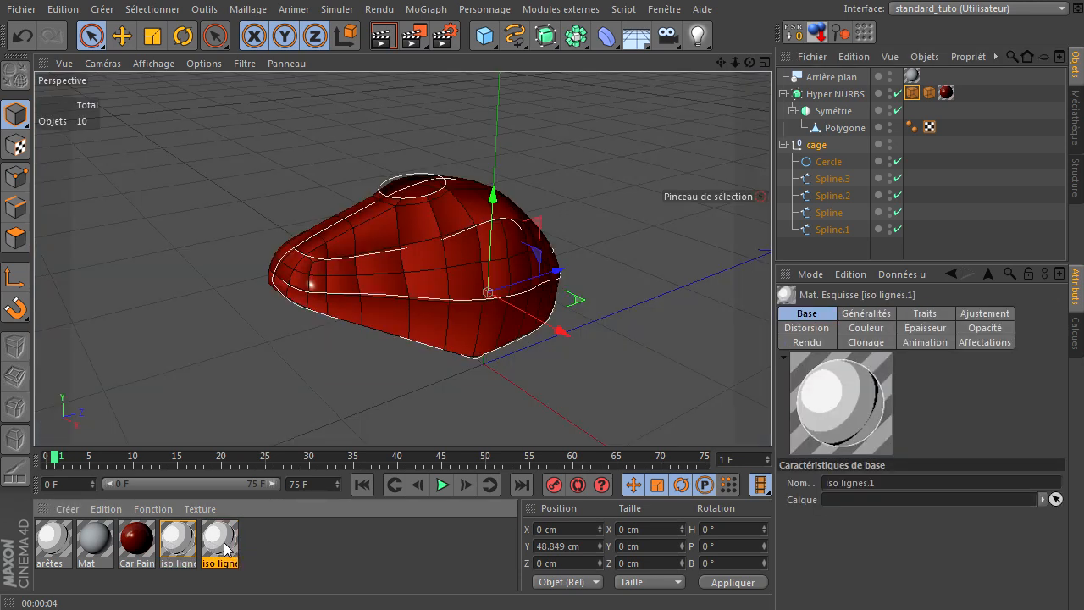
double_click(216, 563)
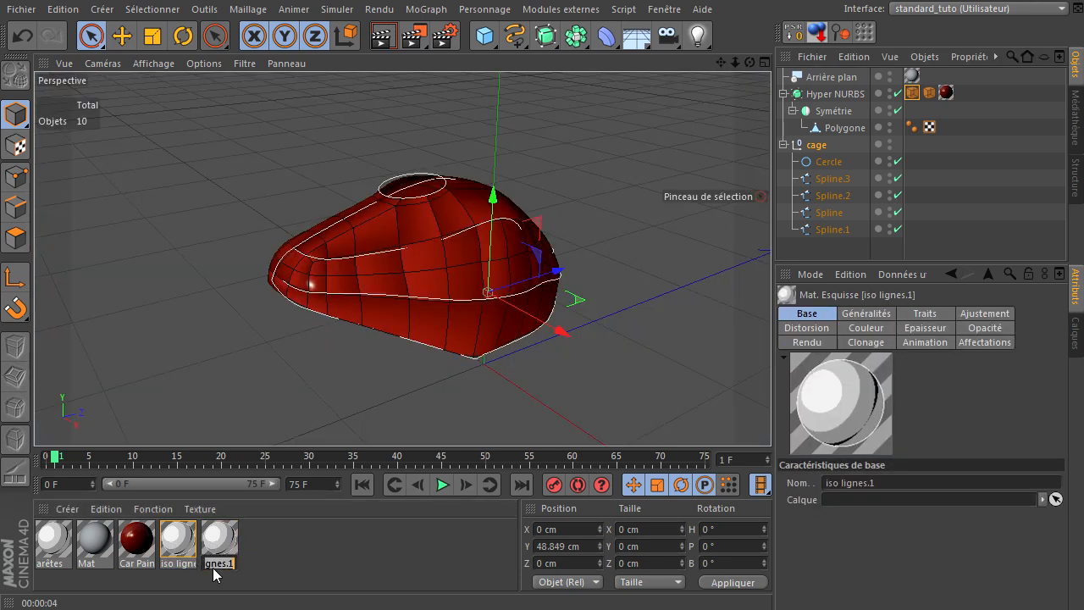
text(spine)
key(Left)
key(Left)
key(Left)
text(l)
key(Return)
Step: Set the line colour of the spline material to orange (R 255, V 153, B 0), check its thickness and close the material editor
double_click(220, 544)
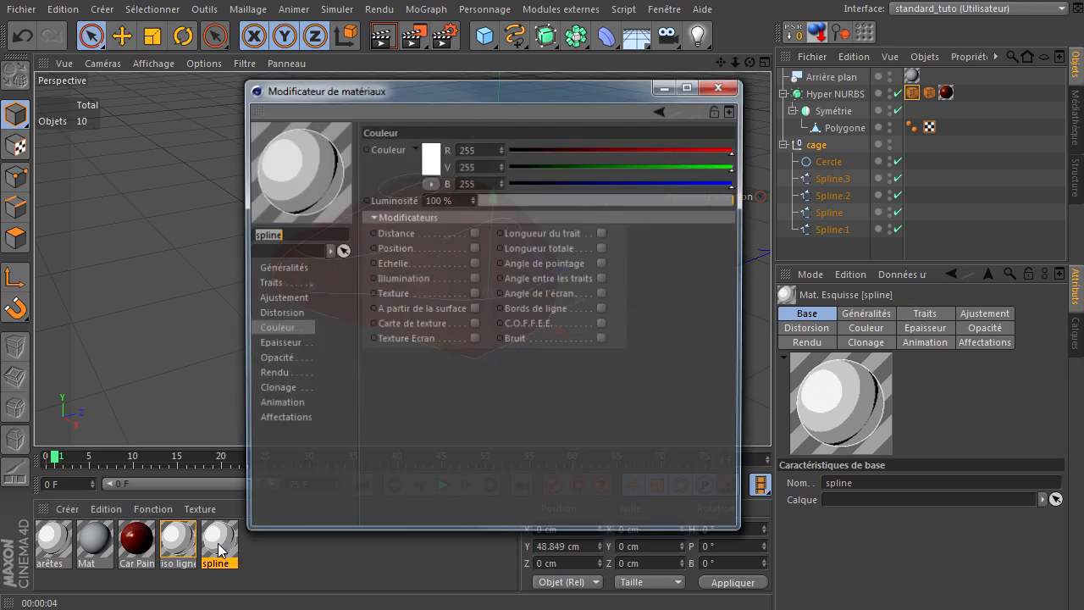
click(432, 158)
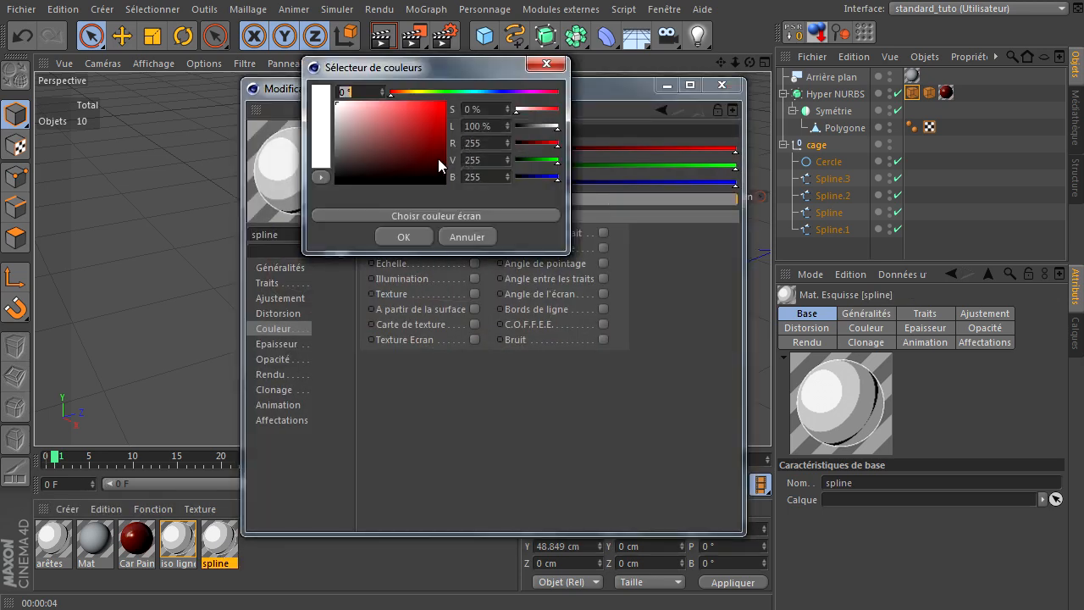
click(481, 91)
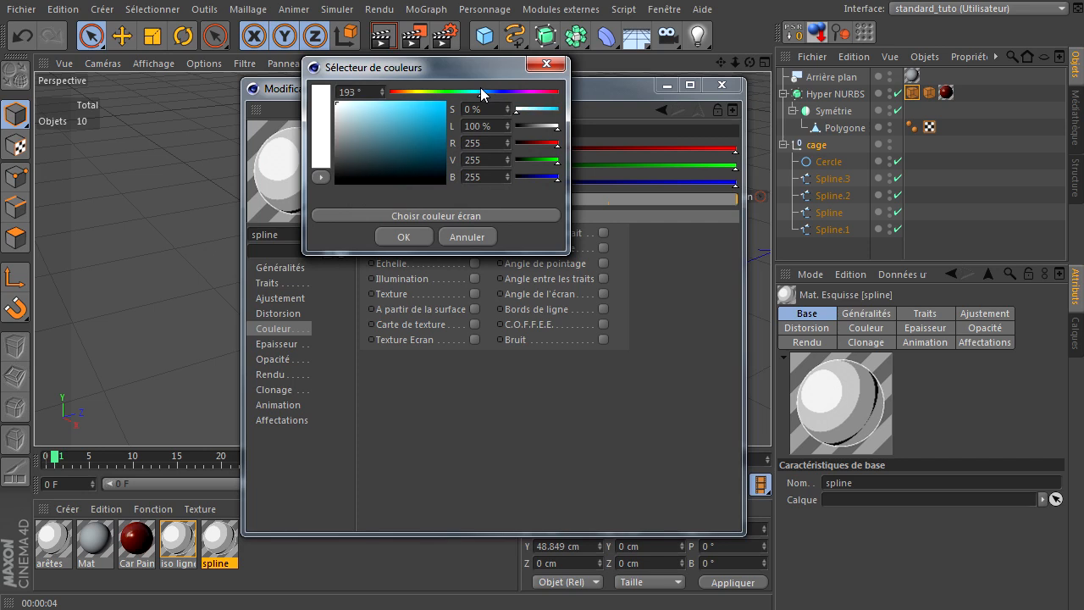
click(407, 91)
drag(425, 120, 449, 99)
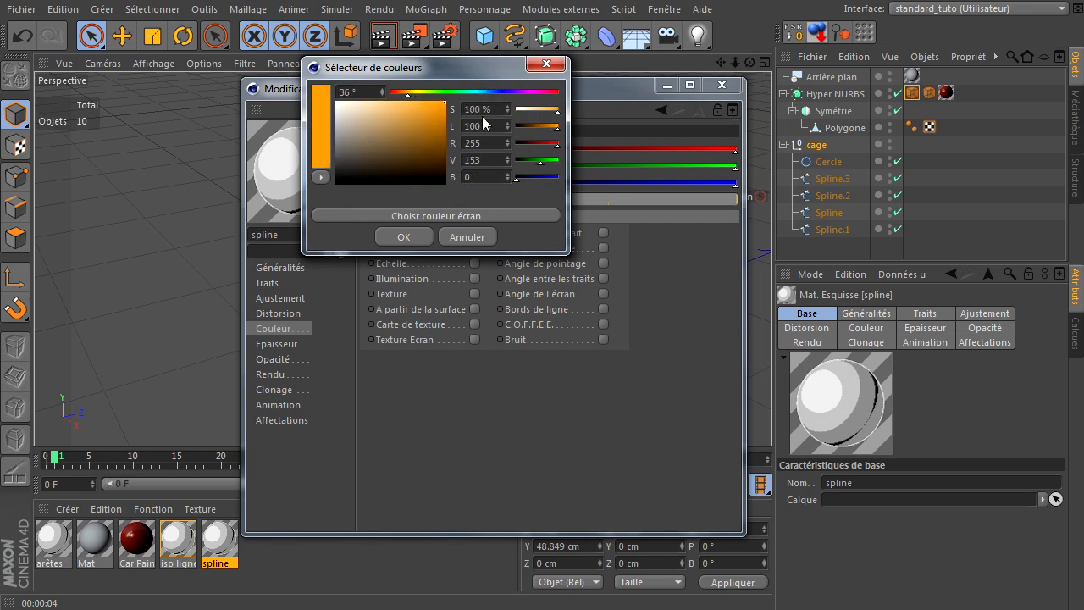
click(404, 236)
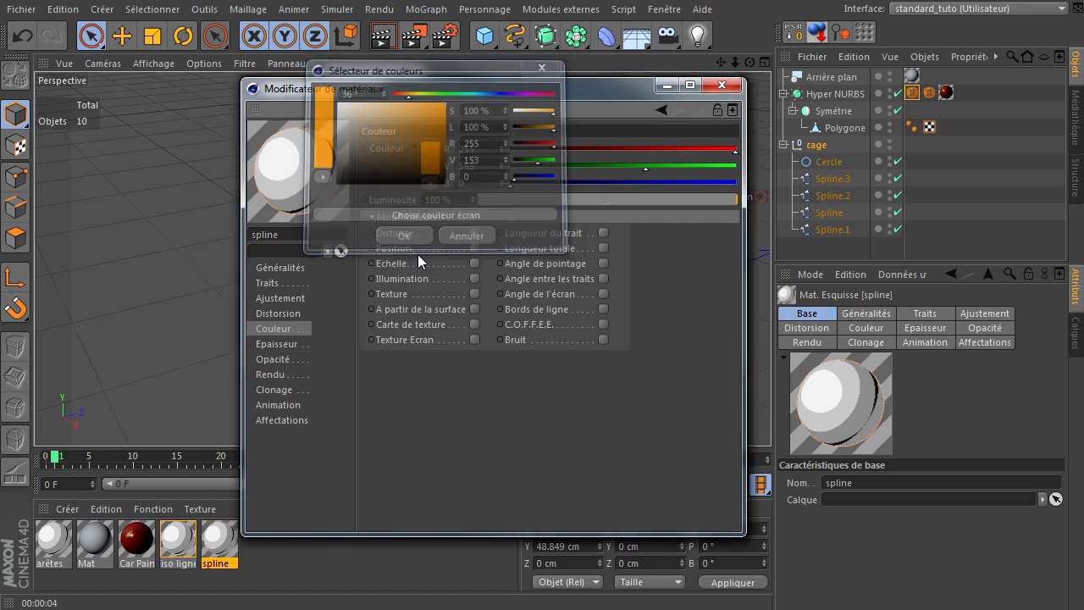
click(279, 344)
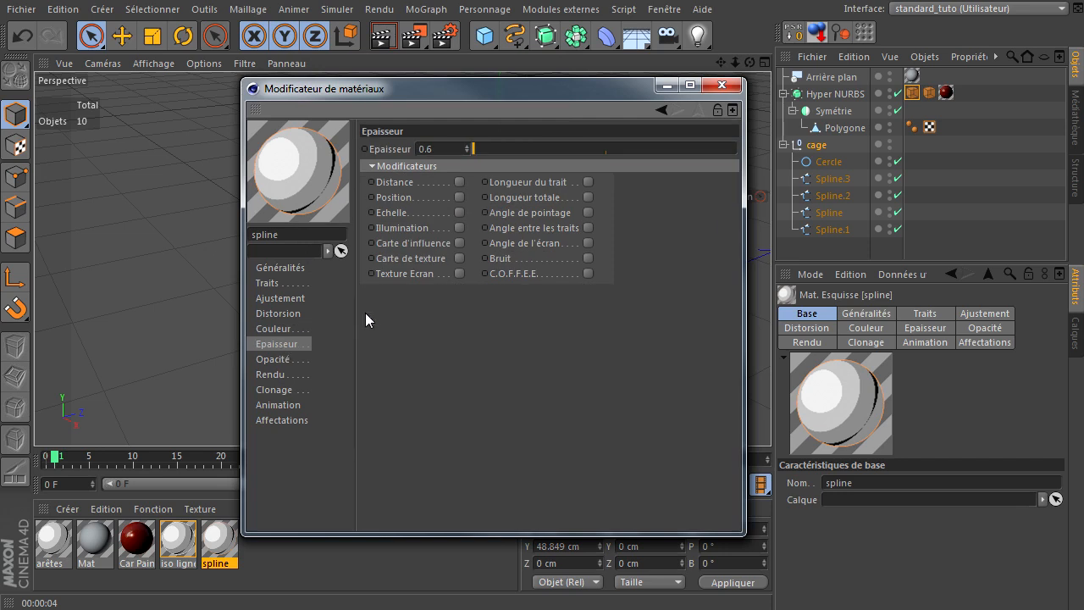
click(721, 84)
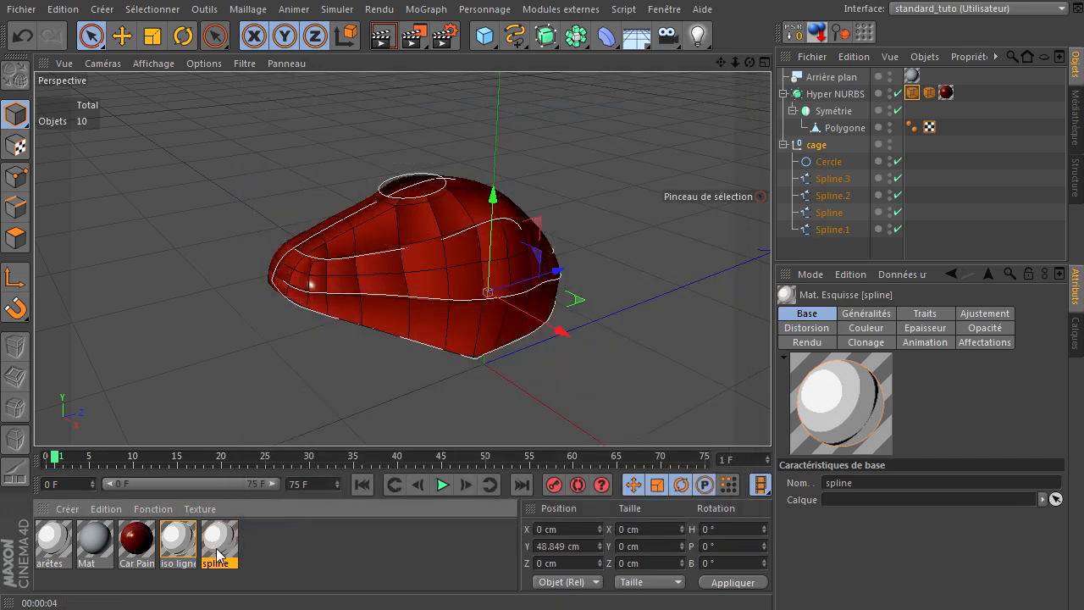
Step: Assign the spline material to the cage object and set its sketch style tag to Splines only, disabling Plis, Faux plis and Bordure
drag(813, 149, 813, 149)
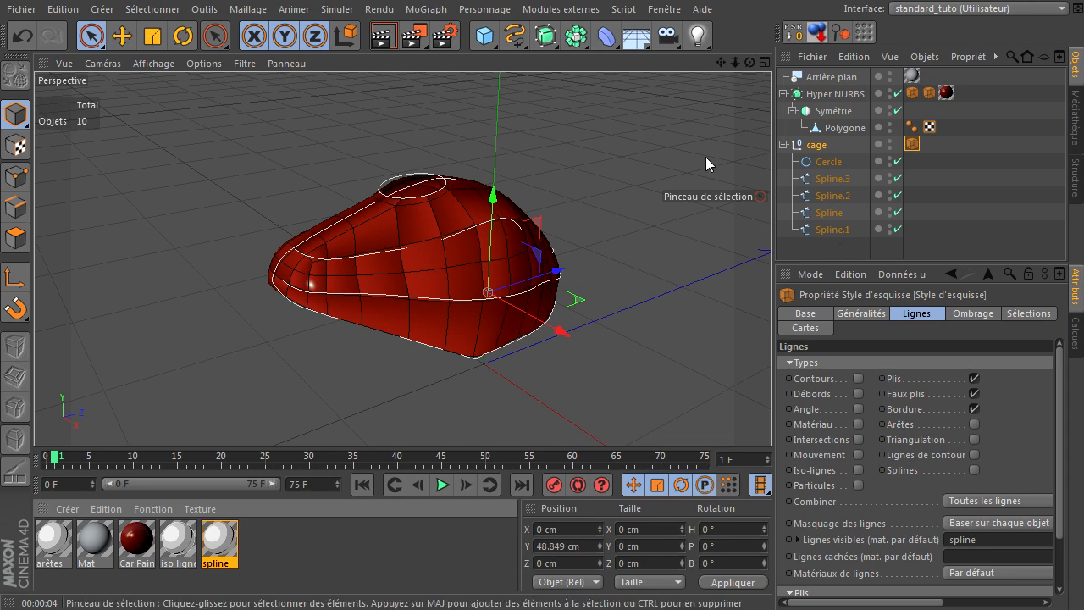
click(911, 145)
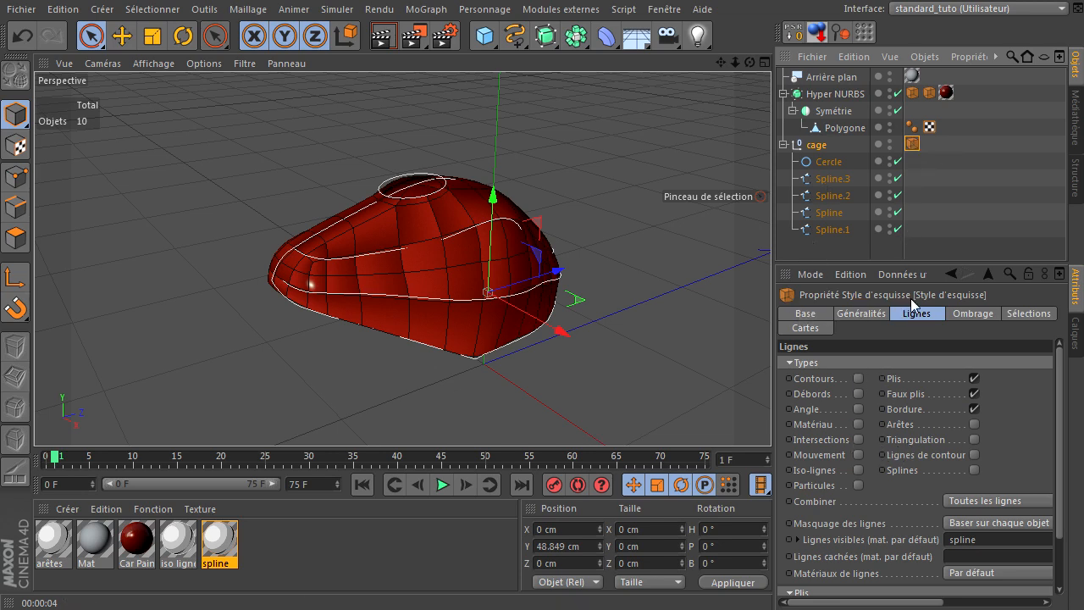
click(974, 379)
click(974, 394)
click(975, 409)
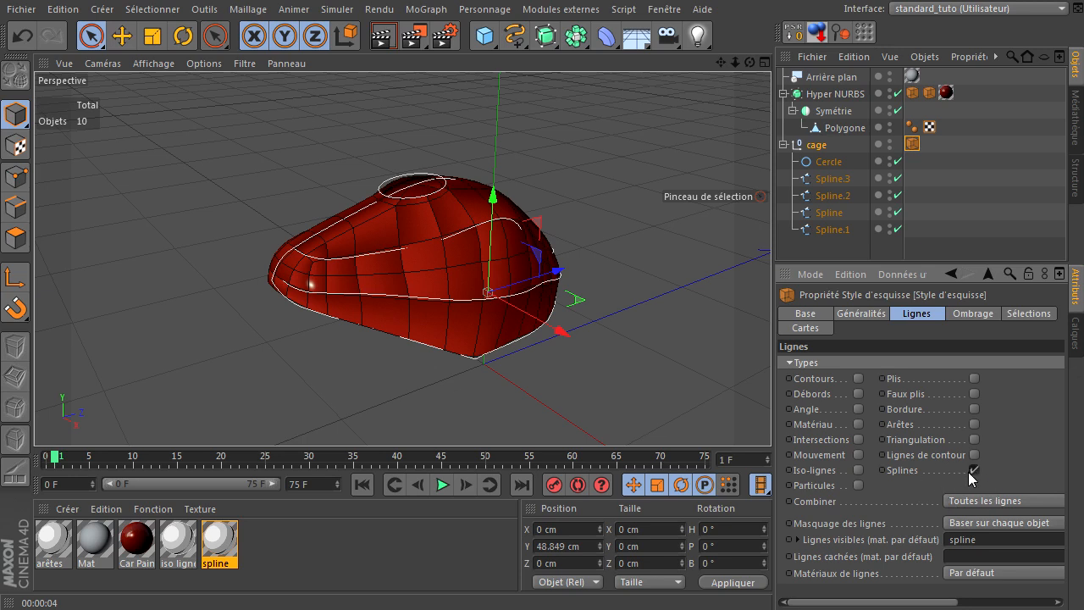
Step: Render the perspective view to check the orange spline lines, including a closer view of the model
click(384, 38)
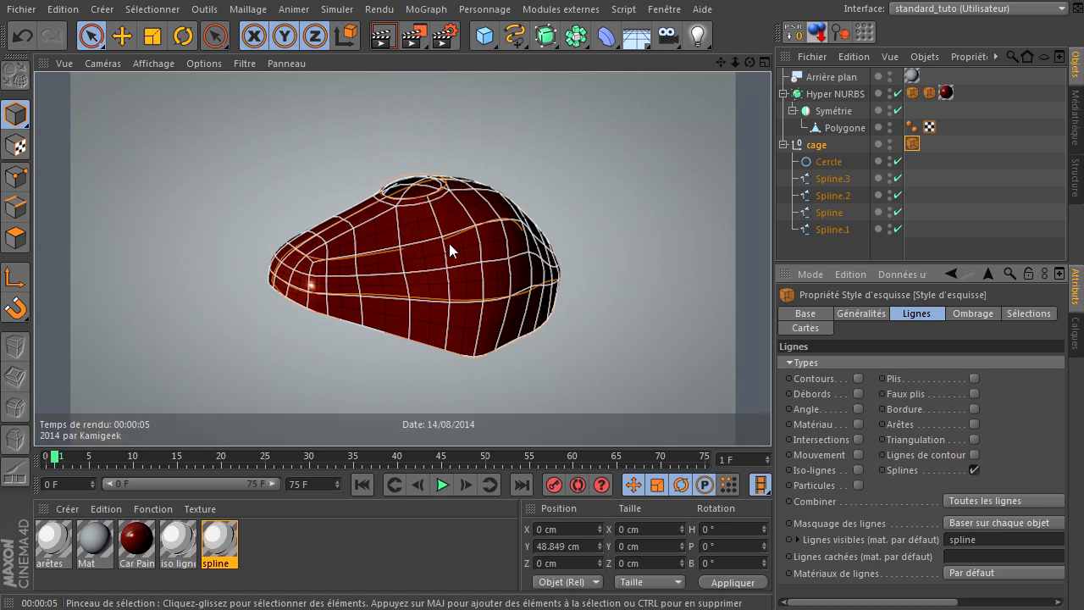
click(449, 243)
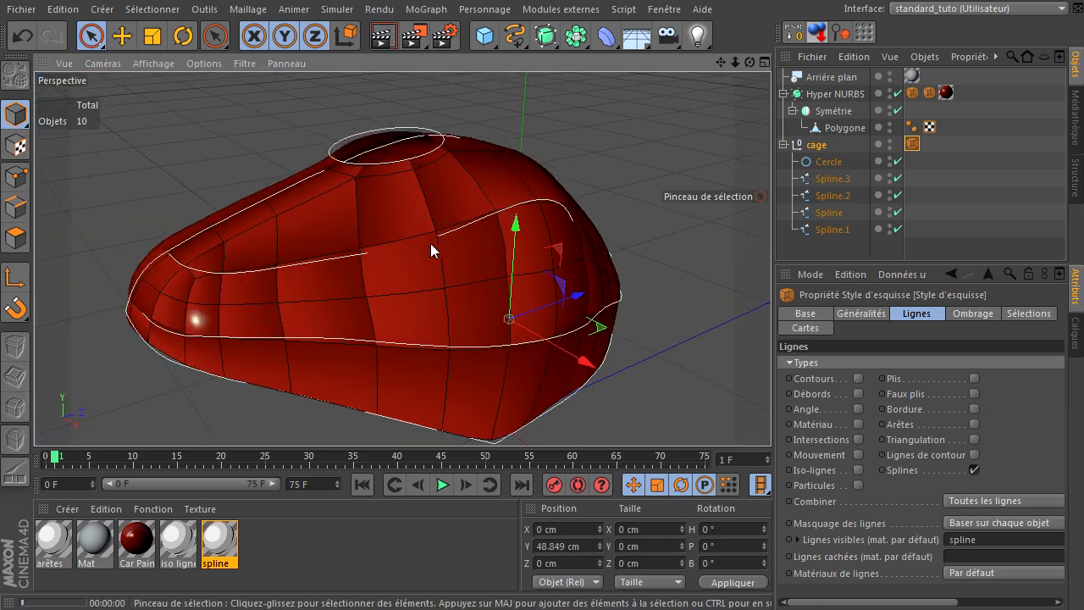
key(ctrl+r)
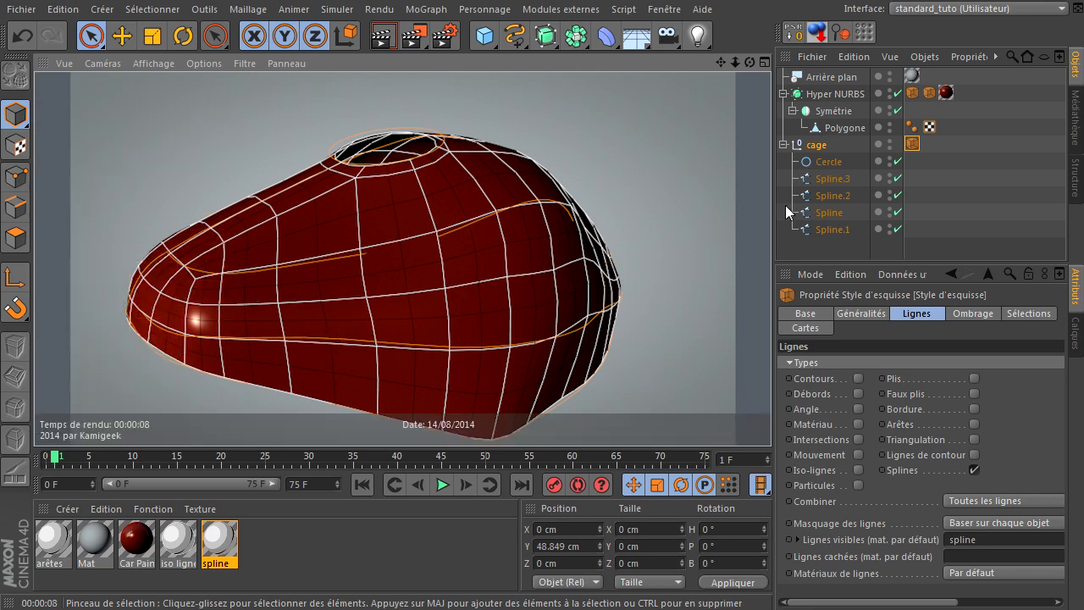
click(889, 96)
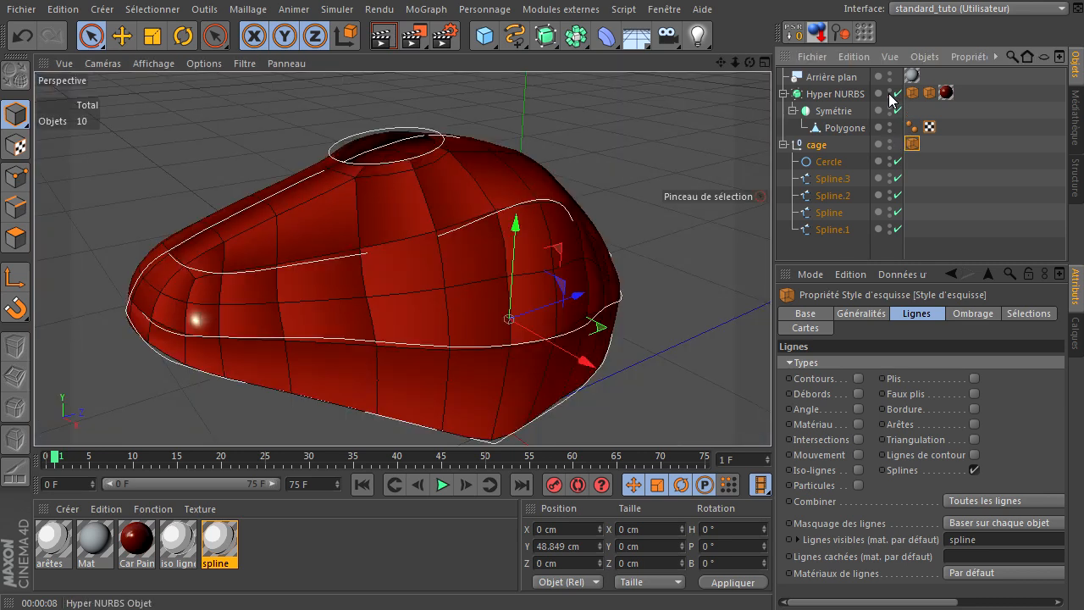
click(383, 36)
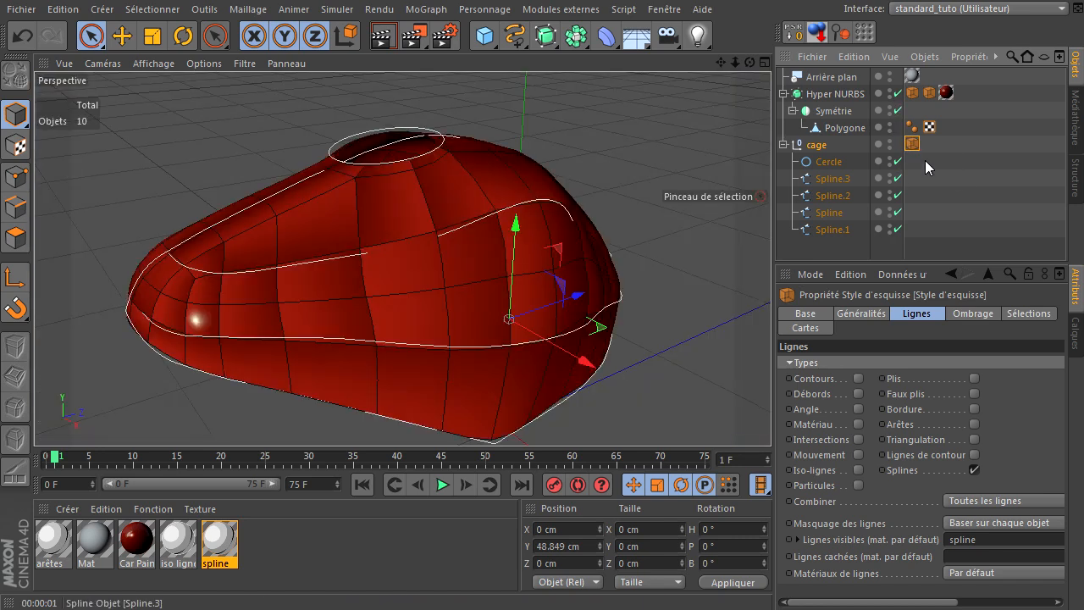
Step: Review the line types of the two sketch style tags on Hyper NURBS and check them against a render of the view
click(920, 94)
click(928, 92)
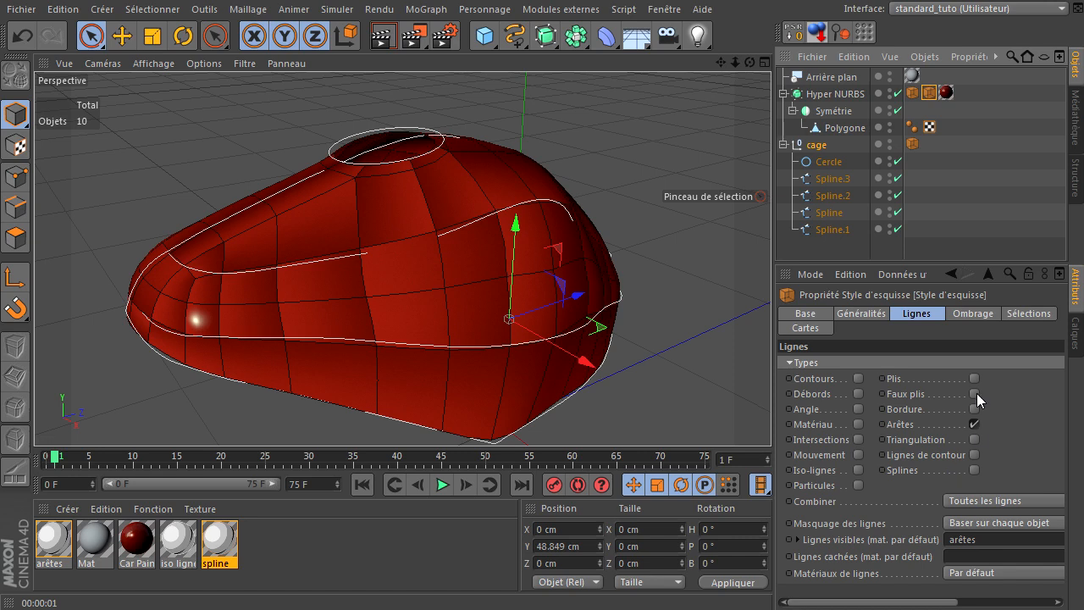
click(914, 94)
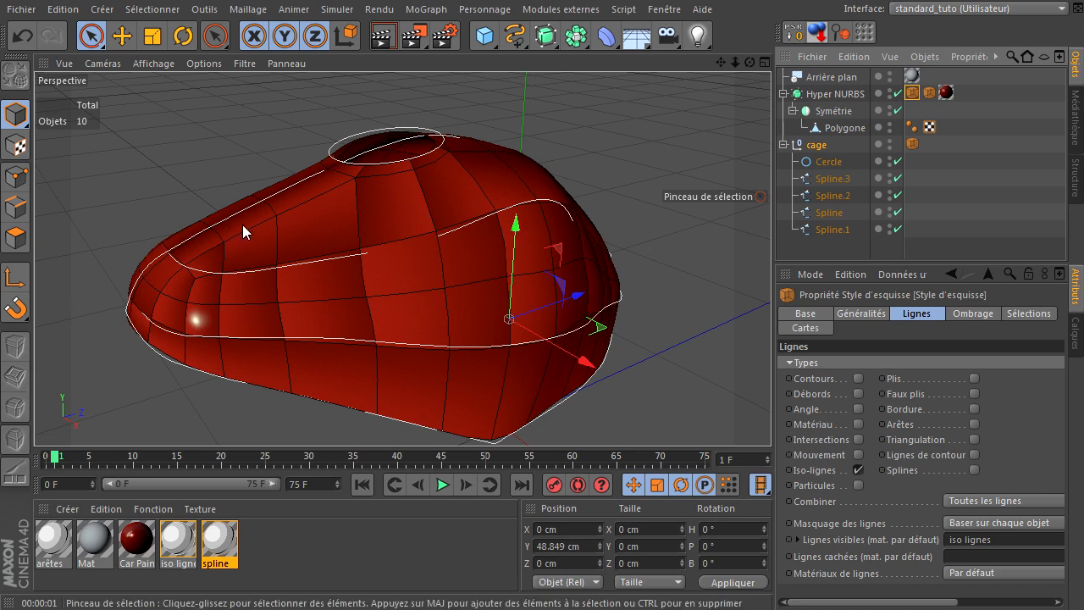
click(478, 320)
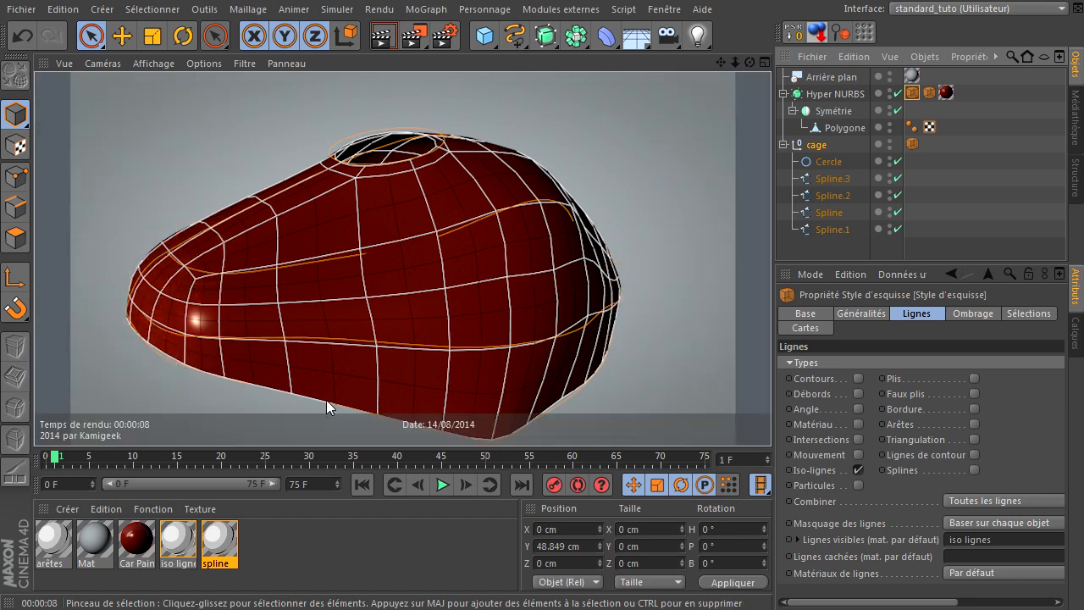
Step: Examine the iso lignes material's settings in the material editor, from Généralités and Traits through Ajustement and Opacité to Clonage
click(215, 553)
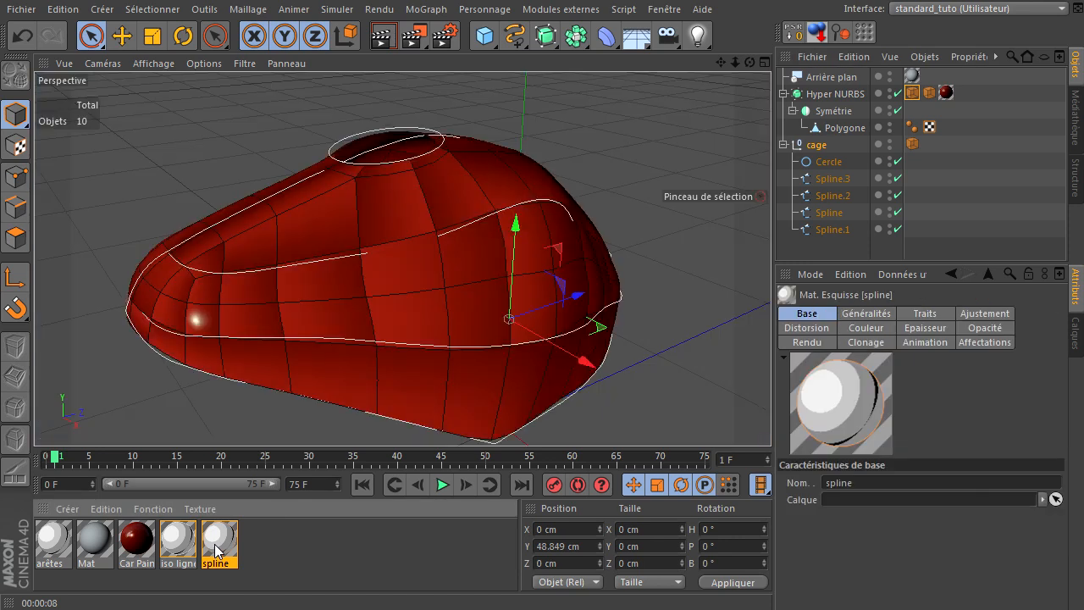
double_click(178, 542)
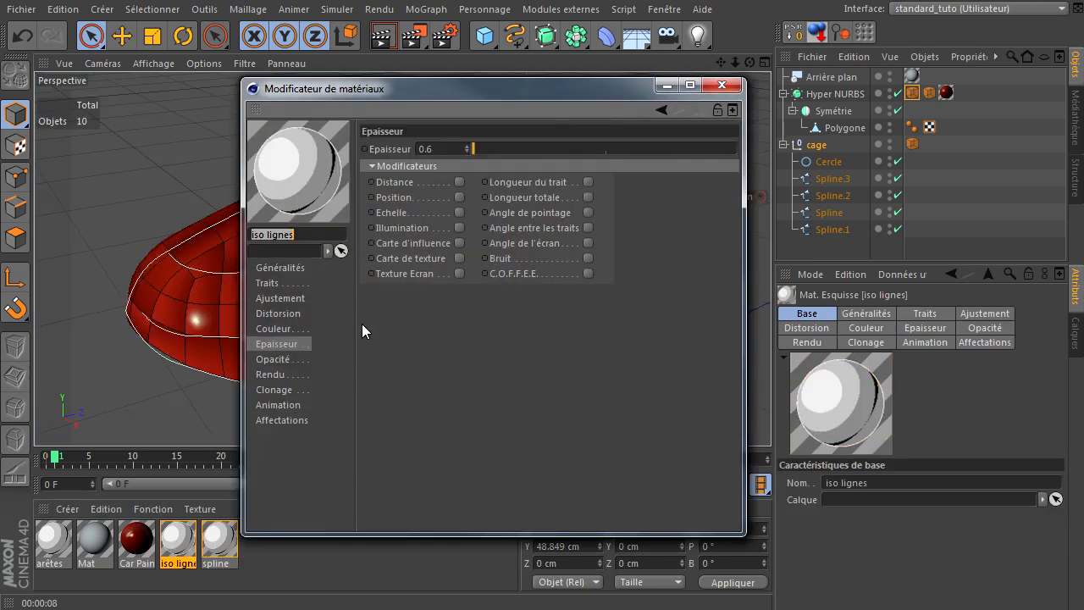
drag(553, 92, 448, 54)
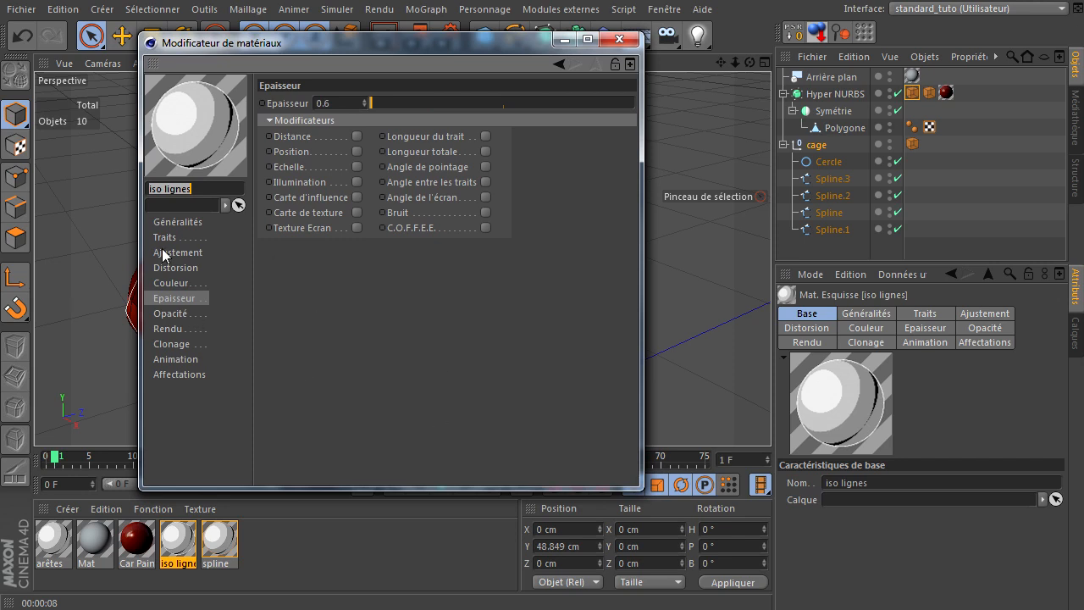
click(173, 221)
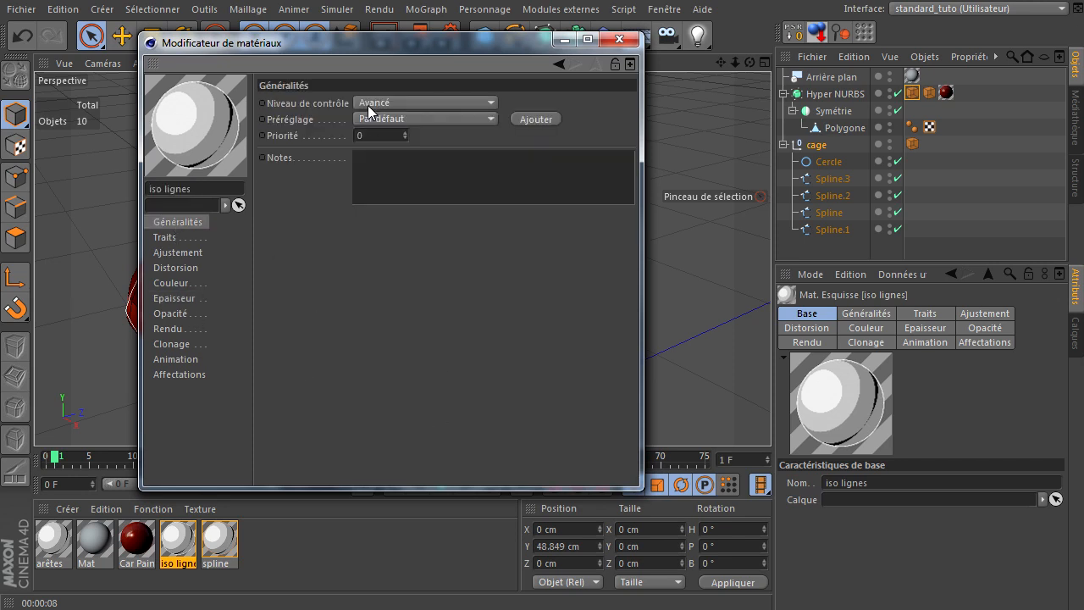
click(172, 240)
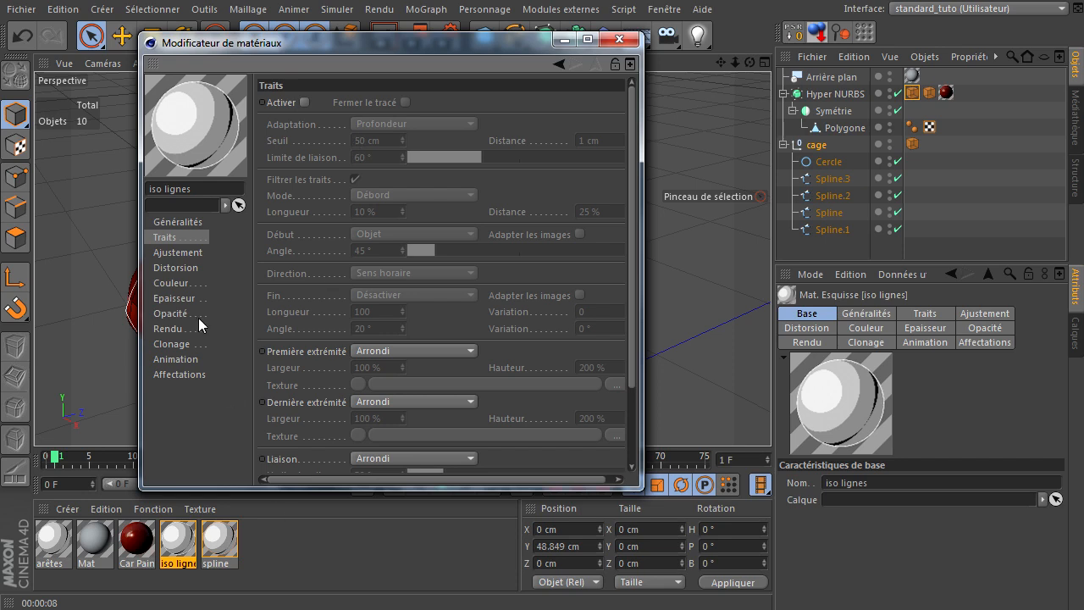
click(178, 253)
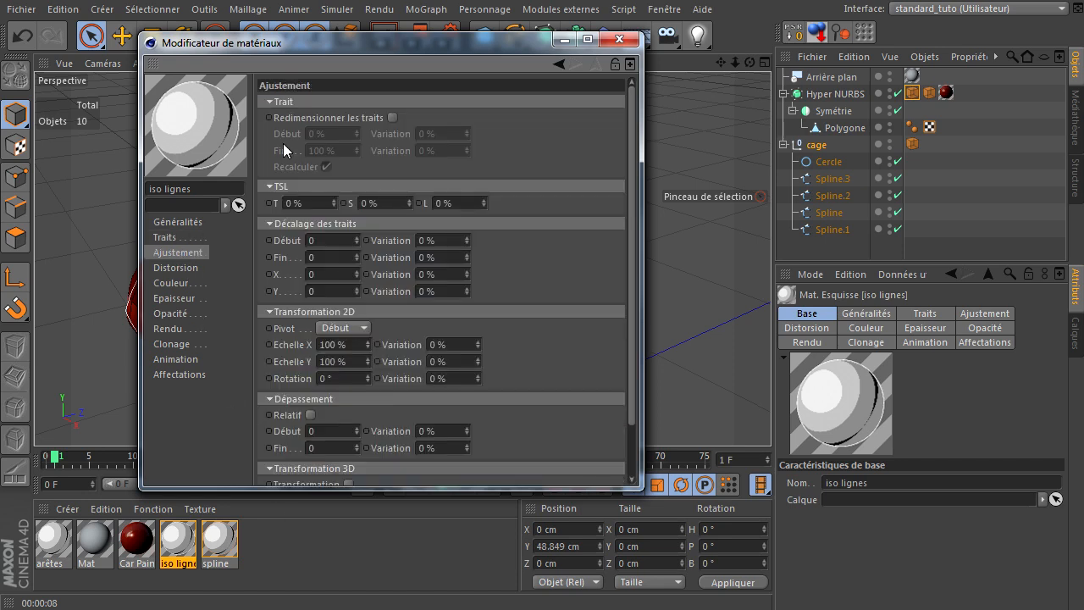
click(175, 267)
click(178, 284)
click(179, 299)
click(176, 314)
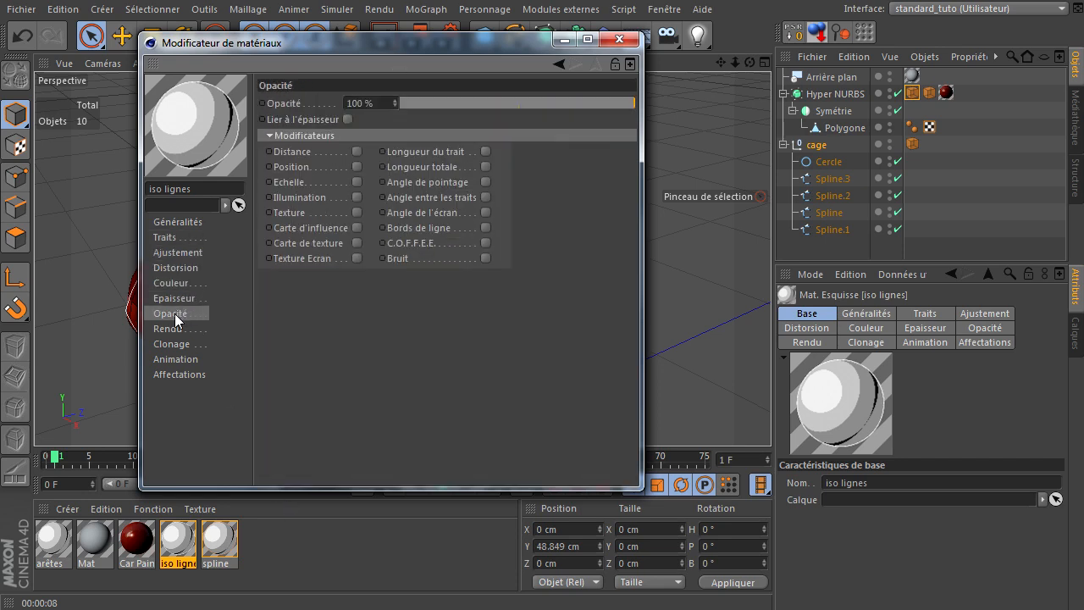
click(173, 328)
click(174, 344)
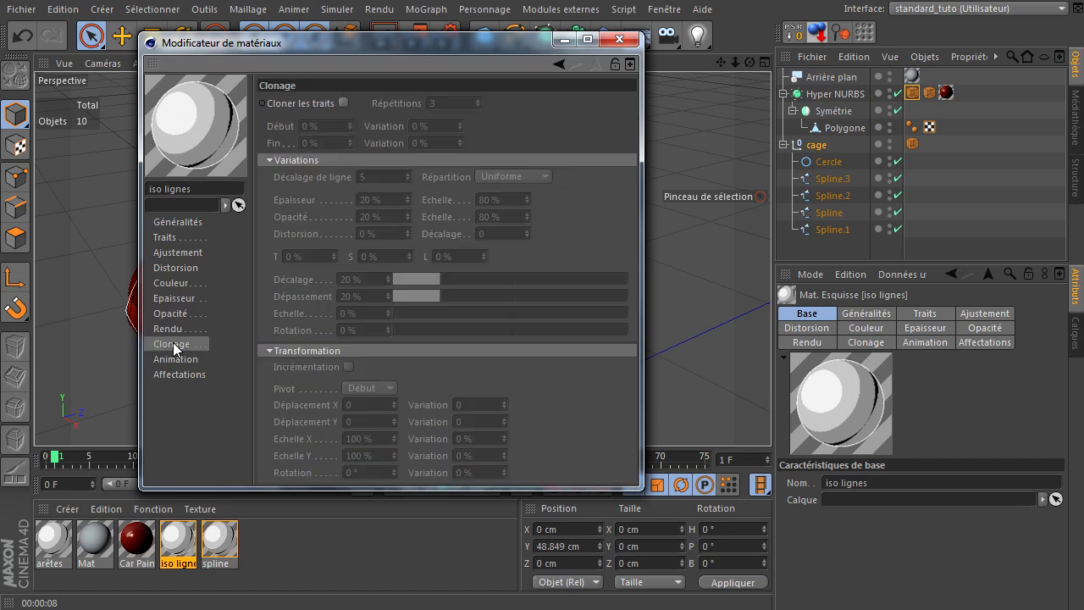
Step: Enable the iso lignes material's colour modifiers Distance, Position, Echelle, Illumination, Texture, A partir de la surface, Carte de texture and Texture Ecran
click(177, 270)
click(161, 284)
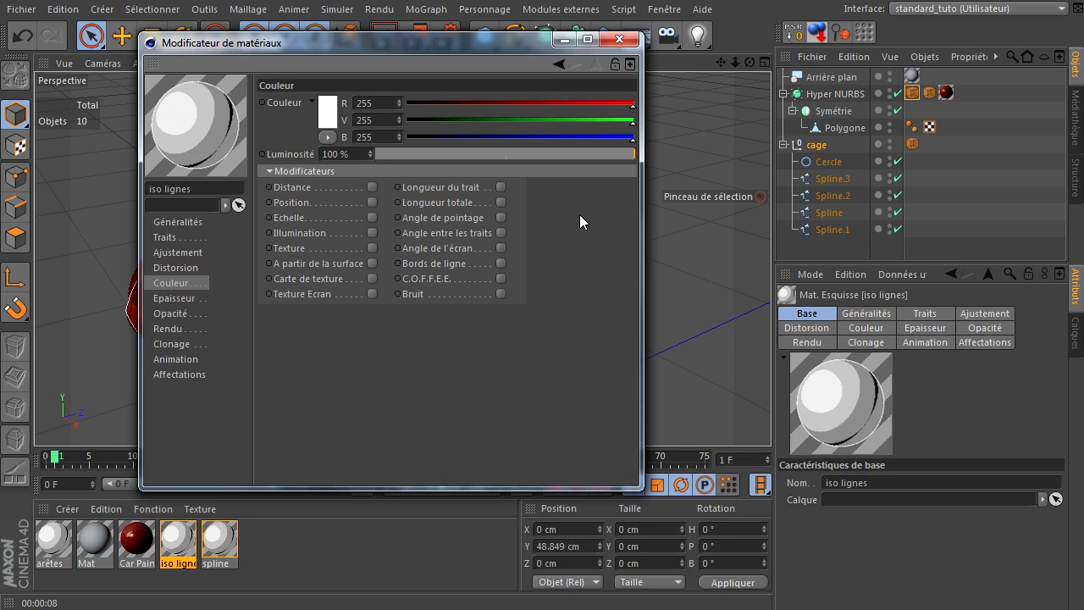
click(370, 186)
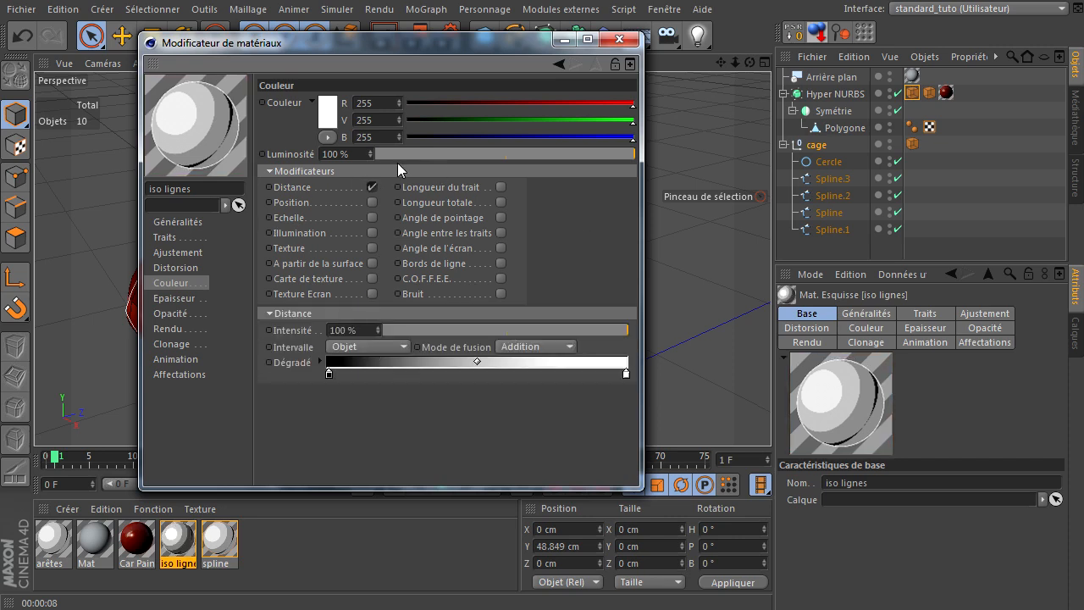
click(372, 201)
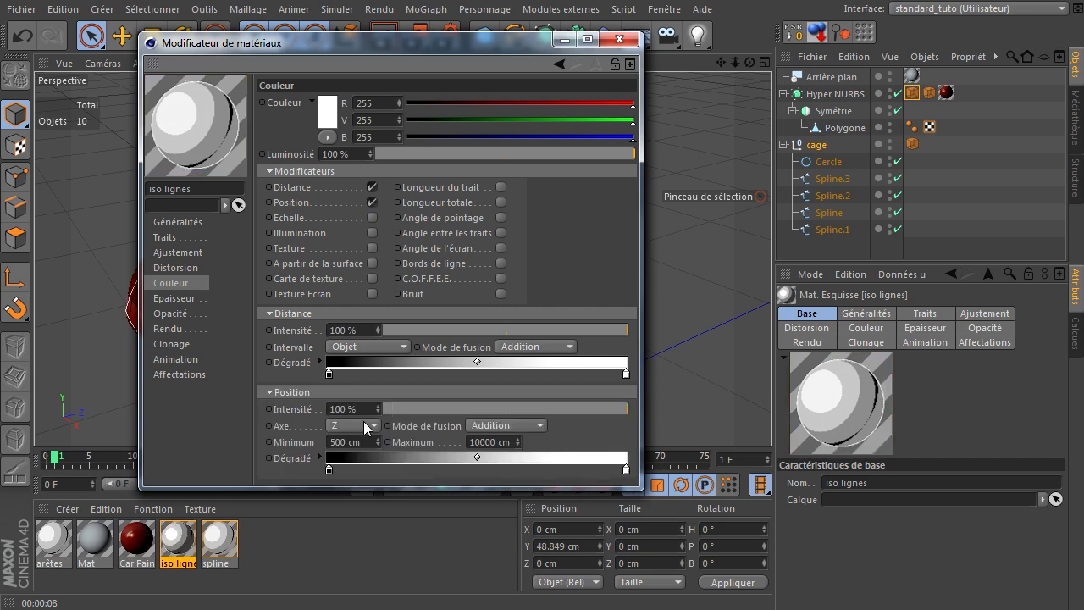
click(369, 217)
click(370, 232)
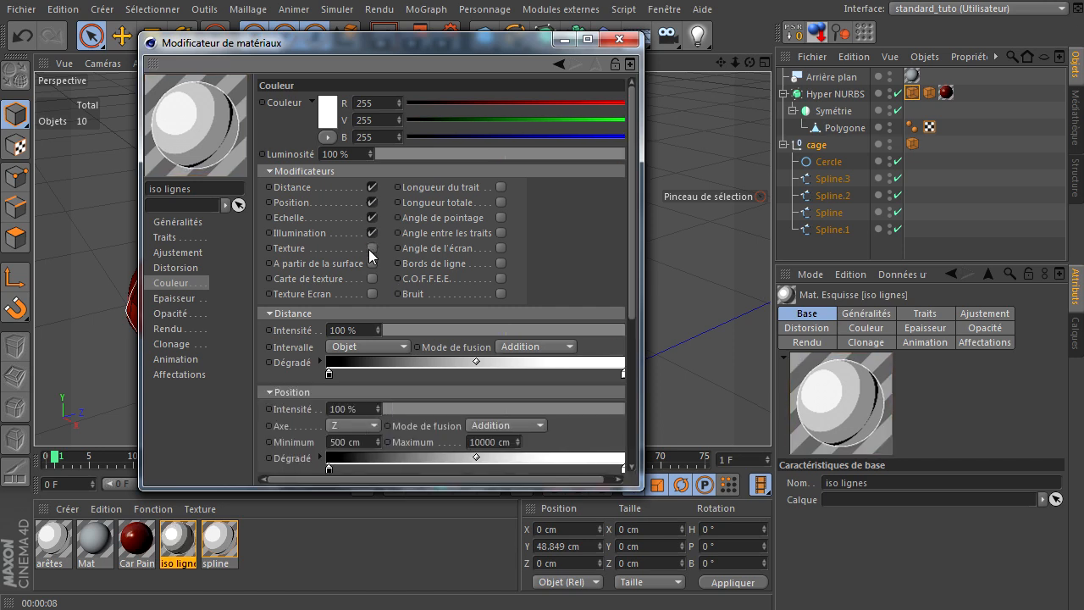
click(370, 248)
click(372, 263)
click(372, 279)
click(371, 294)
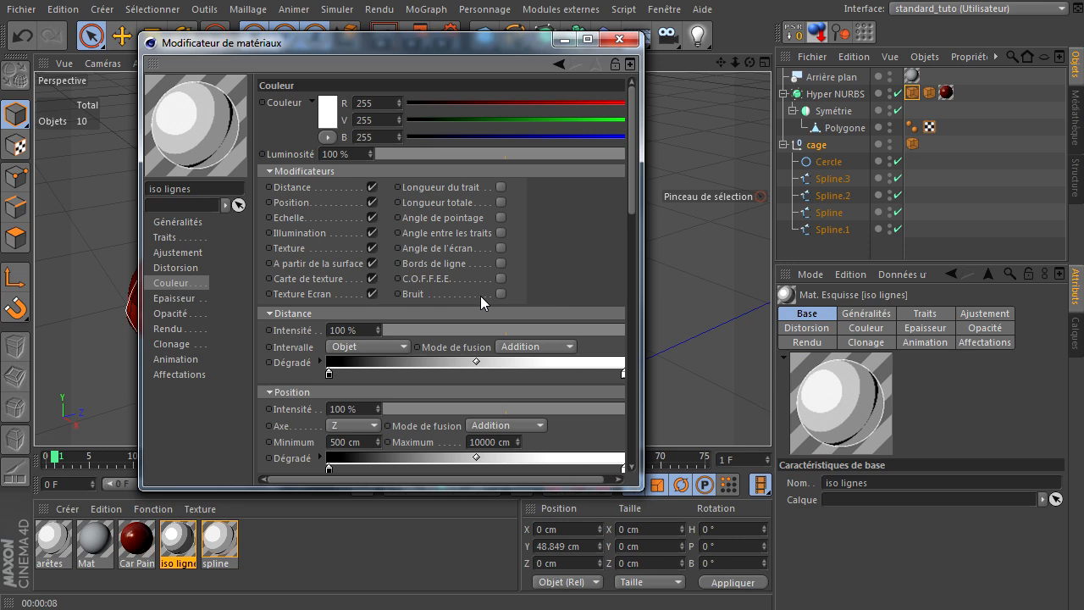
Step: Enable the colour modifiers Bruit, Bords de ligne, Angle de l'écran, Angle entre les traits, Angle de pointage, Longueur totale and Longueur du trait
click(502, 293)
click(502, 263)
click(499, 249)
click(500, 232)
click(500, 218)
click(500, 202)
click(500, 188)
drag(631, 132, 637, 89)
Step: Disable the stroke length, angle, Bords de ligne and Bruit modifiers of the iso lignes material's colour
click(501, 187)
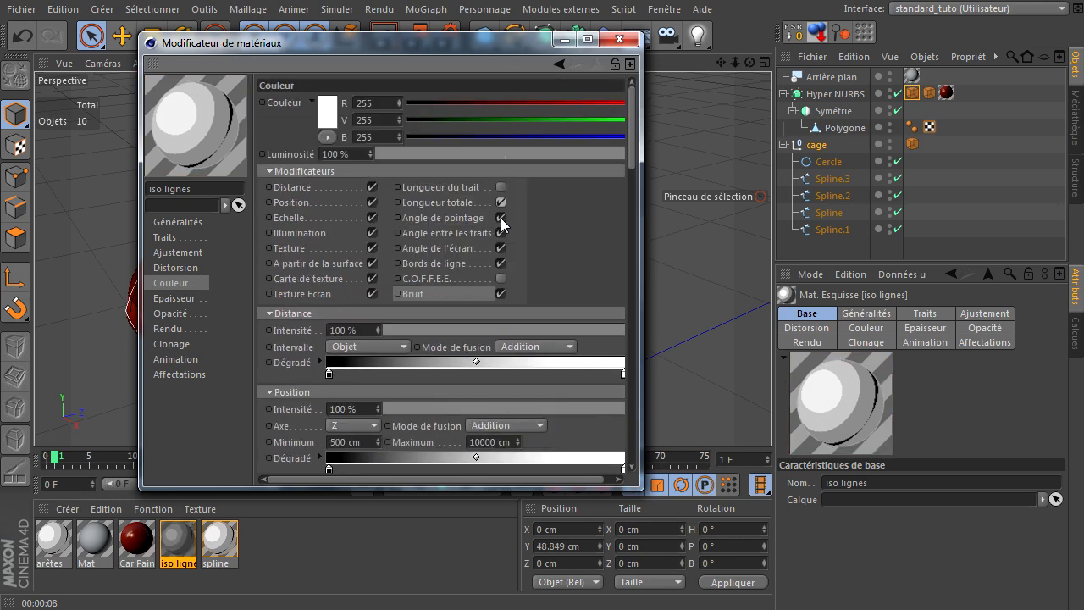
click(499, 233)
click(500, 202)
click(500, 218)
click(501, 248)
click(500, 263)
click(501, 293)
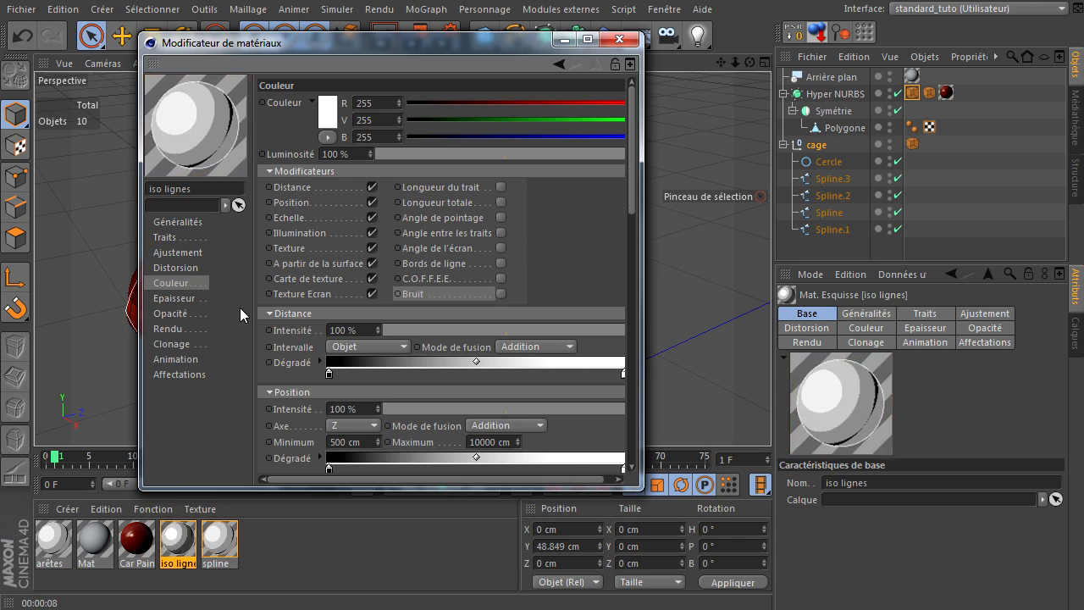
Step: Disable the remaining colour modifiers of the iso lignes material, from Texture Ecran back to Distance
click(372, 294)
click(371, 279)
click(372, 263)
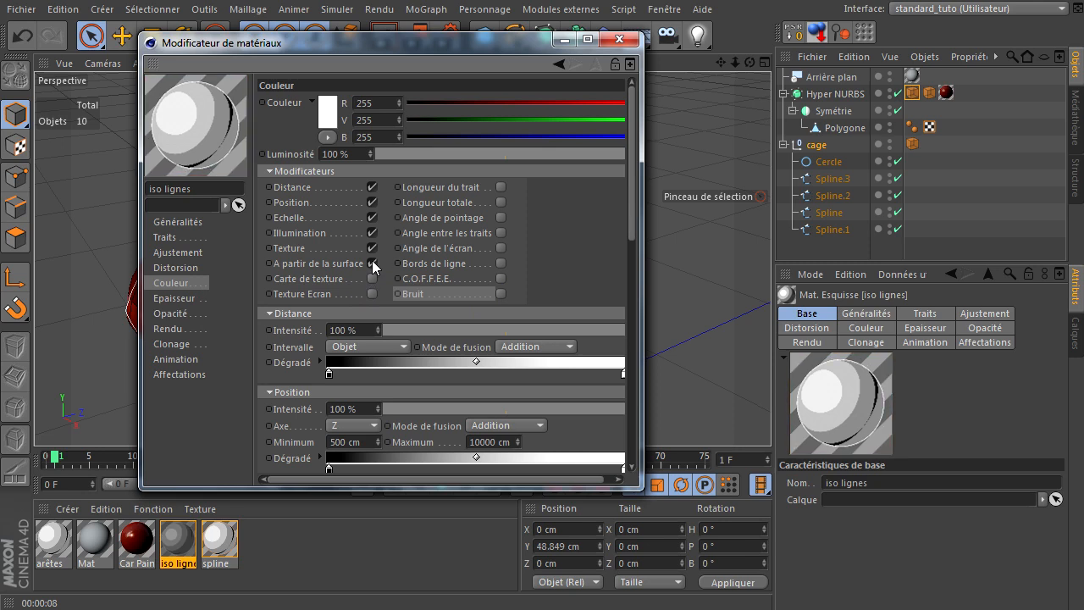
click(371, 248)
click(372, 232)
click(372, 218)
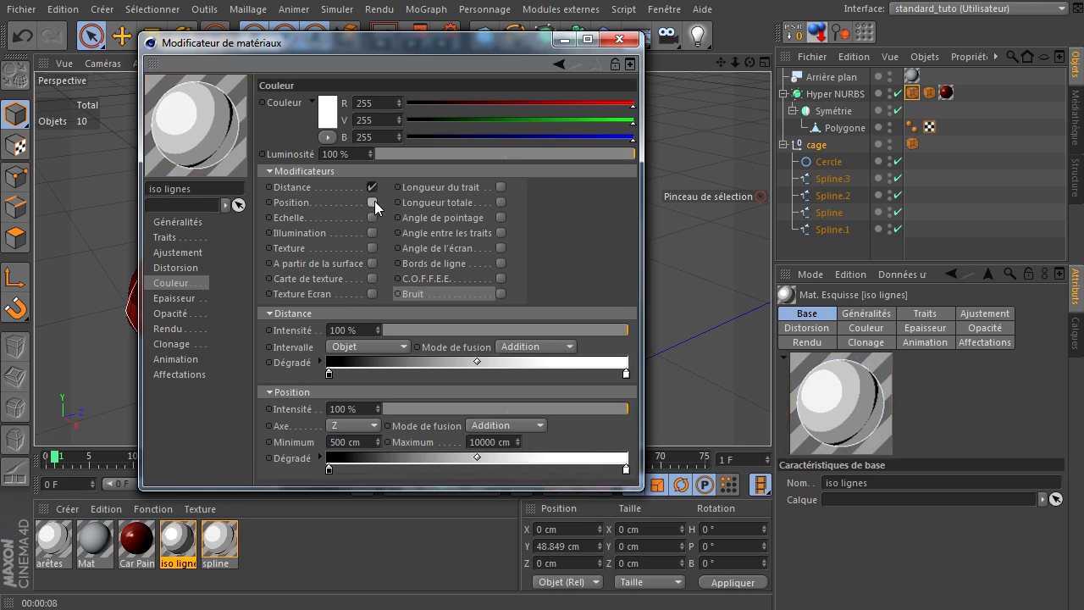
click(372, 202)
click(372, 188)
Step: Examine the iso lignes material's Epaisseur, Opacité, Rendu and Clonage settings, briefly switching Cloner les traits on and off
click(173, 298)
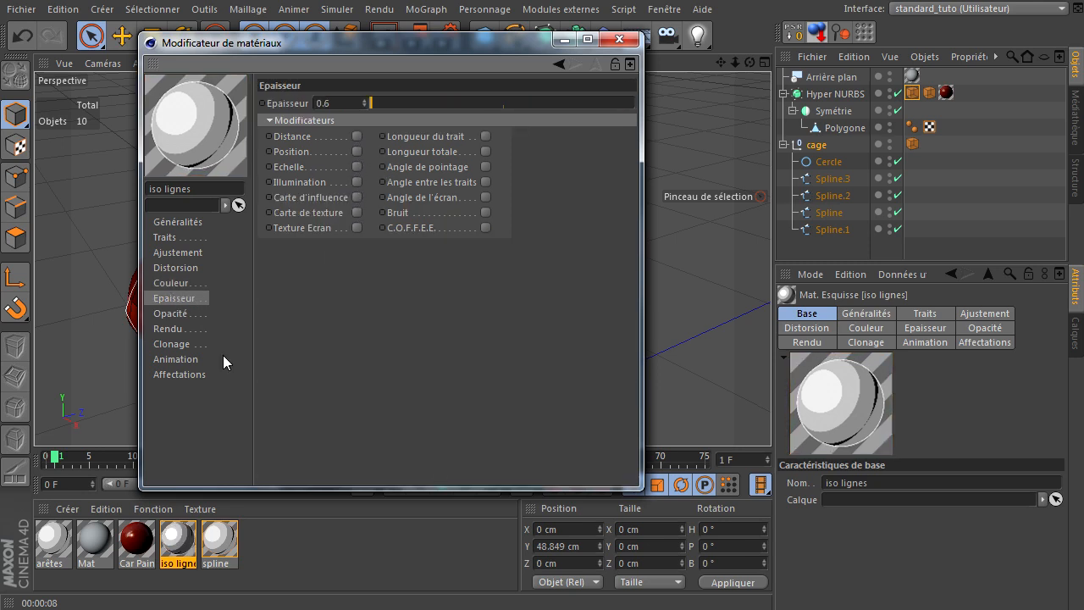
click(181, 314)
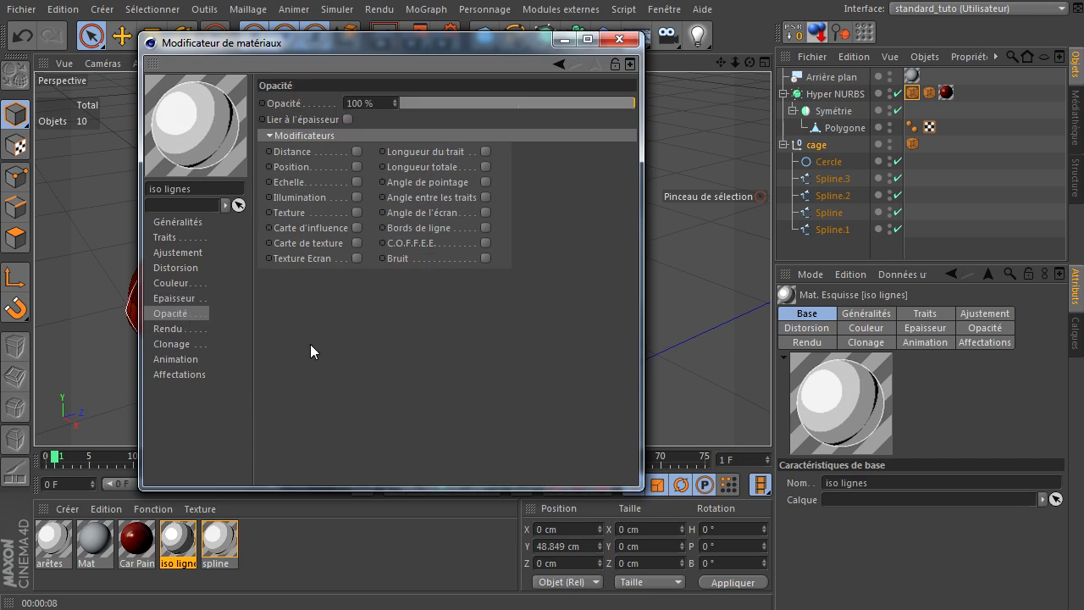
click(166, 332)
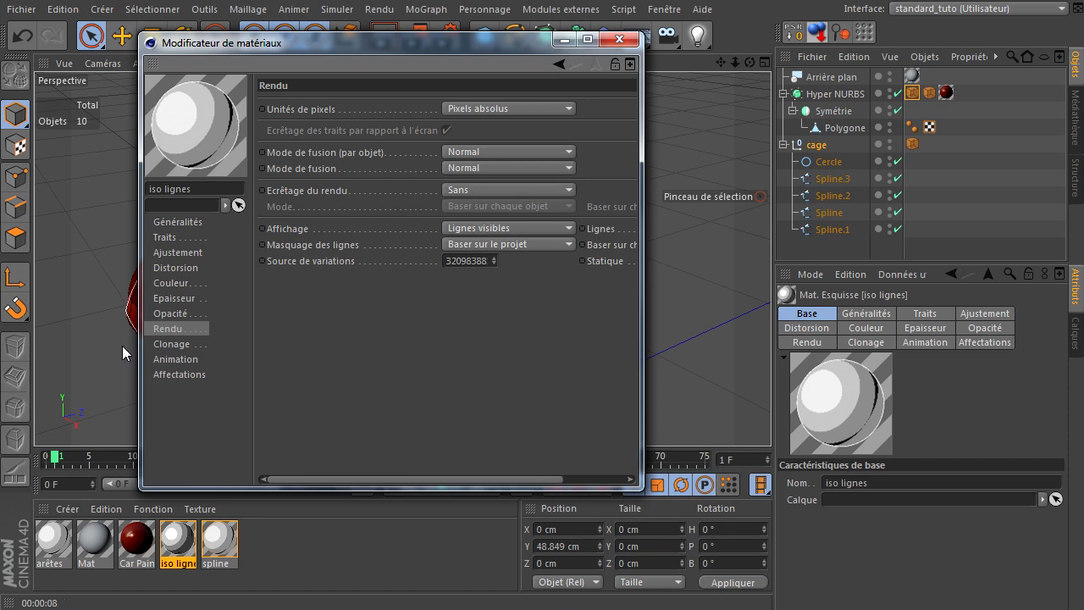
click(185, 344)
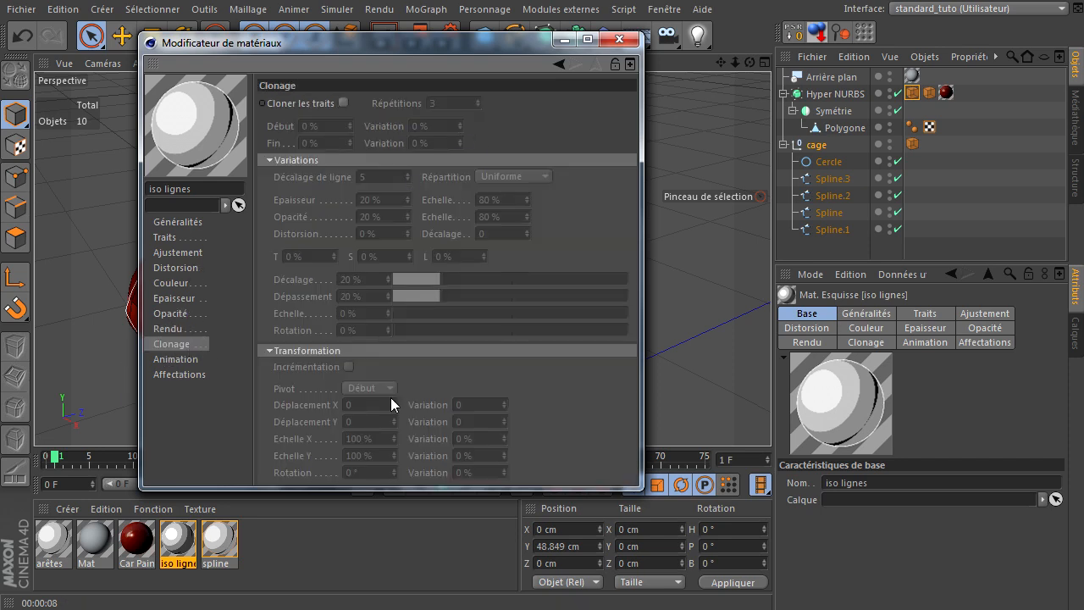
click(343, 103)
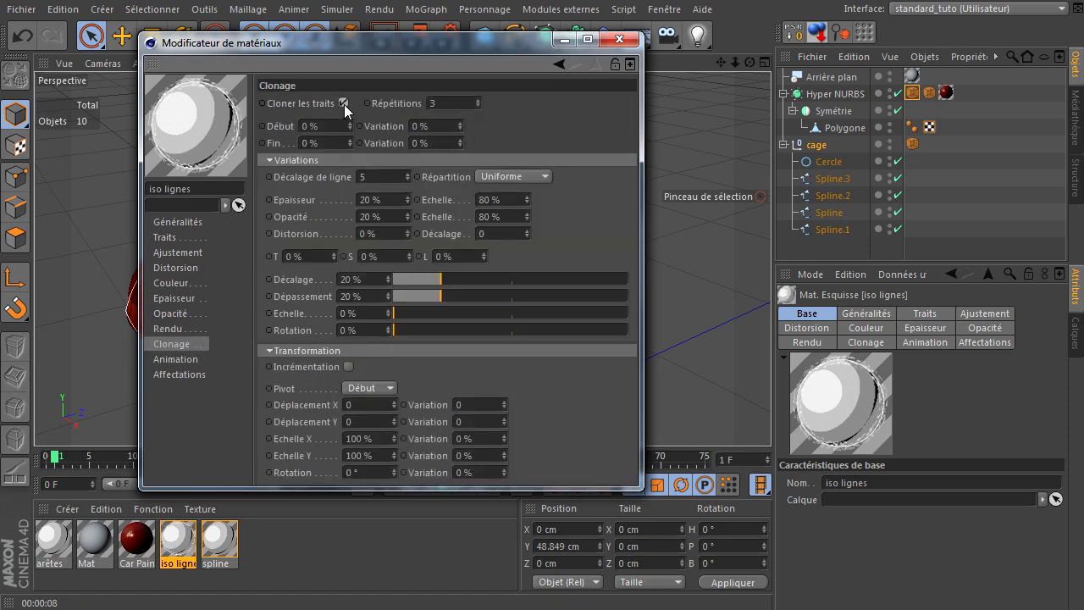
click(343, 102)
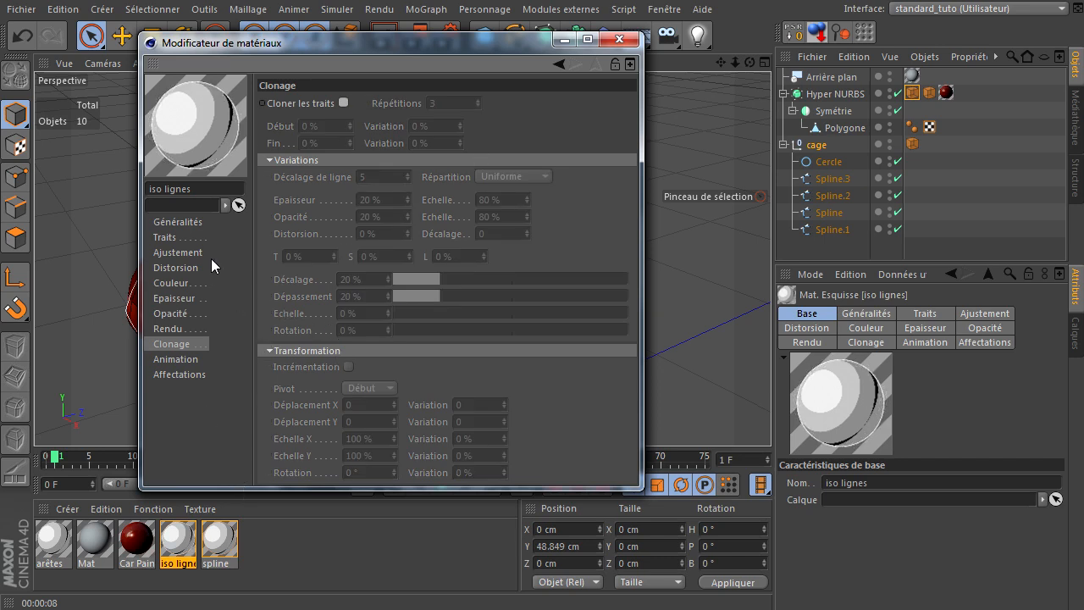
Step: Review the iso lignes material's Traits, Généralités presets and Epaisseur settings, and close the material editor
click(164, 239)
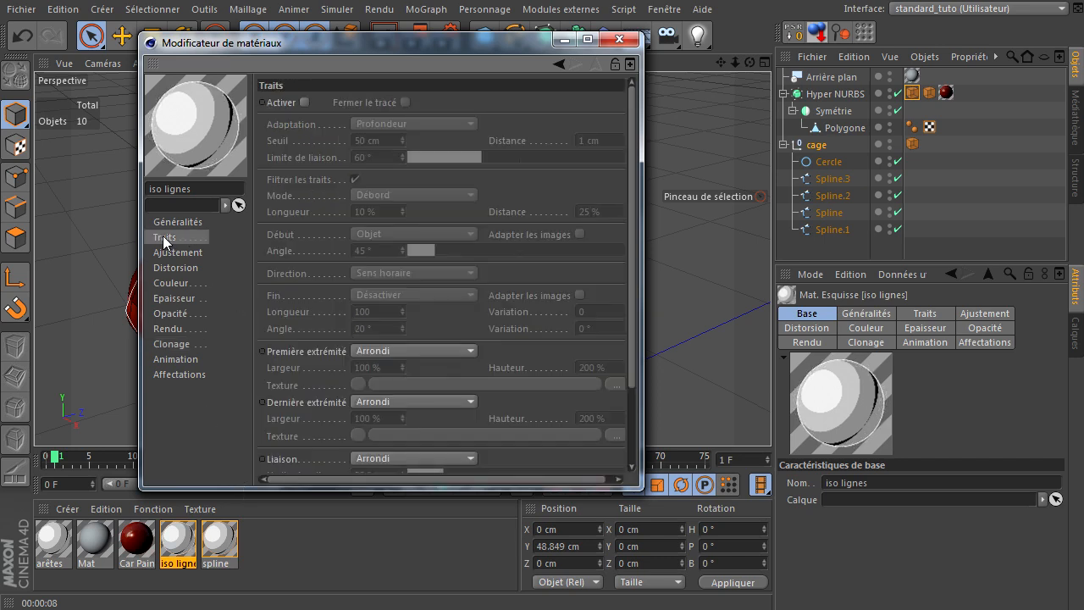
click(176, 221)
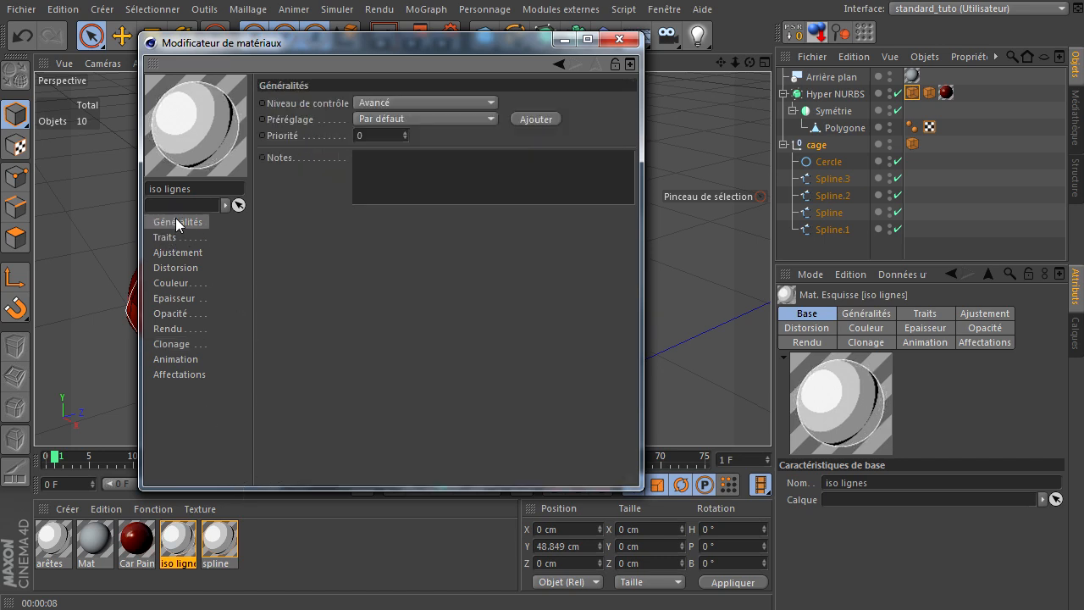
click(425, 123)
click(306, 260)
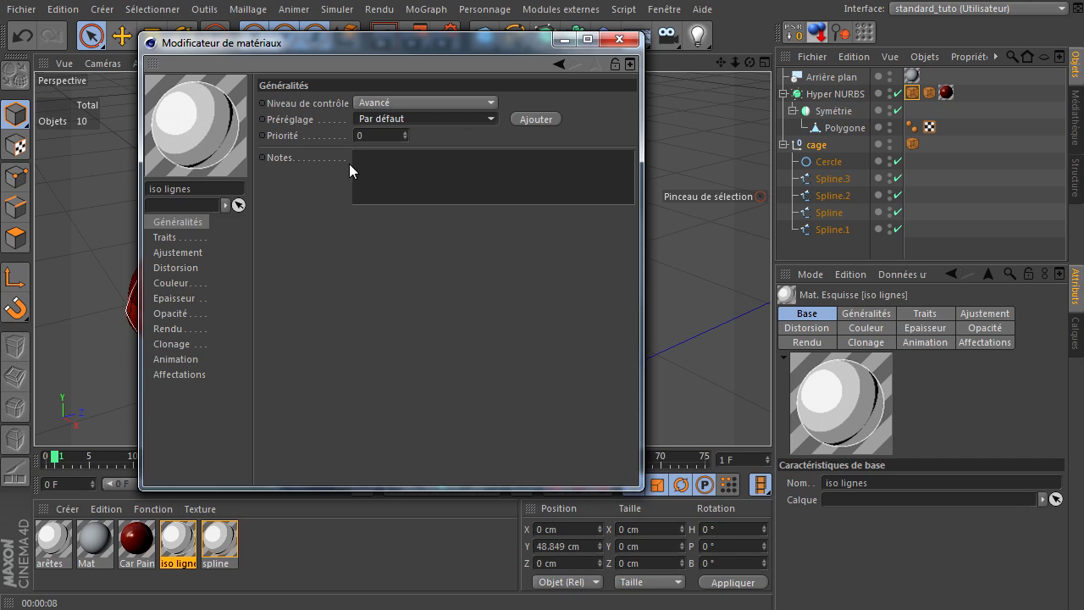
click(170, 299)
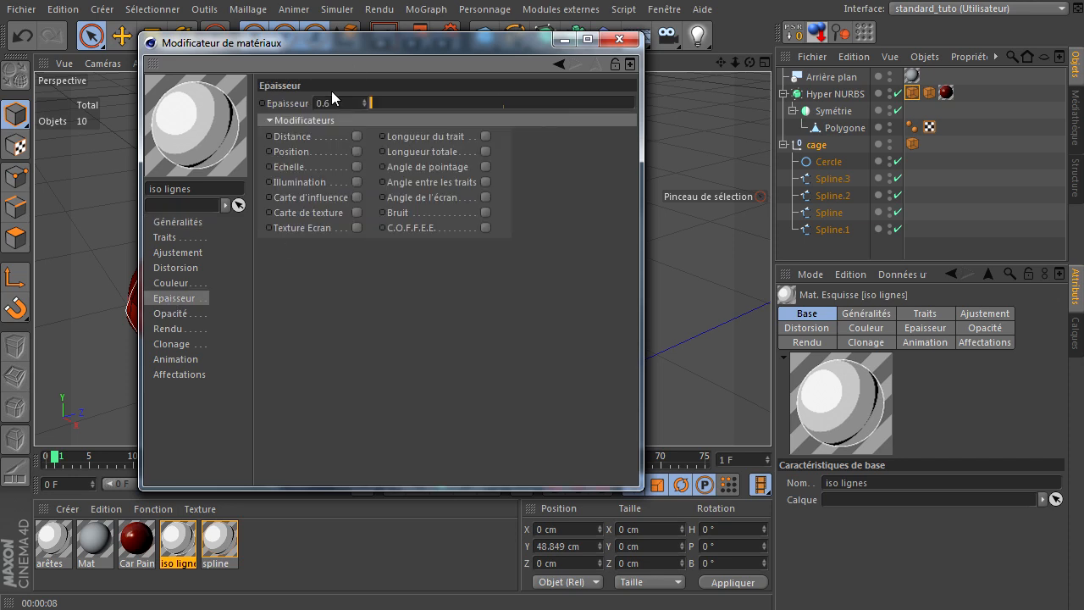
drag(365, 45, 808, 179)
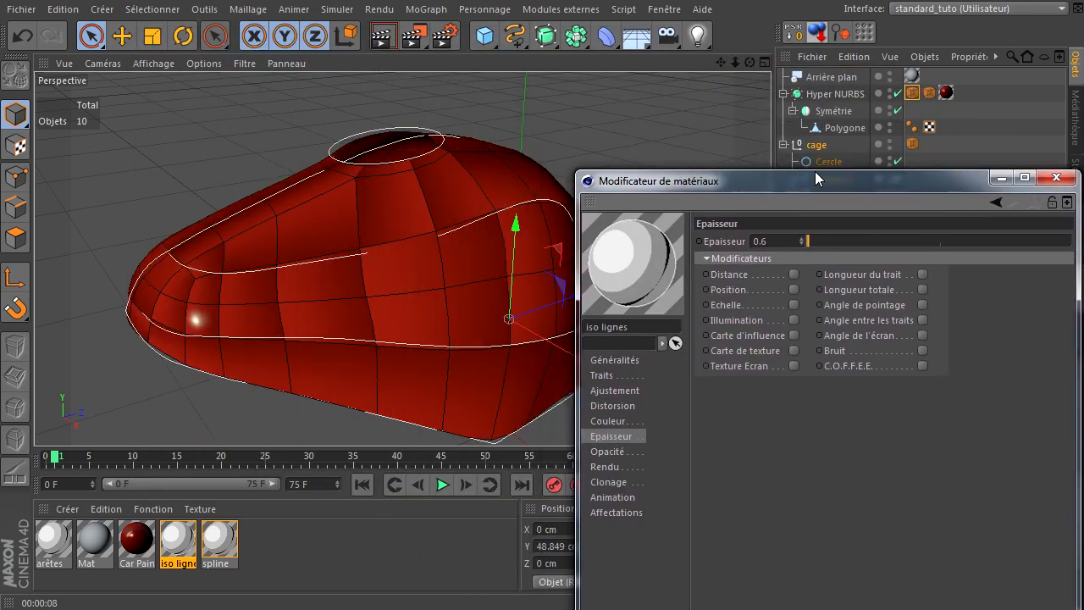
click(1056, 179)
Step: Compare the Iso-lignes and Arêtes line types and assigned line materials of the two Hyper NURBS sketch style tags
click(912, 92)
click(930, 93)
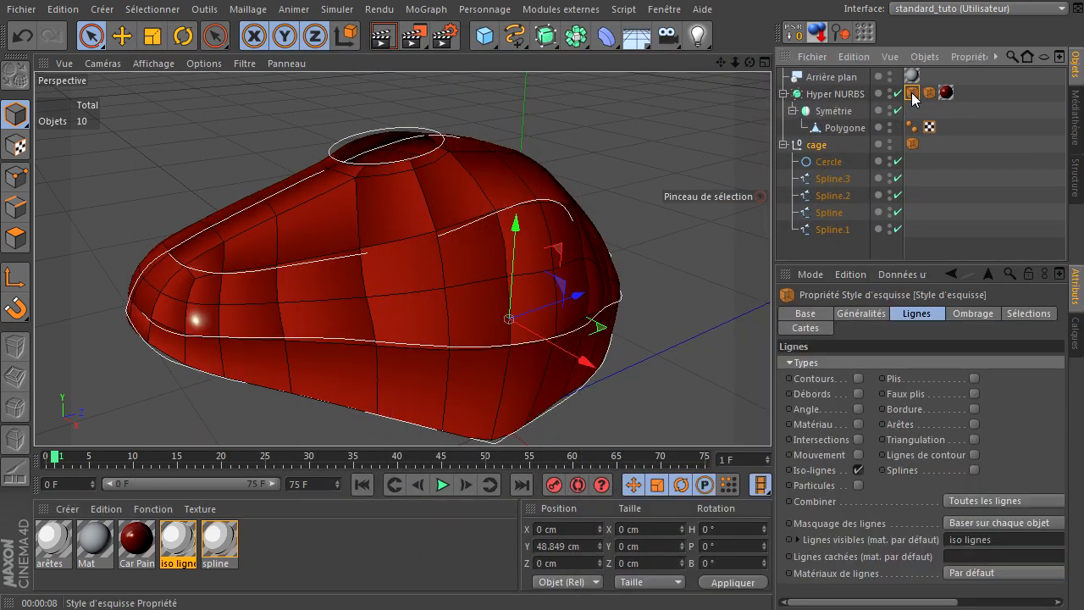
click(974, 423)
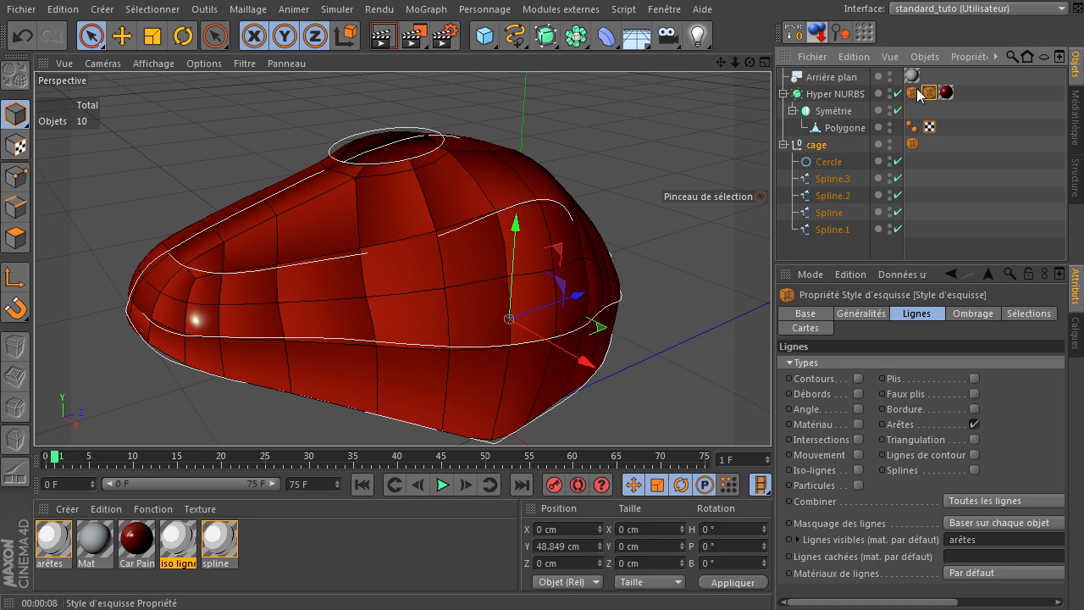
drag(914, 99, 930, 95)
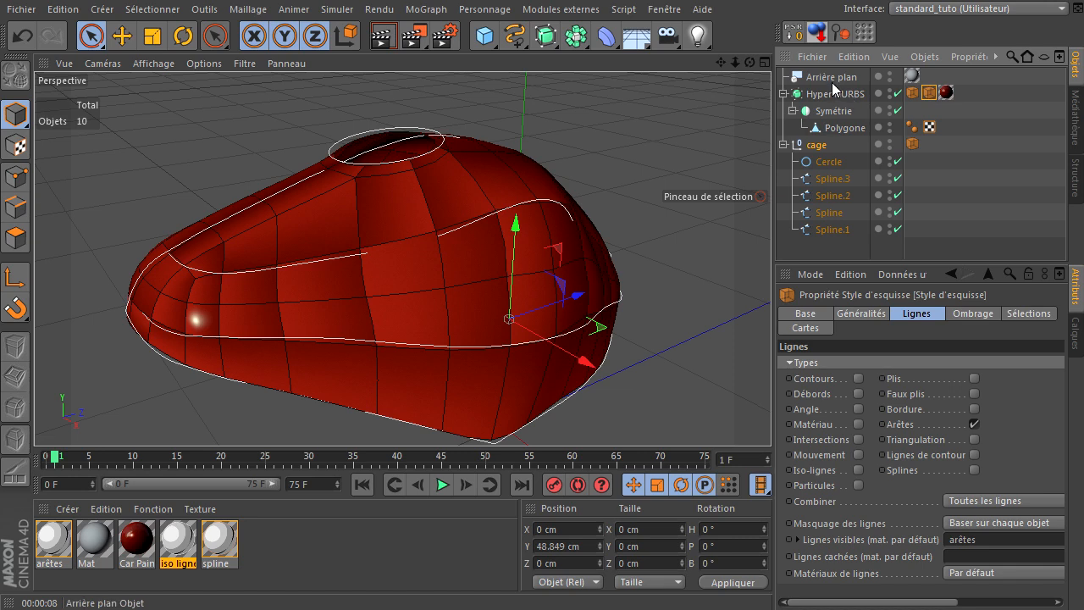
Step: Duplicate the Hyper NURBS object and delete both sketch style tags from the copy
click(831, 95)
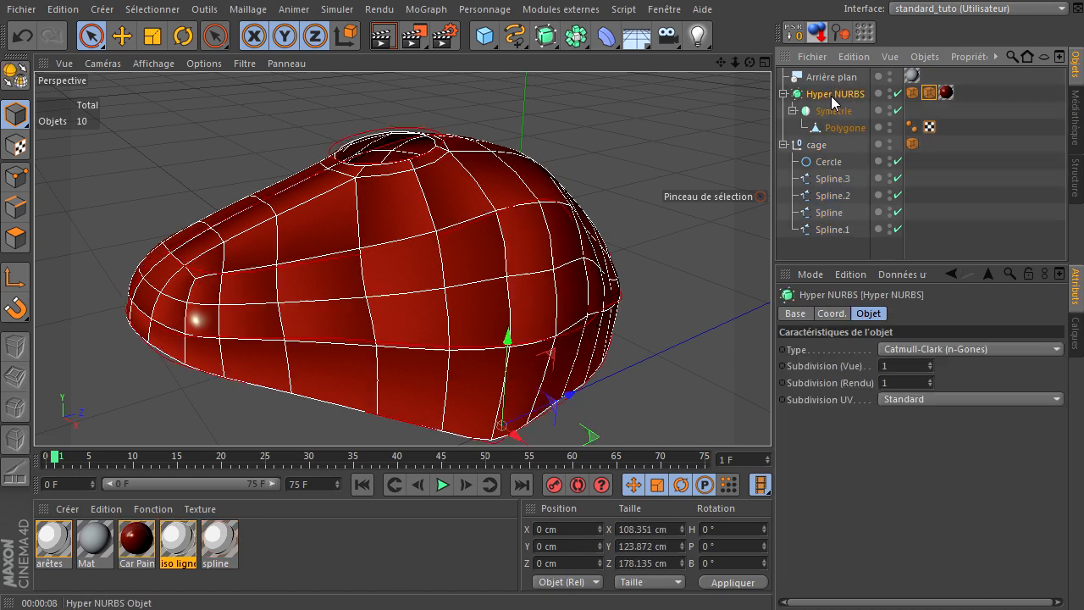
ctrl+drag(833, 93, 833, 85)
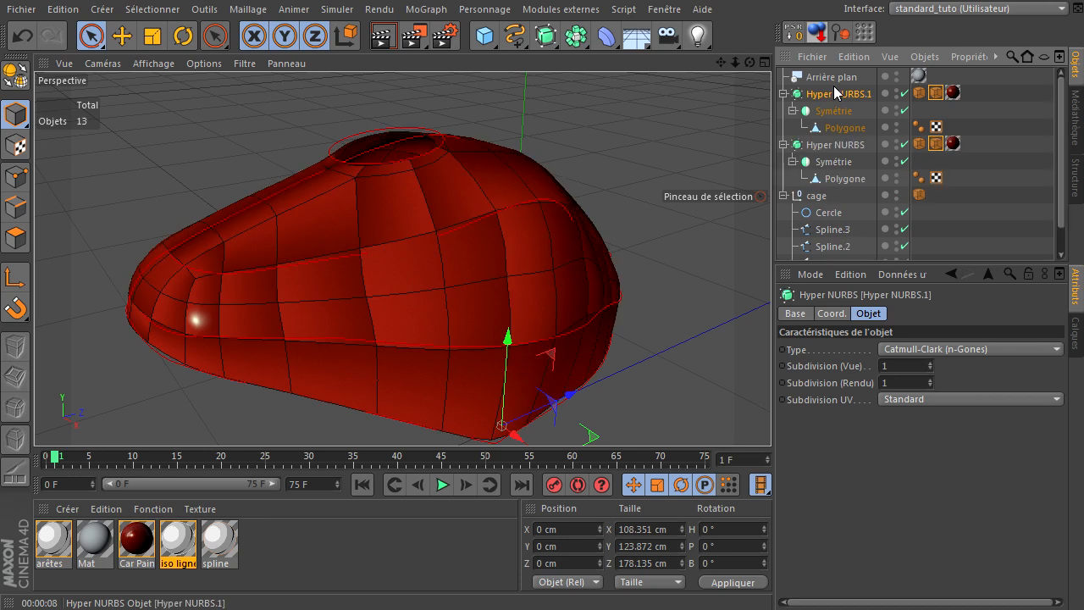
click(934, 93)
key(Delete)
click(921, 94)
key(Delete)
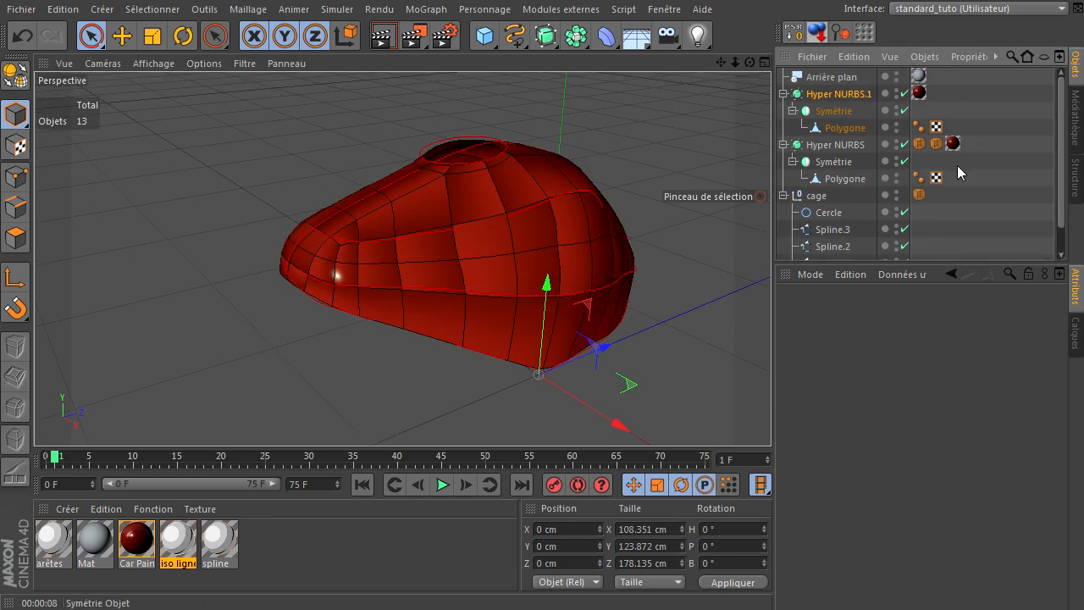
Step: Move the Hyper NURBS copy behind the original to about 157 cm in Z and render the view with both models
click(838, 94)
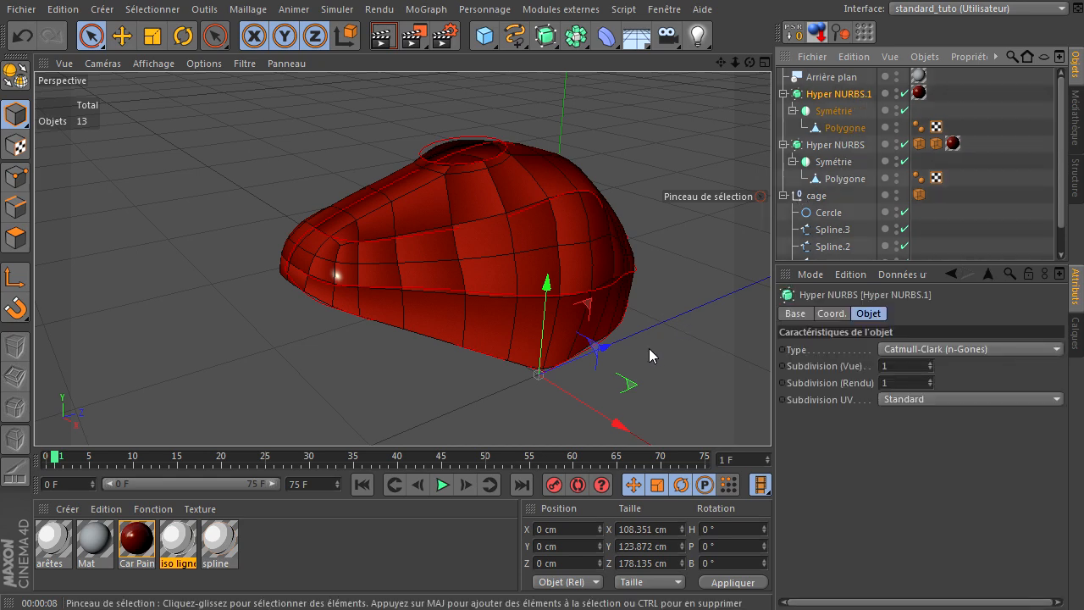
drag(599, 348, 805, 415)
drag(719, 63, 791, 390)
mouse_move(735, 63)
mouse_down()
mouse_move(766, 417)
mouse_move(733, 63)
mouse_up()
click(382, 38)
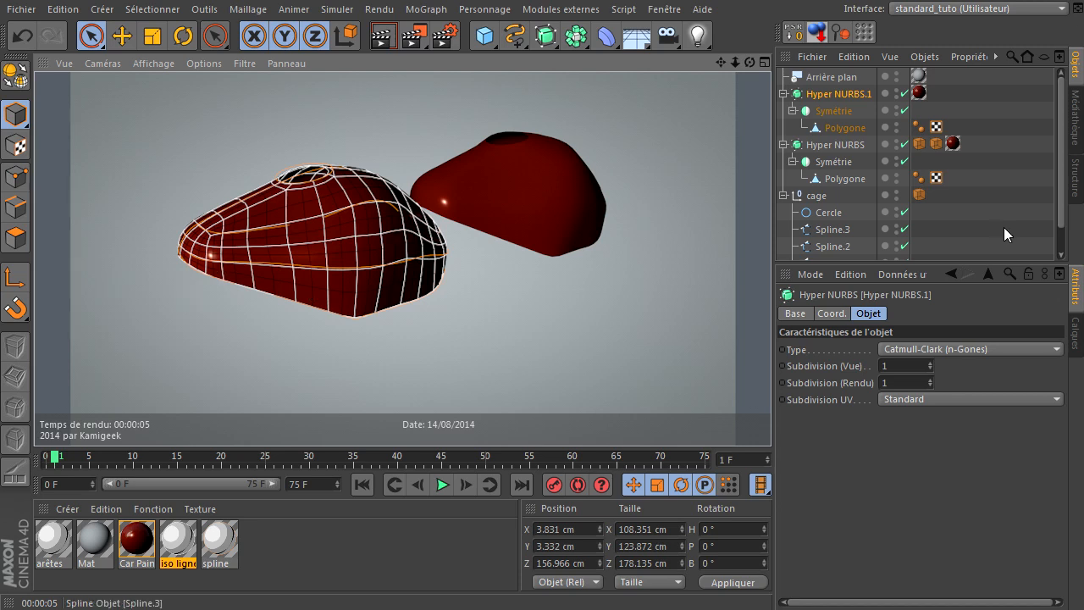
Step: Move the Iso-lignes sketch style tag from the original Hyper NURBS to the copy and render the view
click(936, 144)
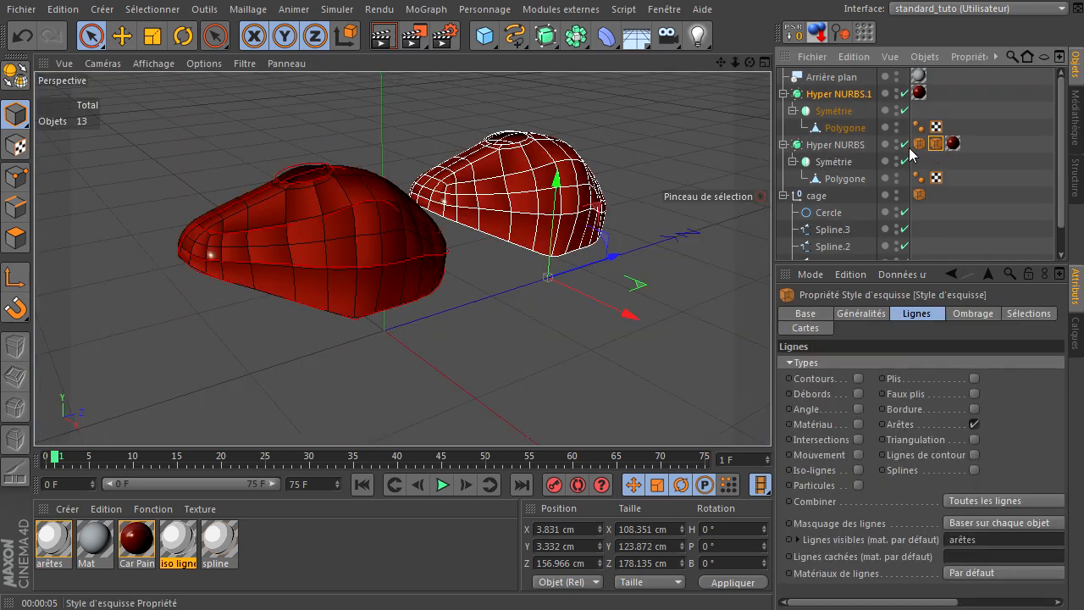
click(919, 144)
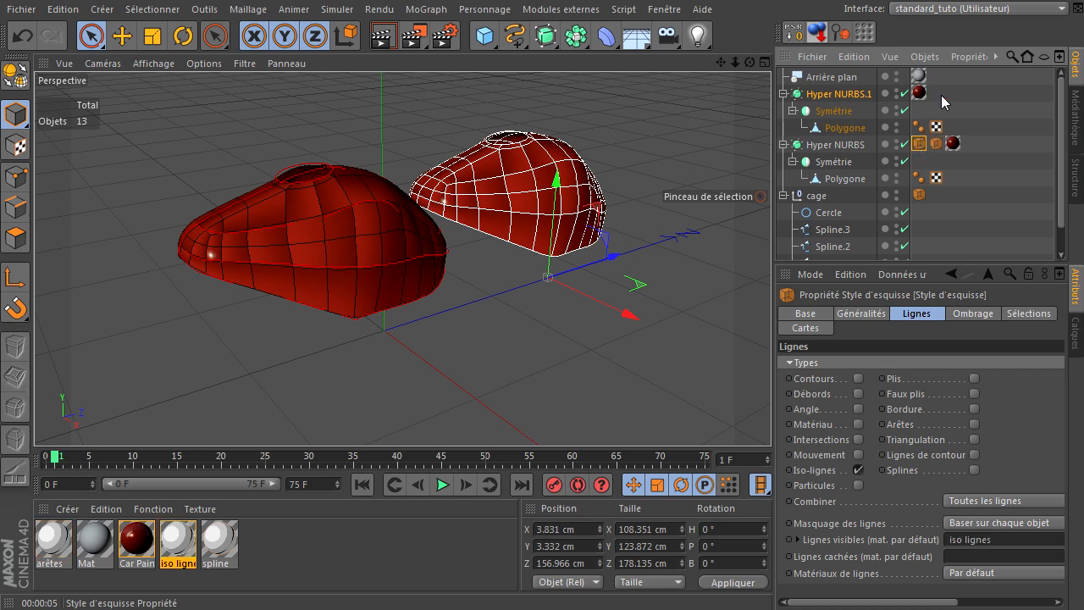
drag(941, 95, 936, 93)
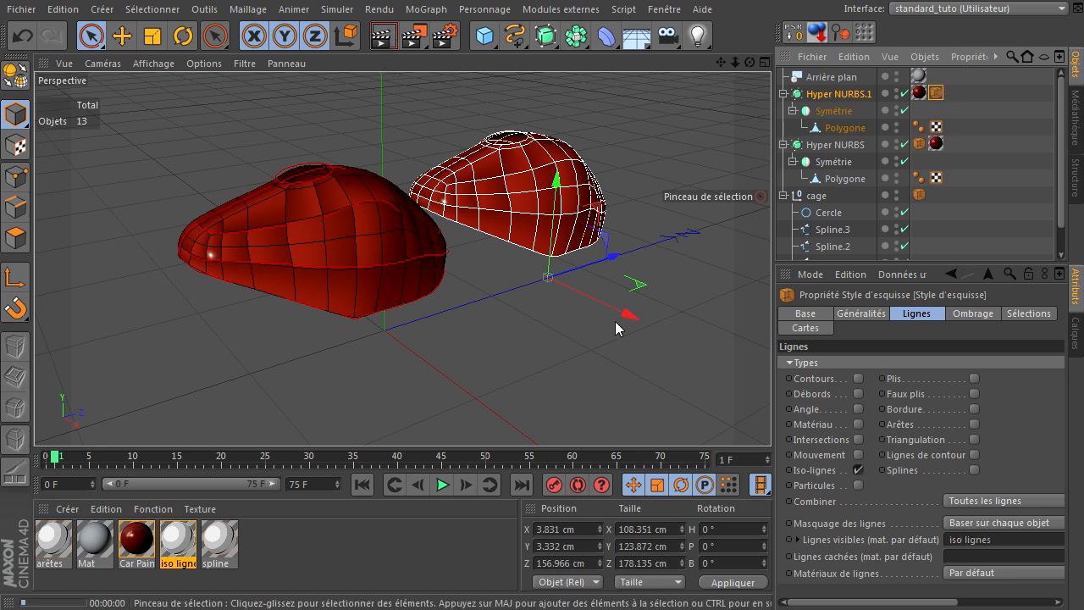
key(ctrl+r)
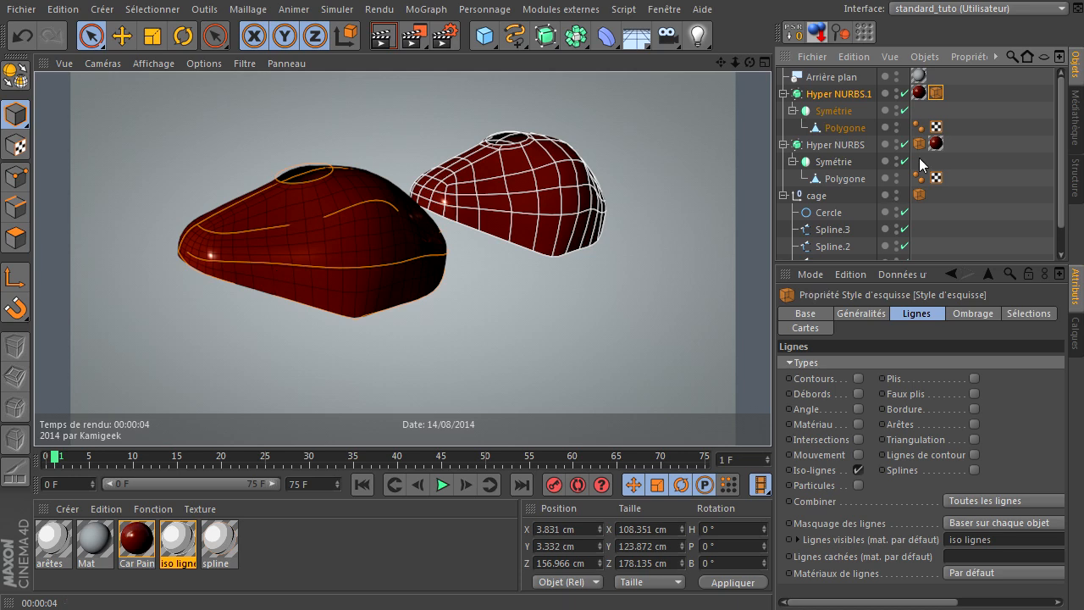
Step: Return the Iso-lignes sketch style tag to the original Hyper NURBS and render the view again
drag(936, 93, 961, 145)
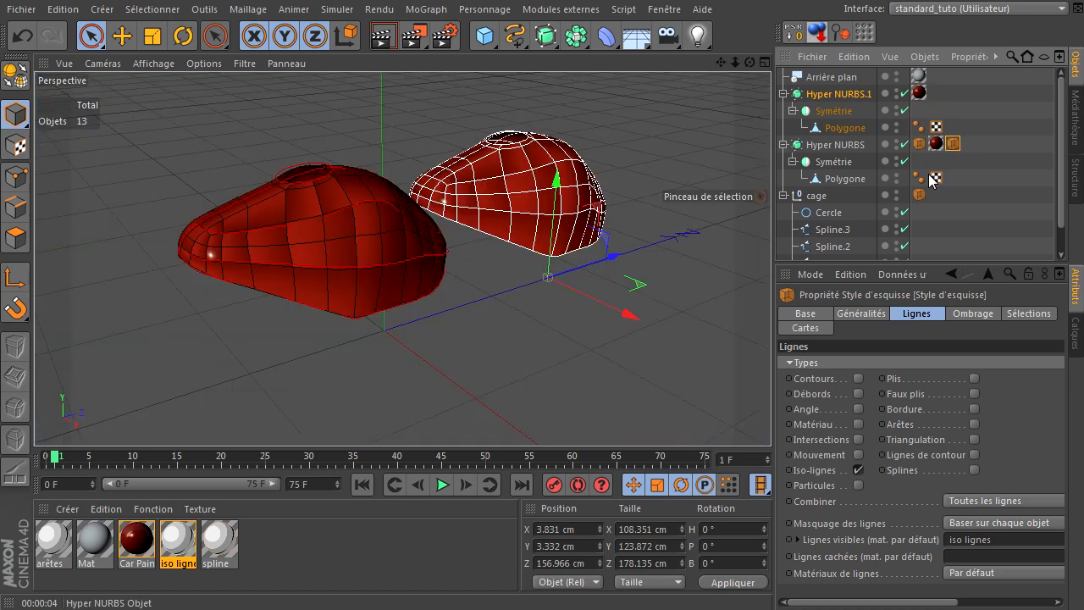
click(383, 42)
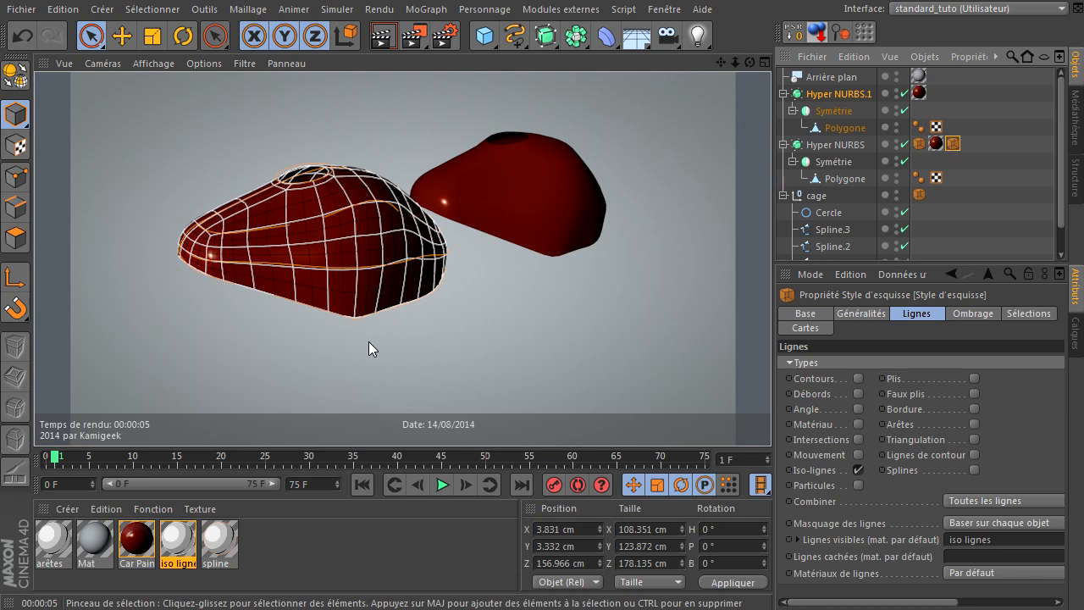
click(348, 557)
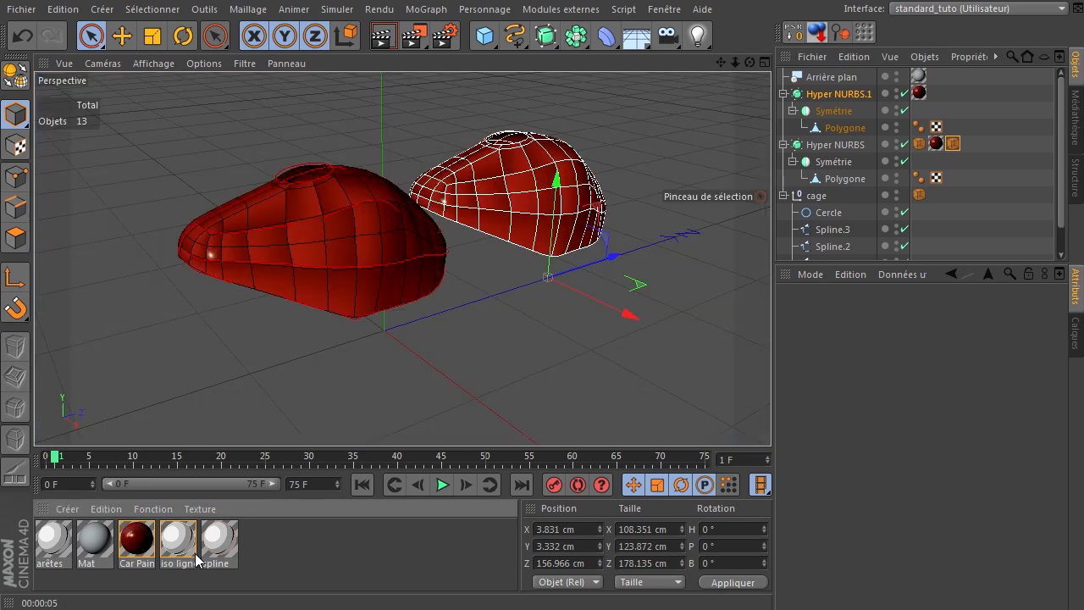
Step: Review the arêtes material's Epaisseur settings, close the material editor and deselect all objects
double_click(52, 542)
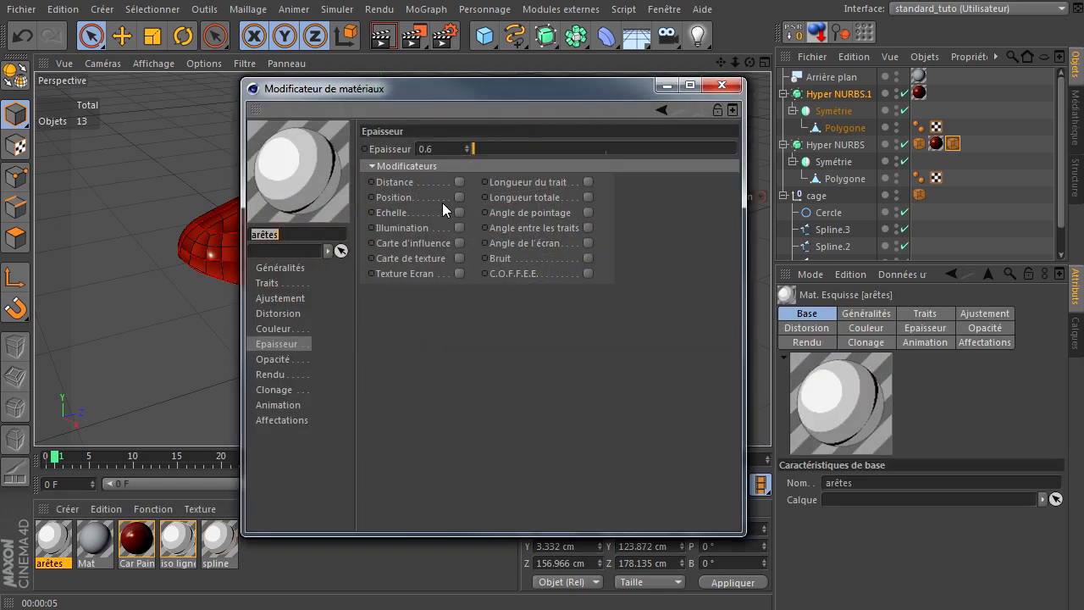
click(721, 86)
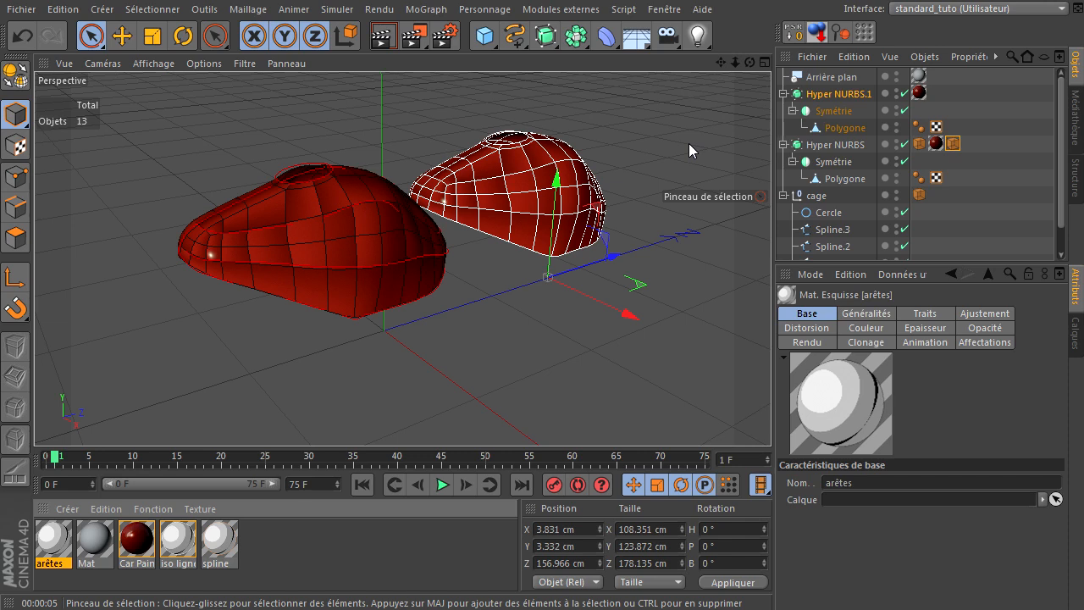
click(681, 143)
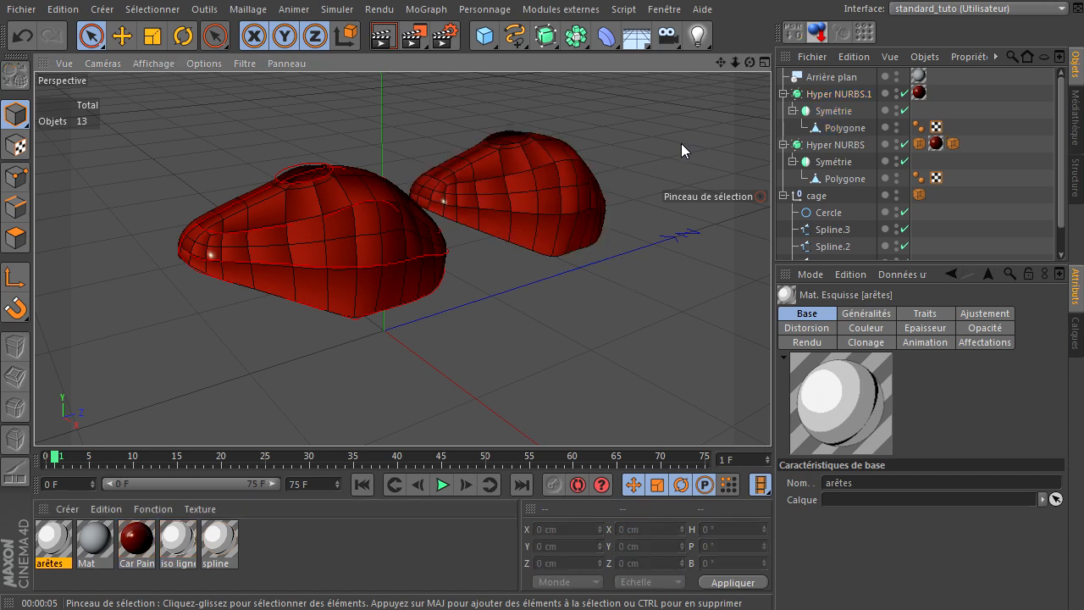